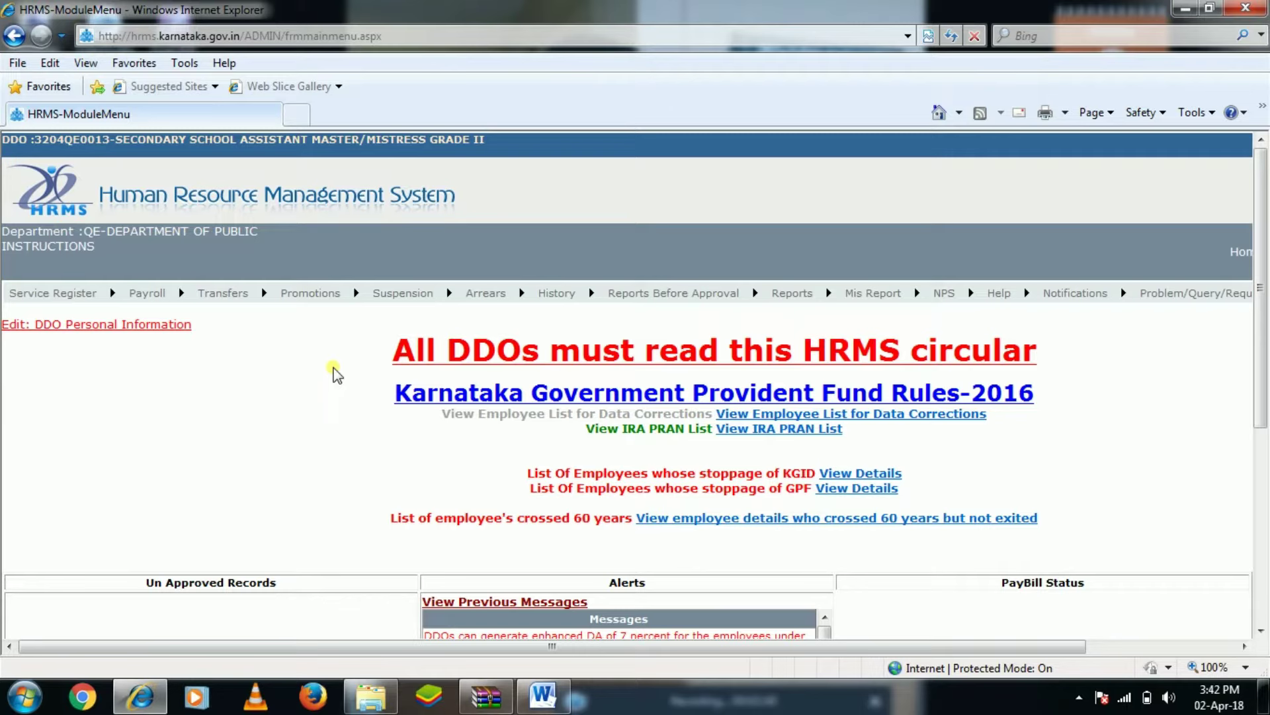
Show the Arrears menu dropdown on the HRMS home page.
mouse_move(492, 299)
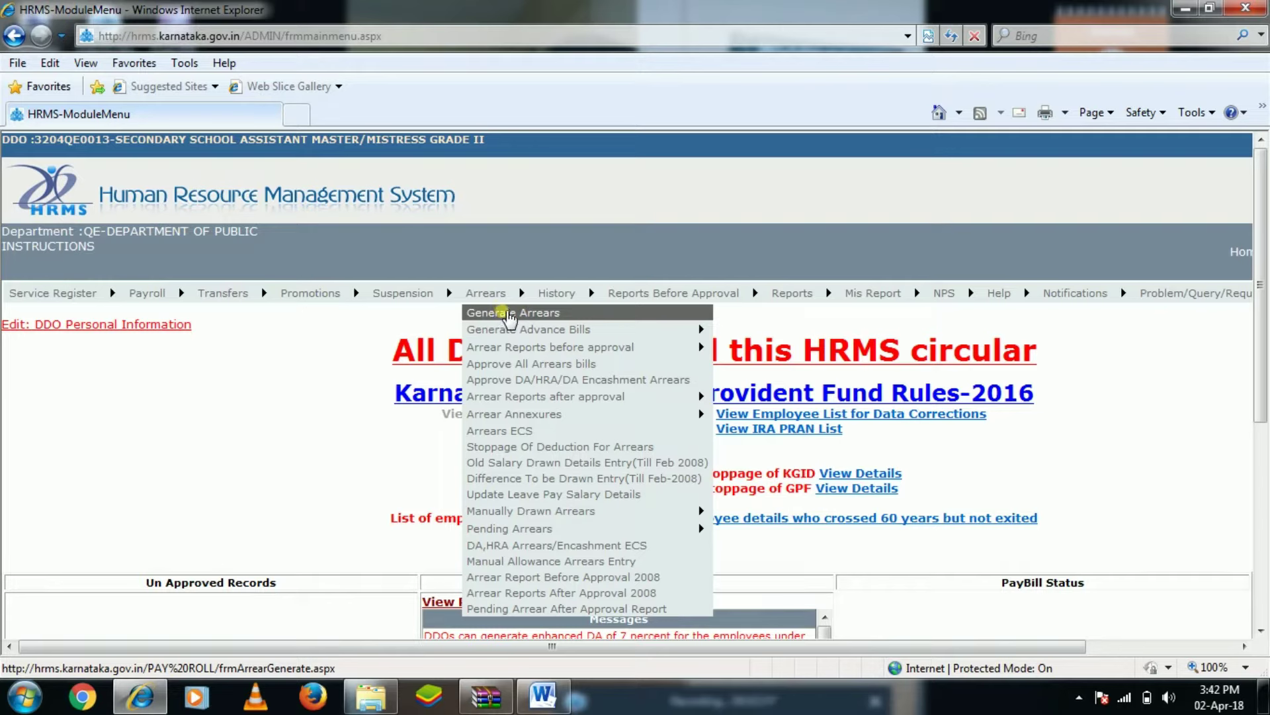
Open Arrears > Generate Arrears and the KGID employee-name search popup.
left_click(502, 312)
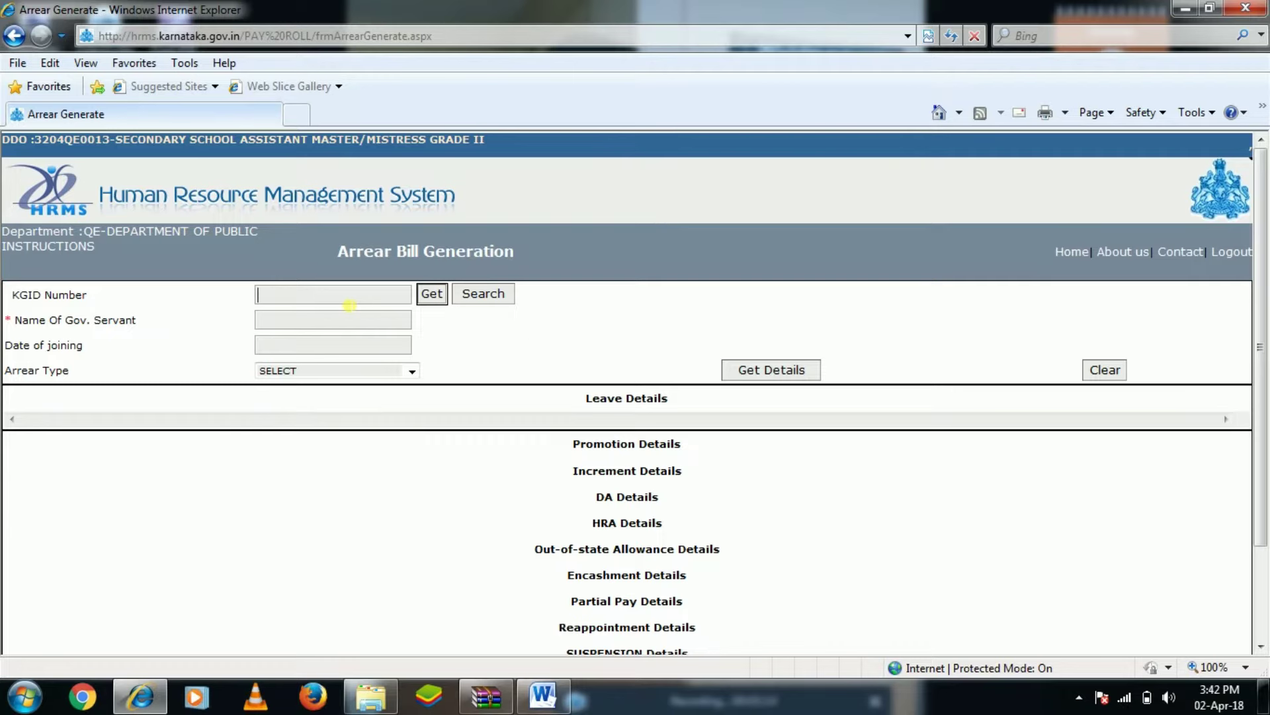
left_click(503, 297)
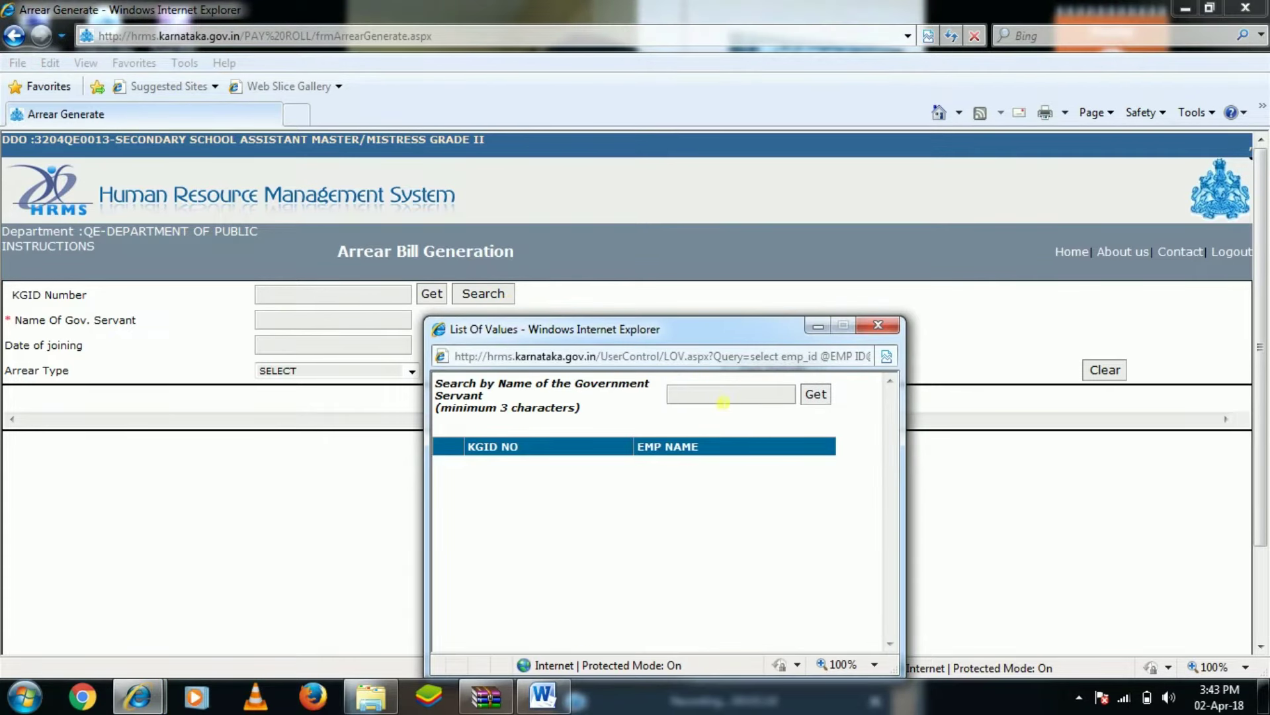
Search employees by a partial name and load the second match, joining date 29/09/2007.
left_click(723, 402)
left_click(724, 401)
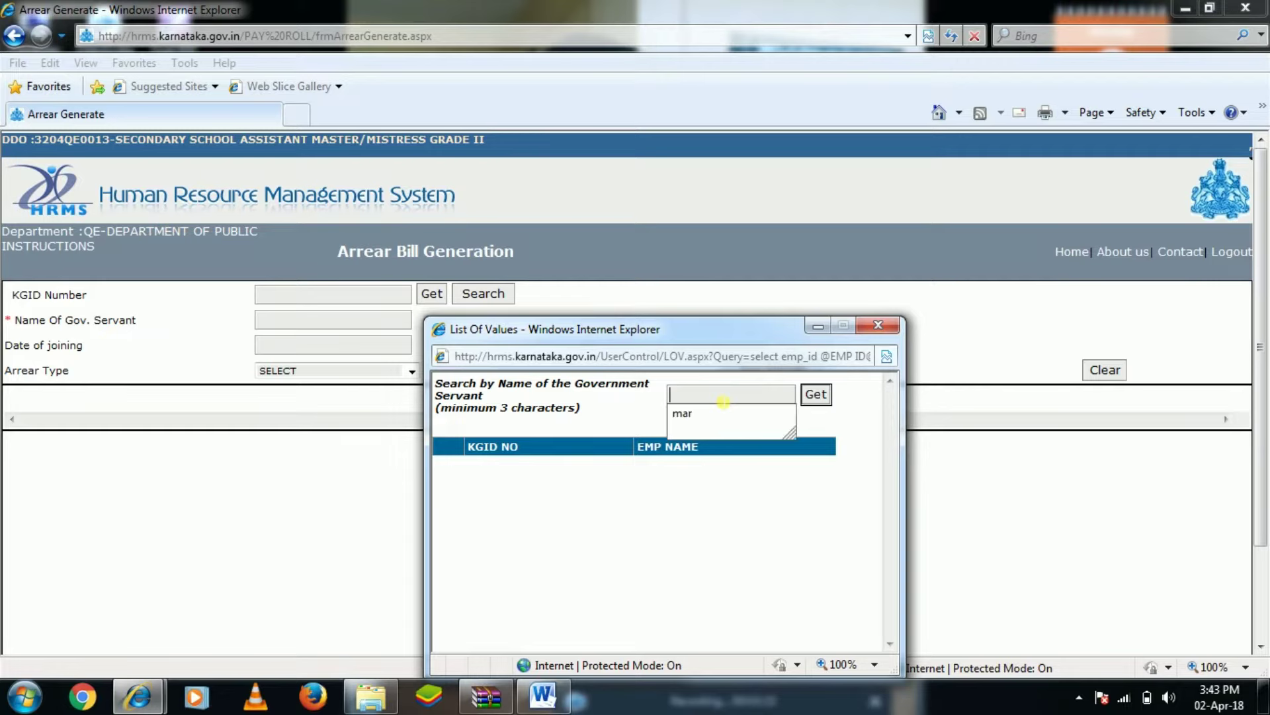
type("vij")
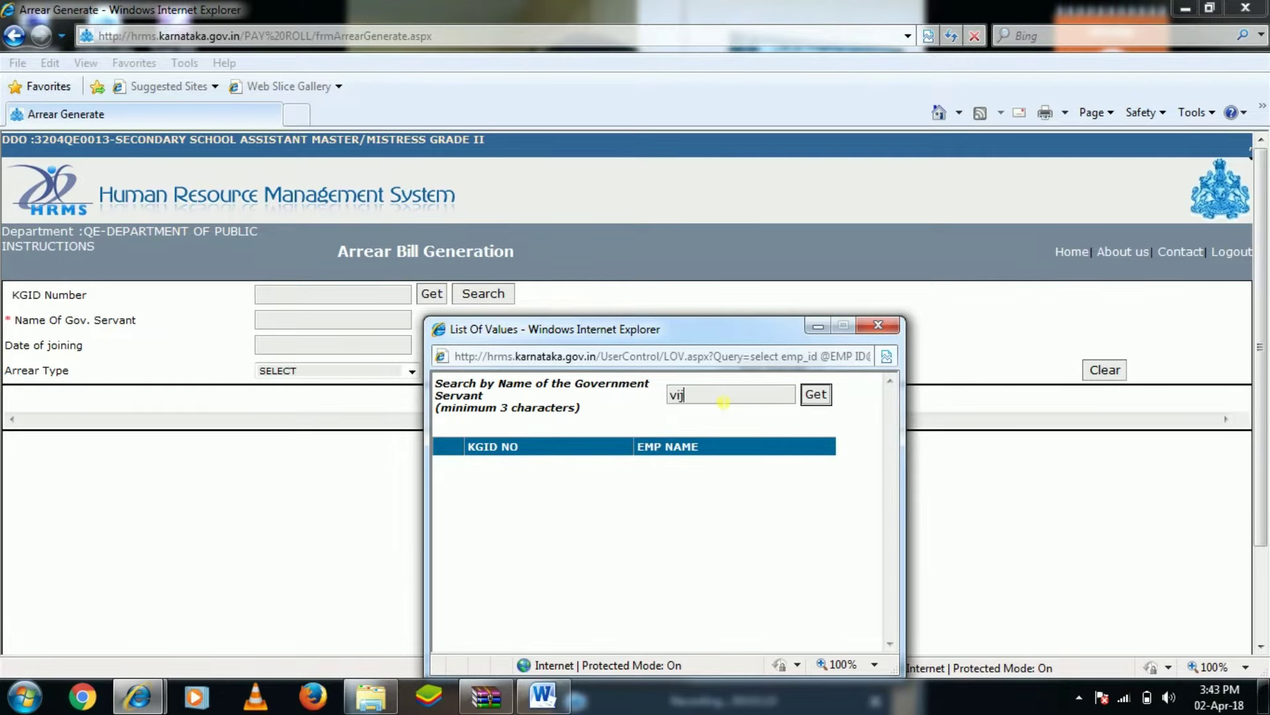
left_click(815, 394)
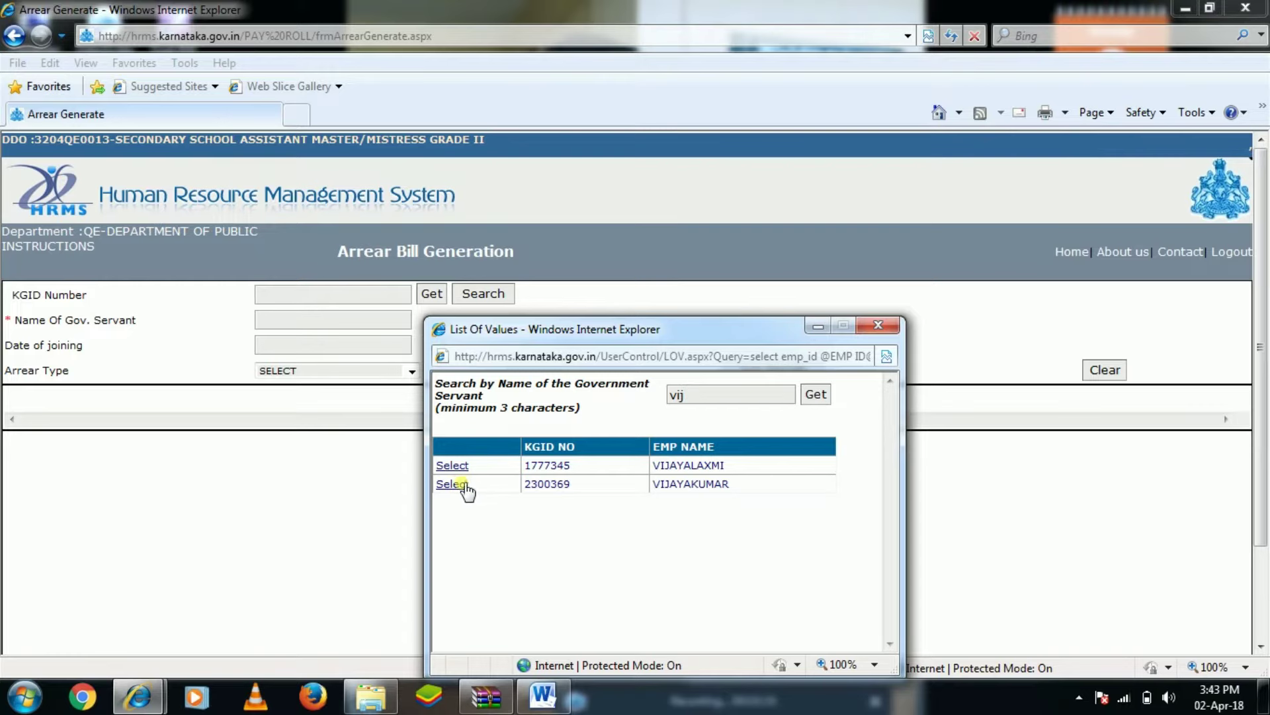
left_click(456, 489)
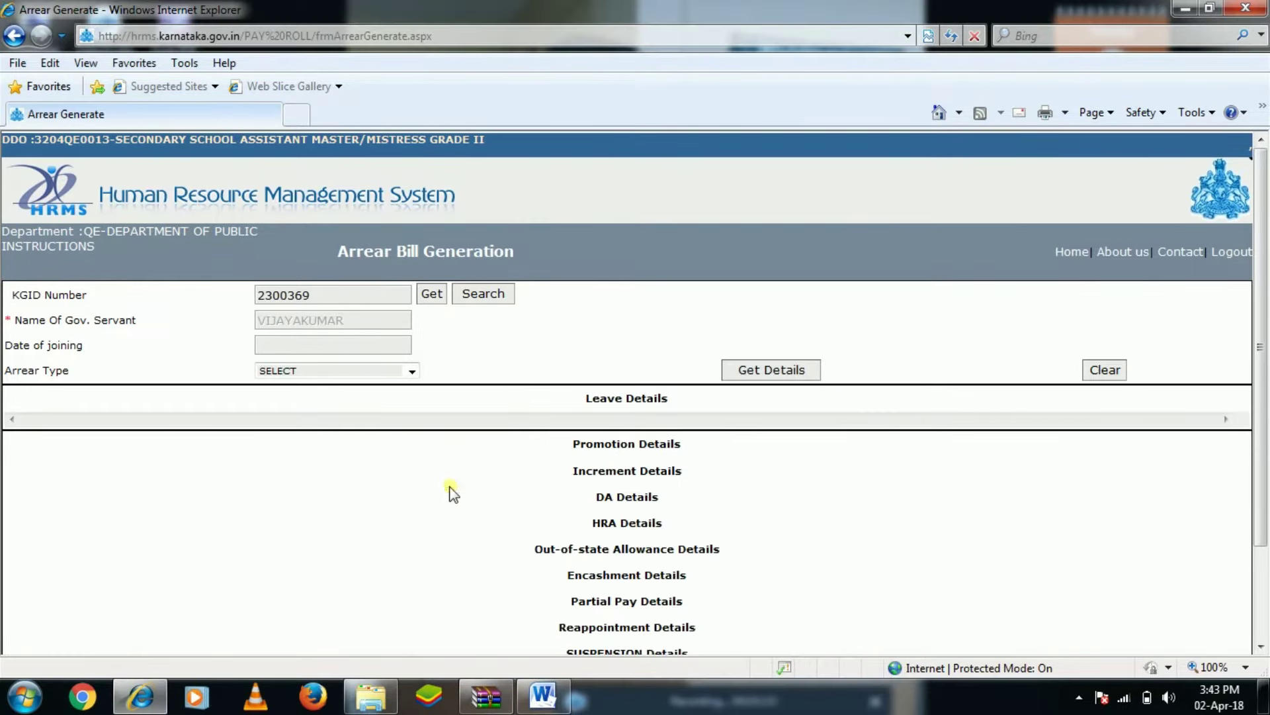
left_click(434, 296)
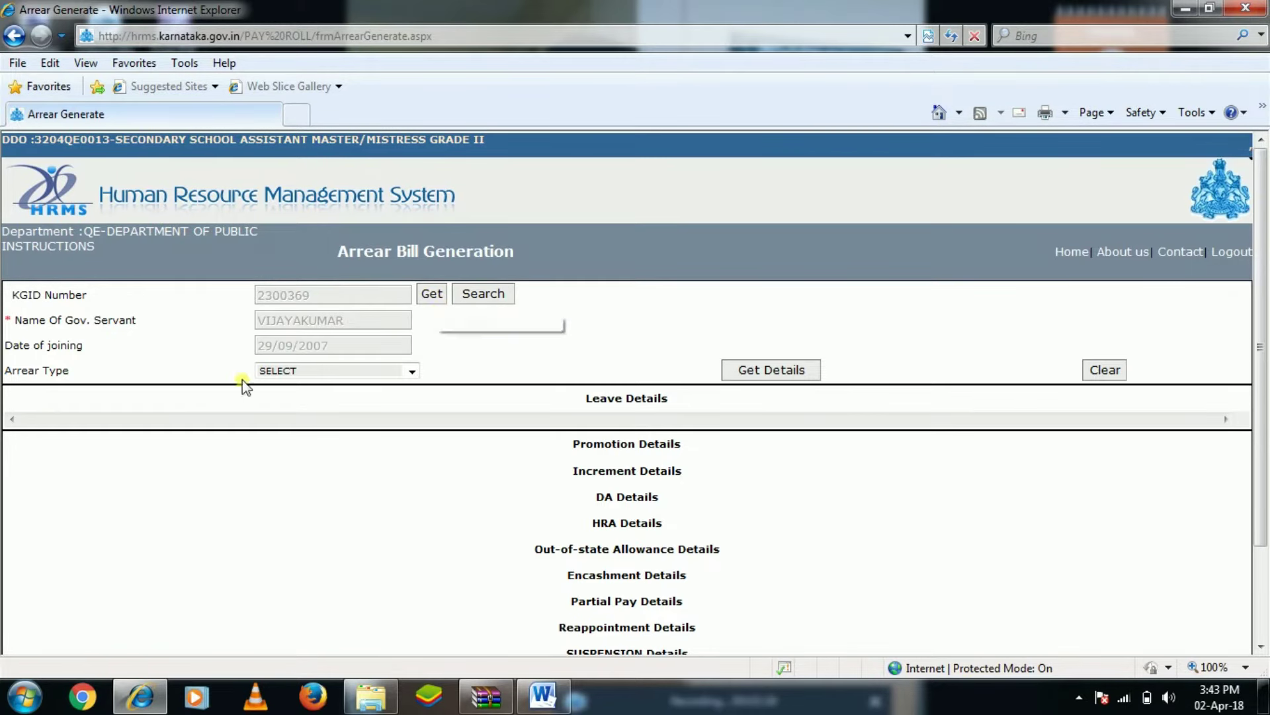
Set Arrear Type to Increment Arrear and review the five increment records.
left_click(350, 376)
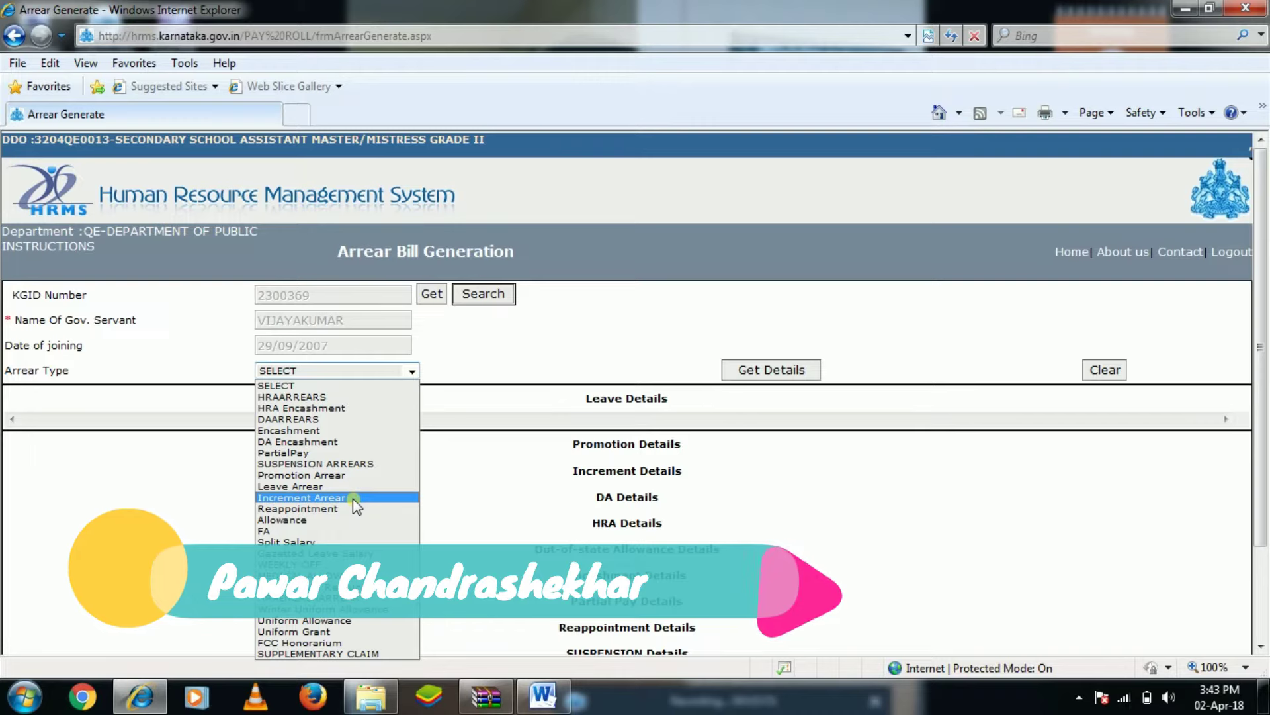
left_click(292, 498)
left_click(762, 372)
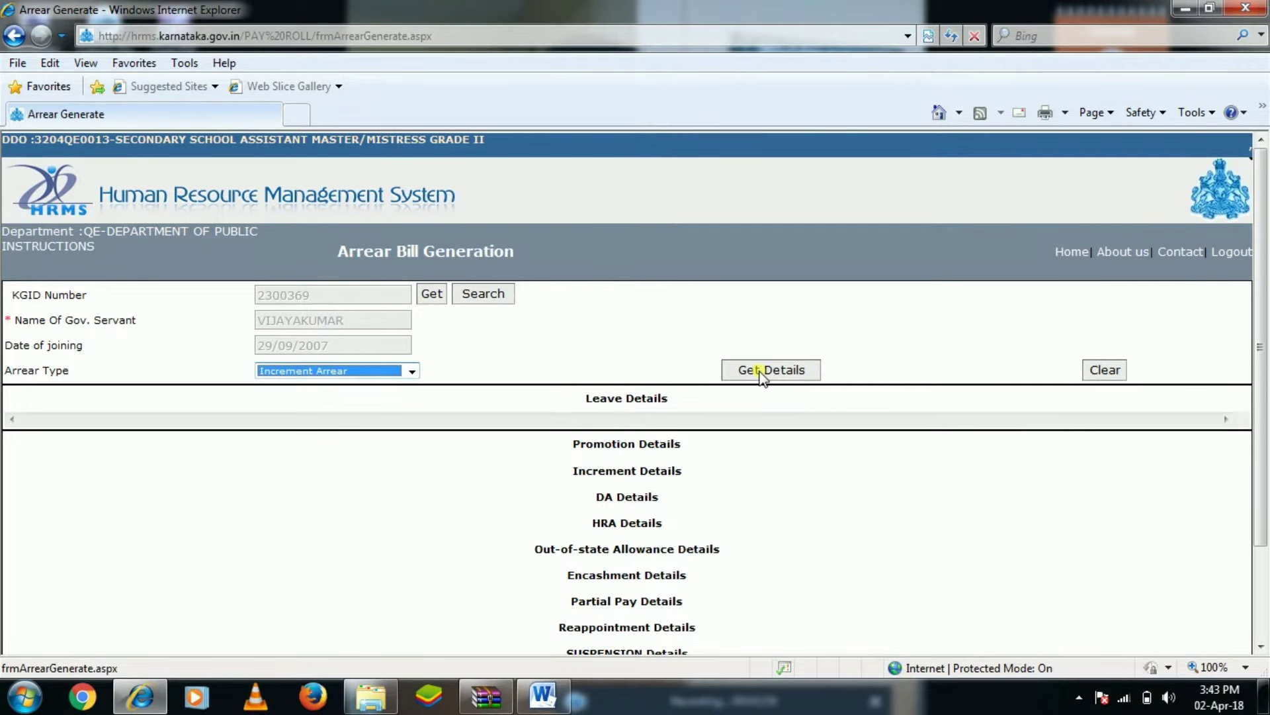
left_click(762, 372)
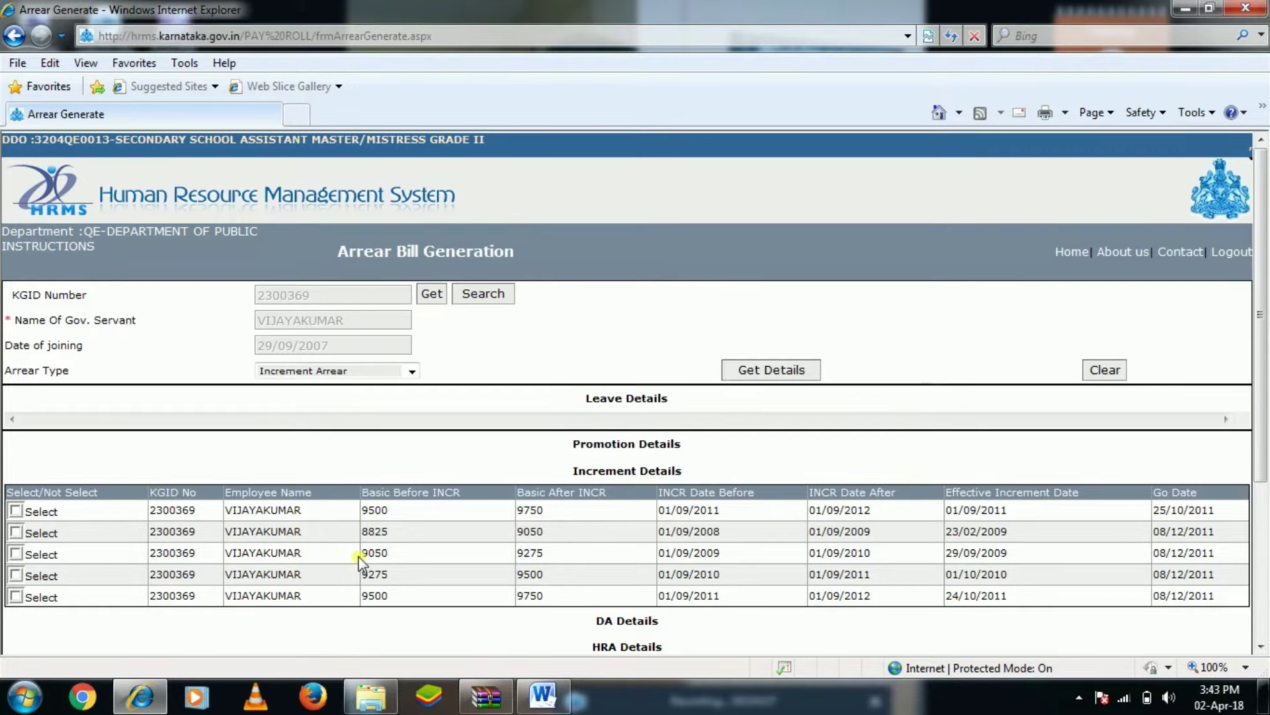
scroll(361, 561, "down", 2)
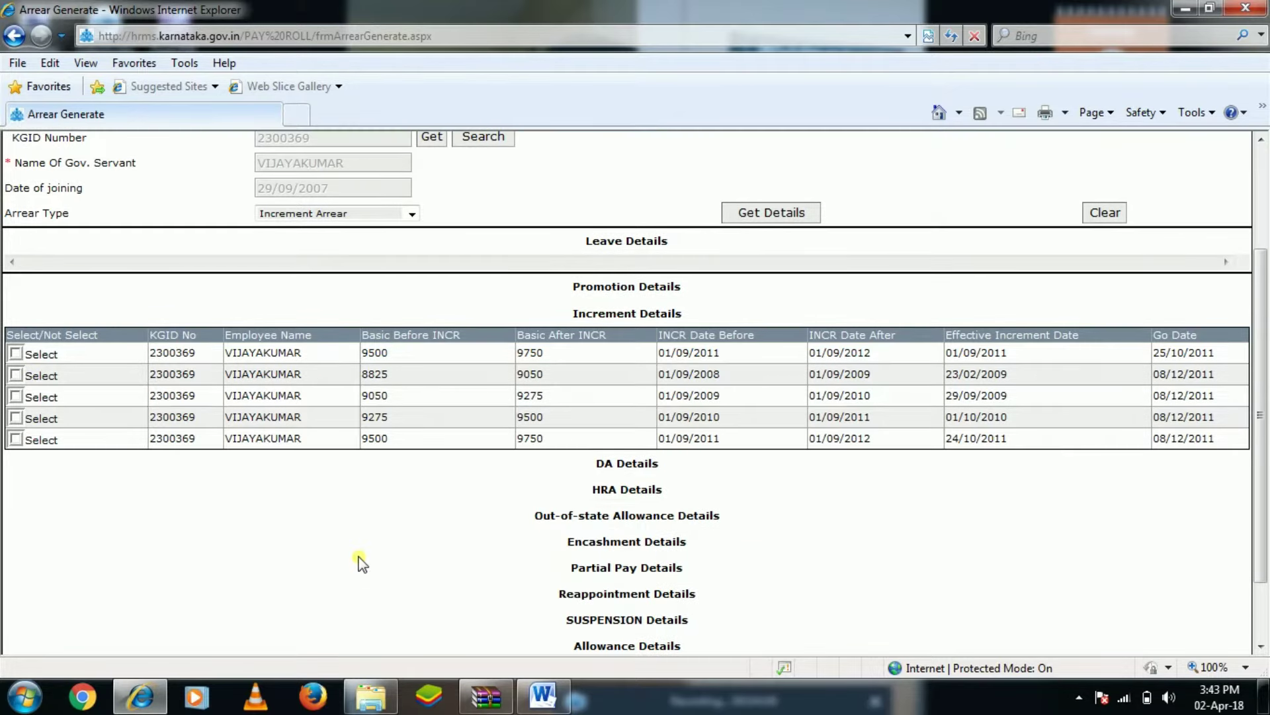
scroll(361, 561, "down", 1)
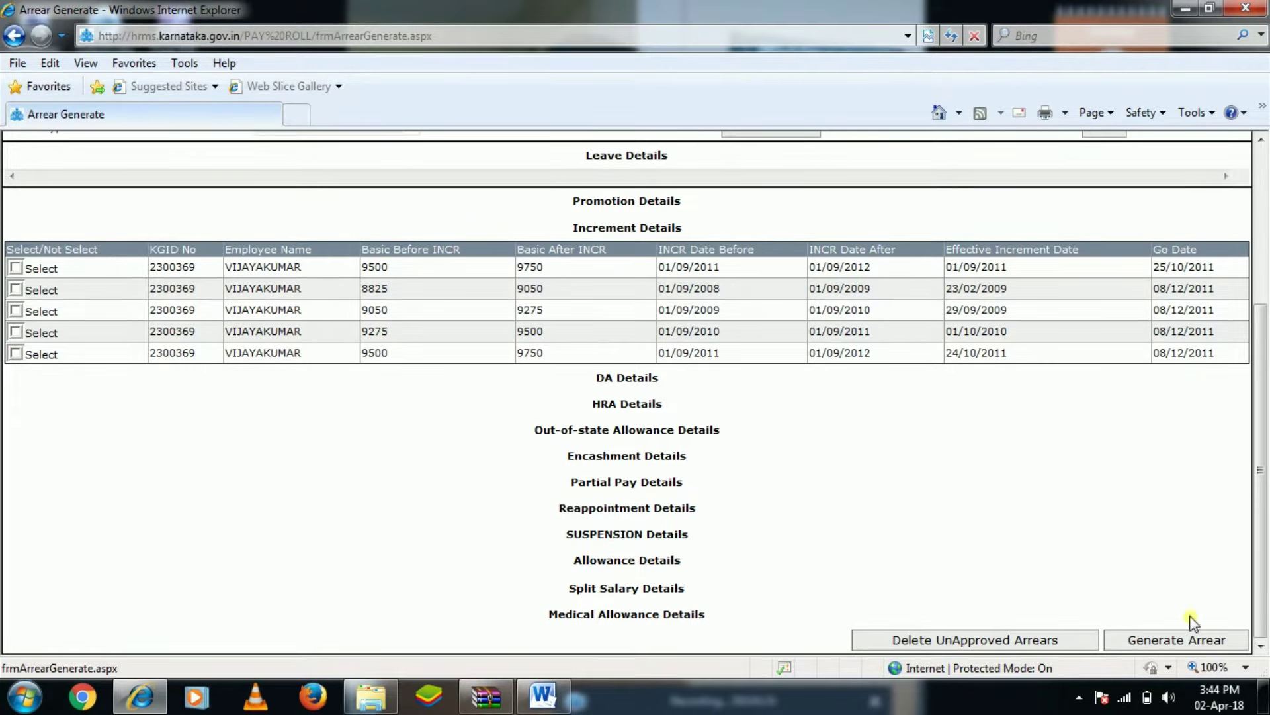
scroll(1026, 445, "up", 3)
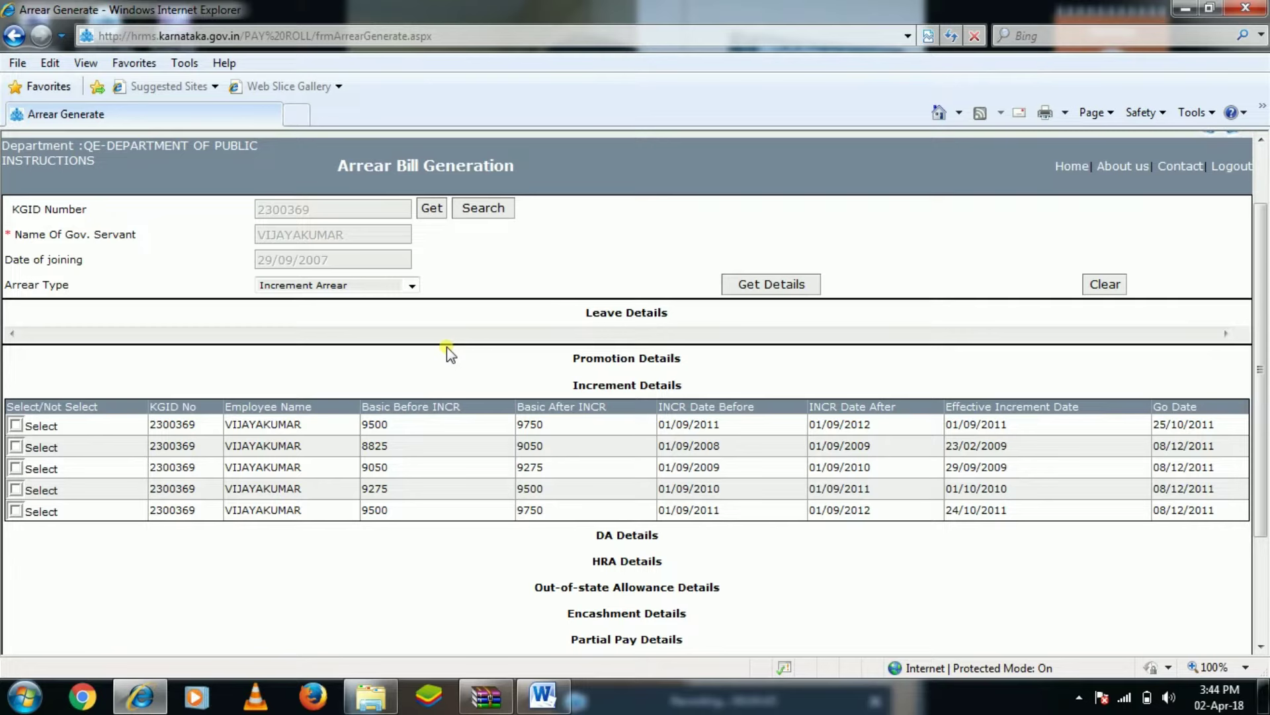
Switch to Promotion Arrear and generate the arrear for the 10 Year Time Bound Promotion record.
left_click(391, 286)
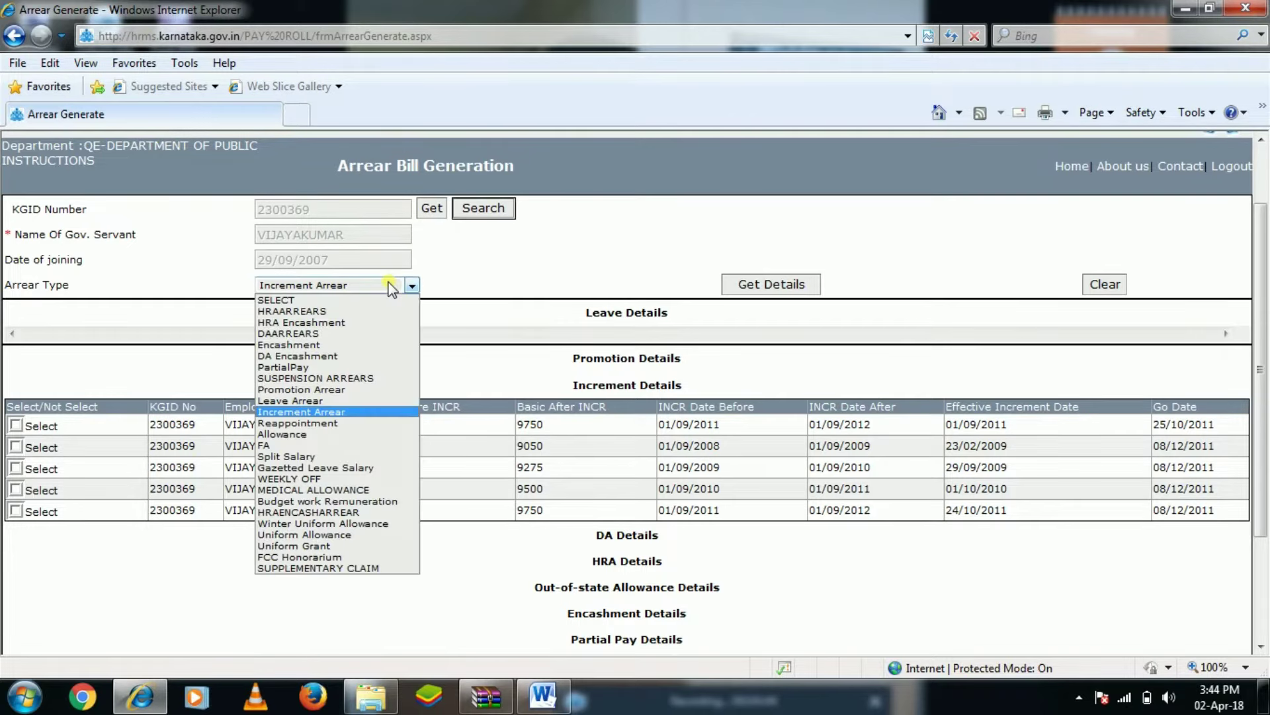
left_click(319, 389)
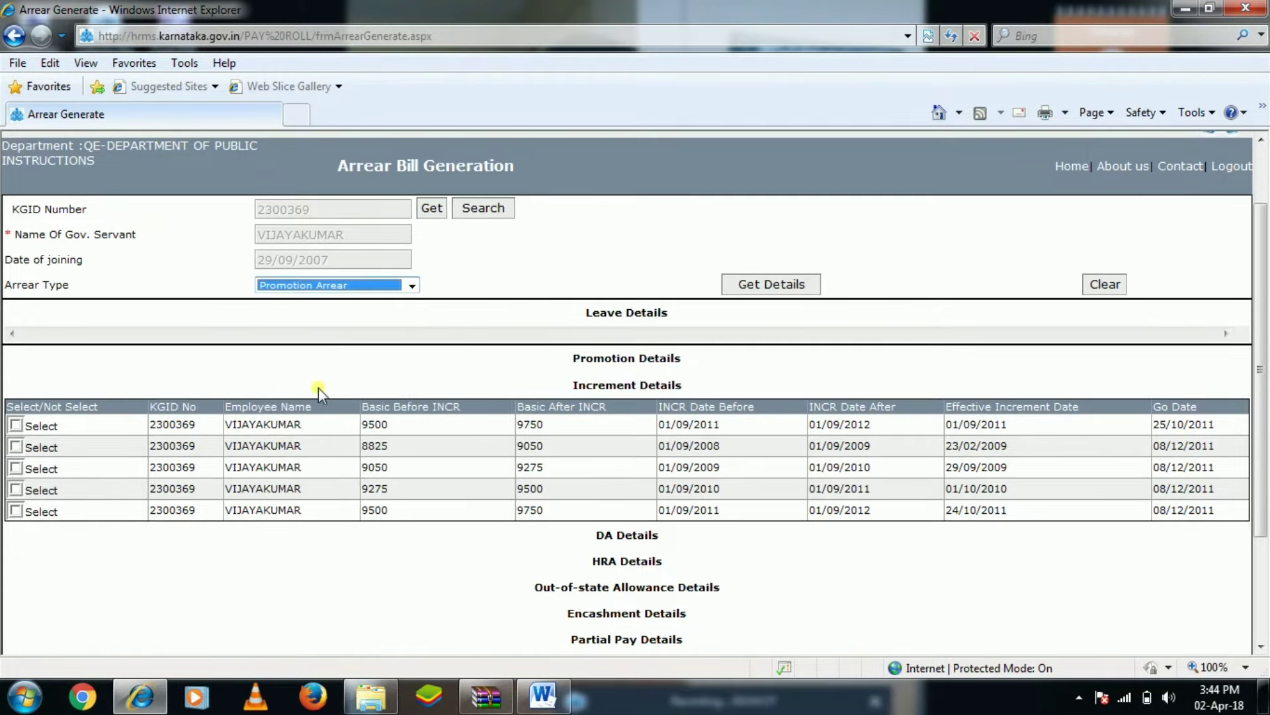
left_click(764, 286)
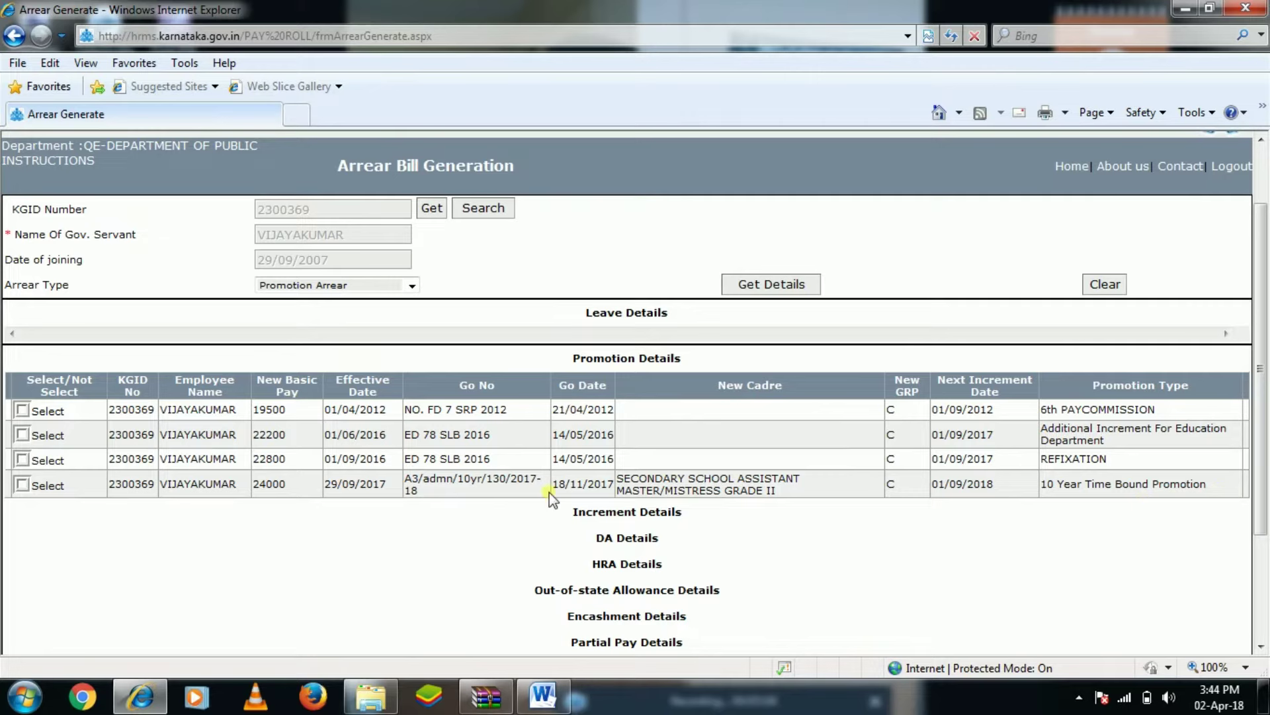
left_click(23, 486)
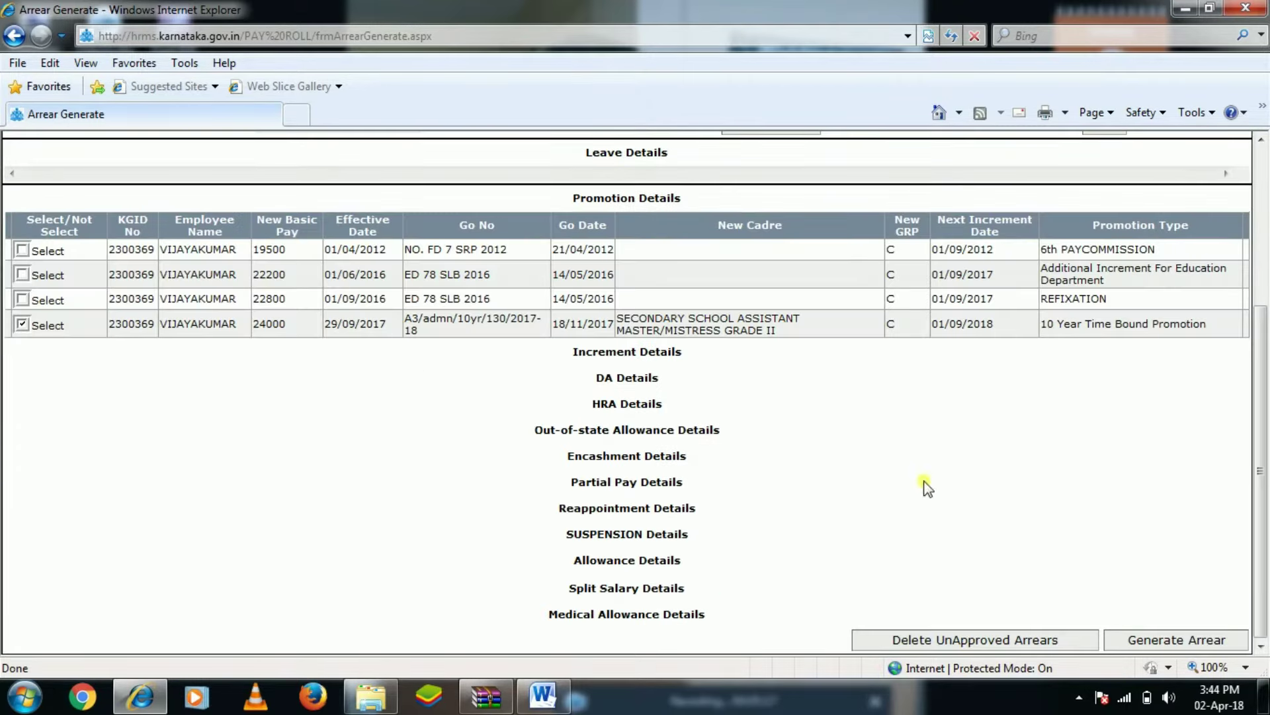
left_click(1172, 641)
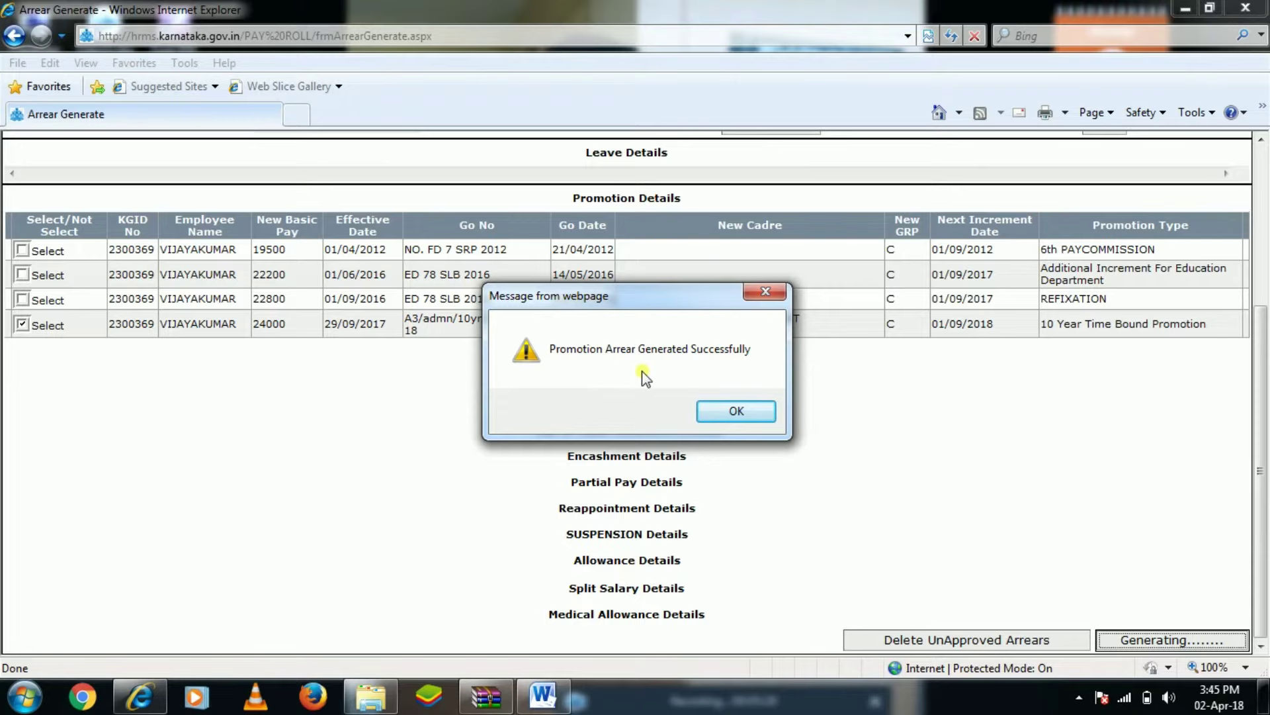
Dismiss the confirmation, return Home, and reveal Arrears > Arrear Reports before approval.
left_click(749, 412)
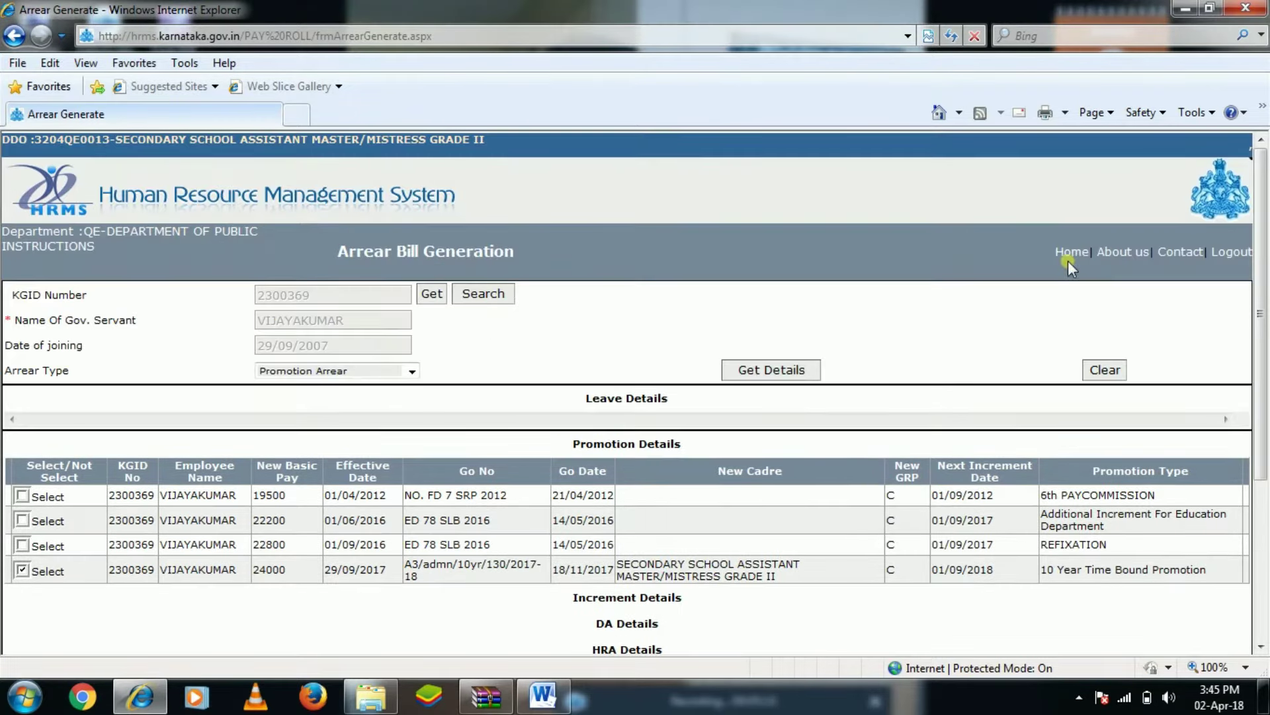
left_click(1071, 254)
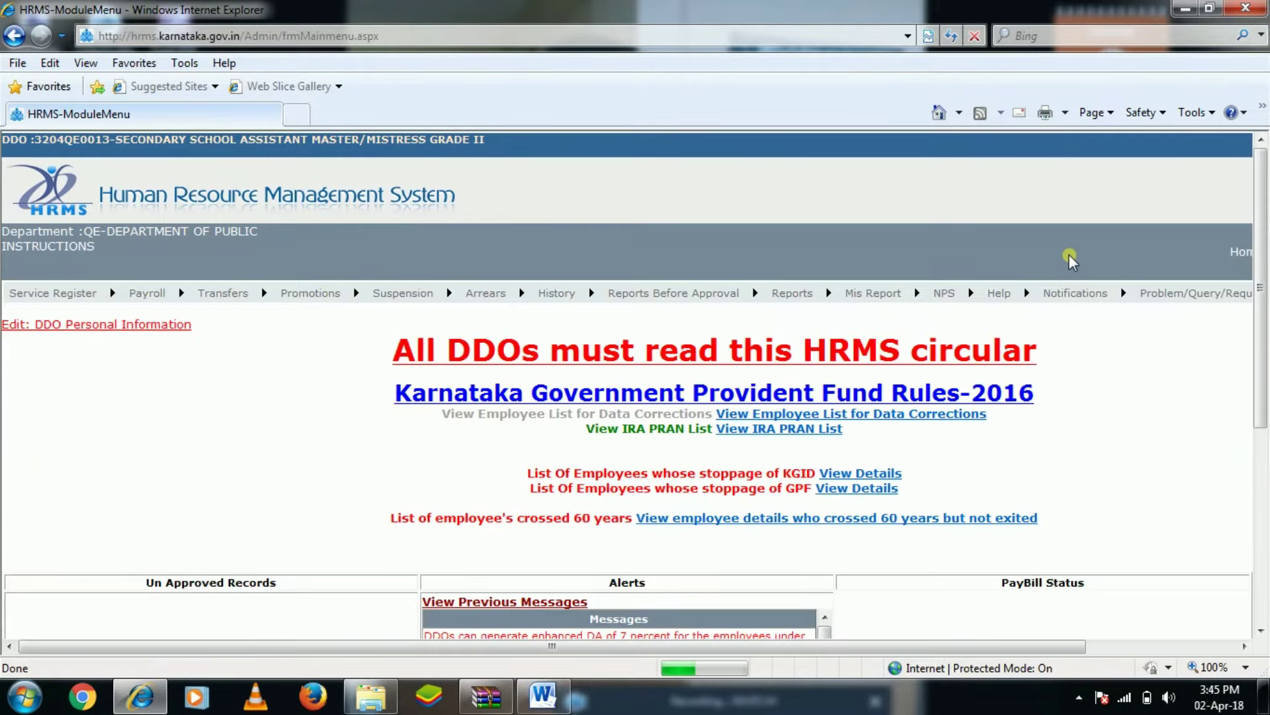
mouse_move(485, 294)
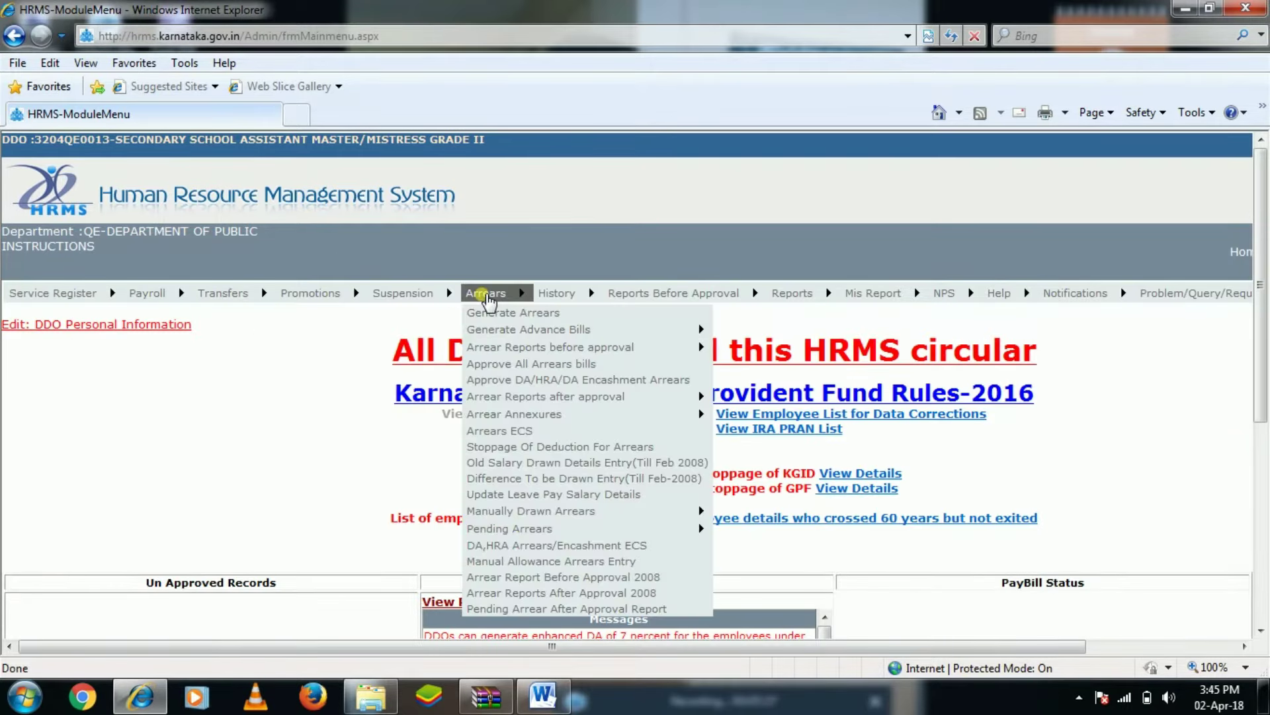
mouse_move(503, 330)
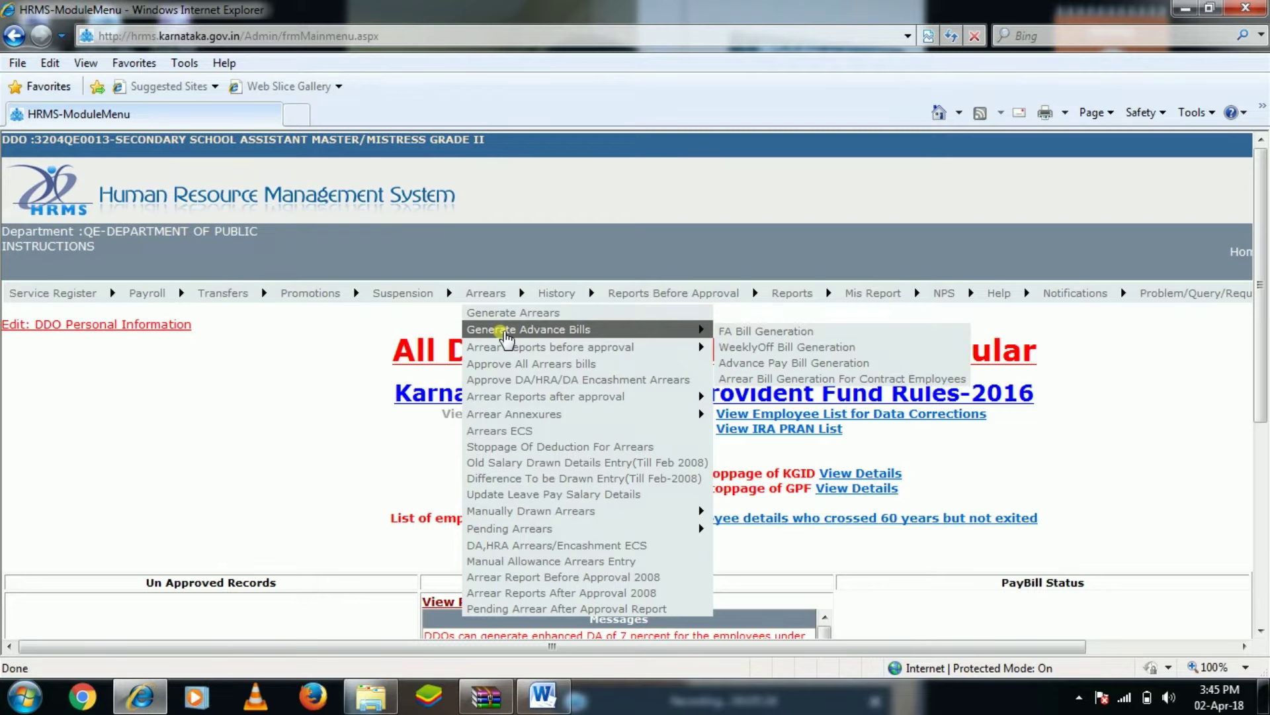
mouse_move(513, 348)
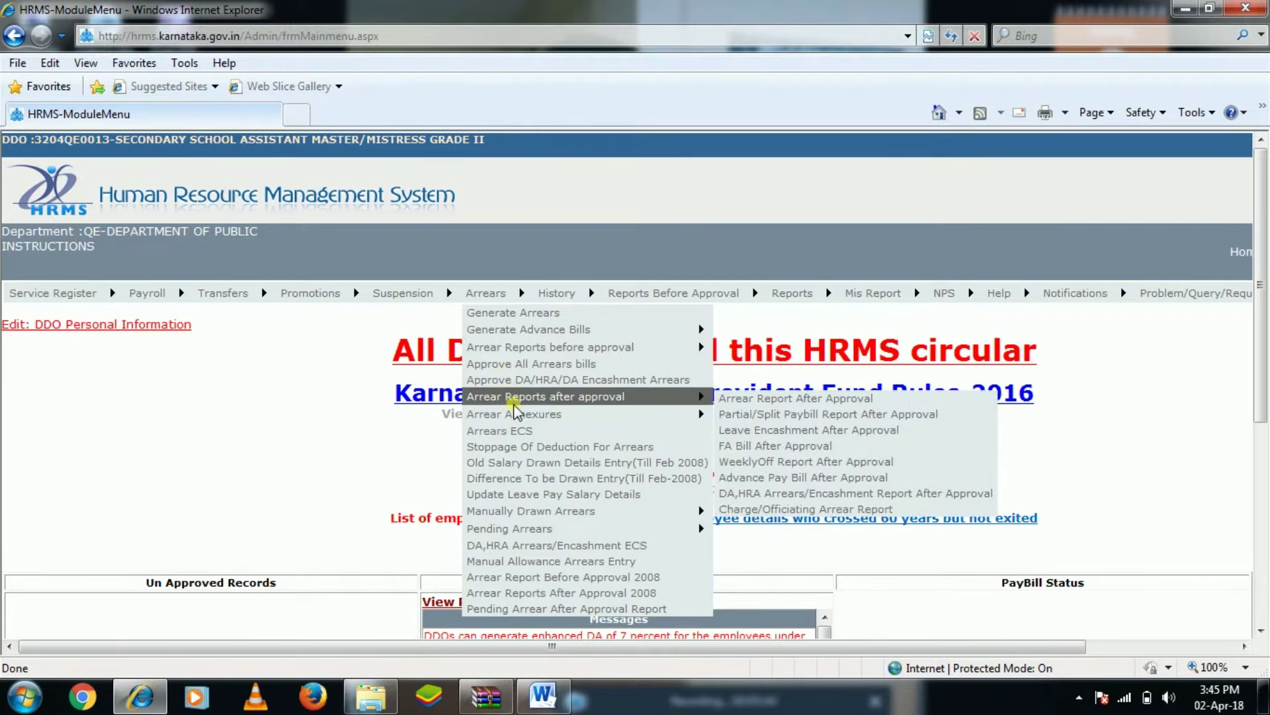
mouse_move(553, 354)
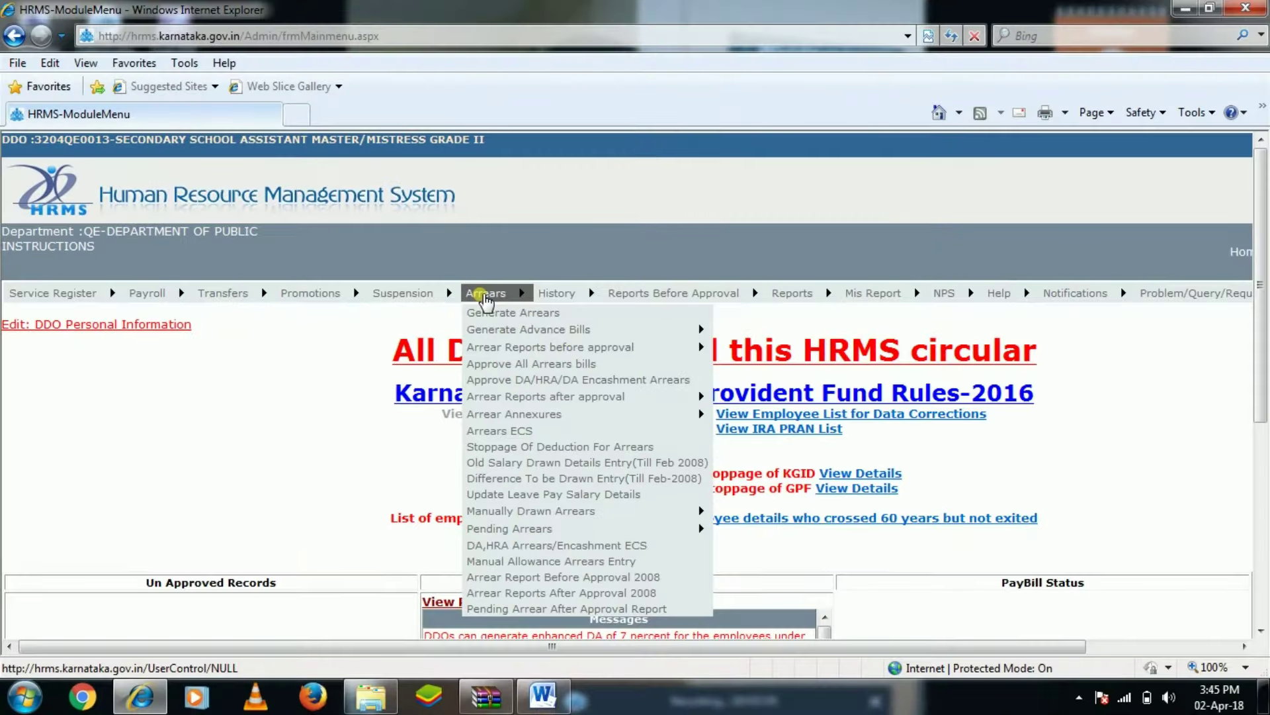
mouse_move(499, 349)
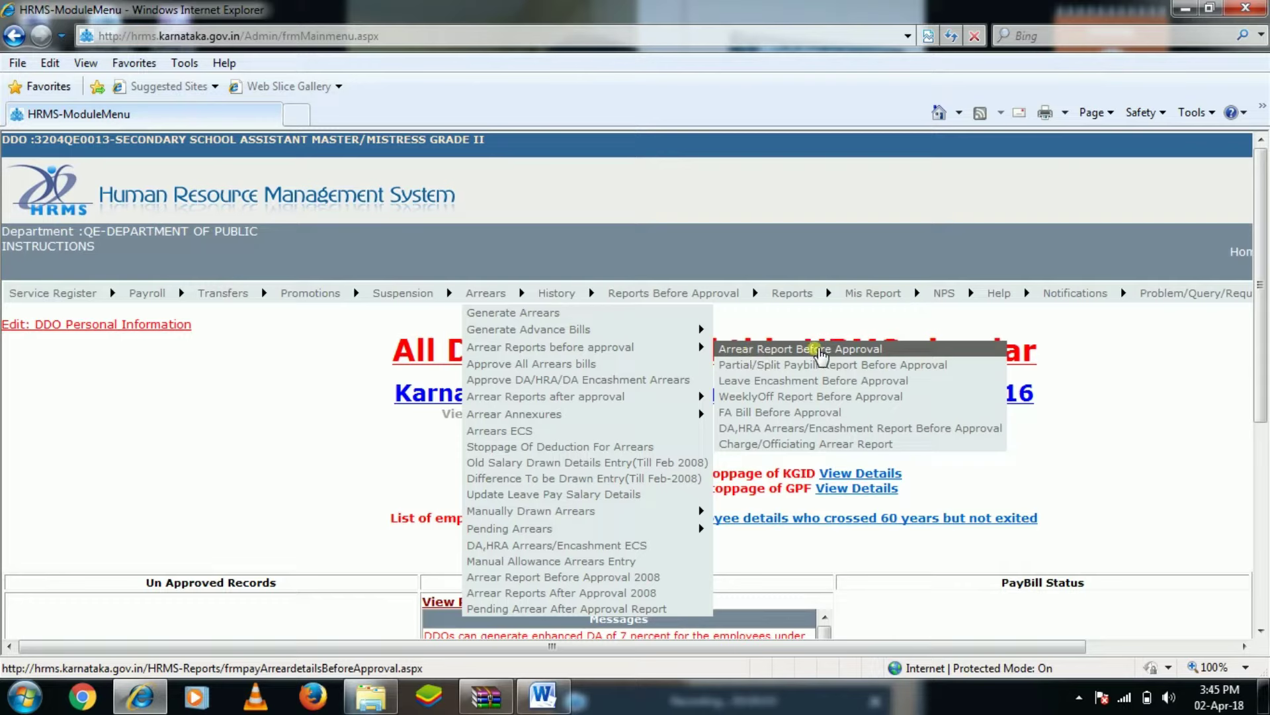
Open the Pay Details Before Approval report and set the period starting June 2017.
left_click(820, 351)
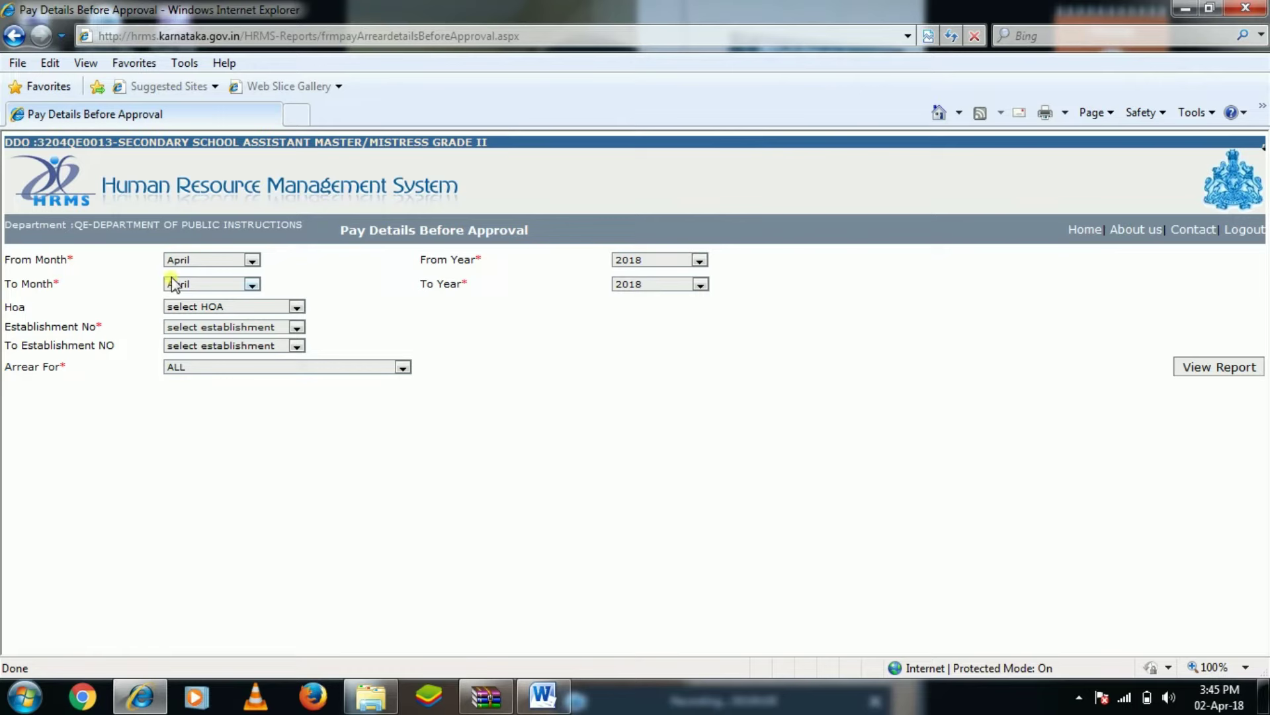
left_click(233, 264)
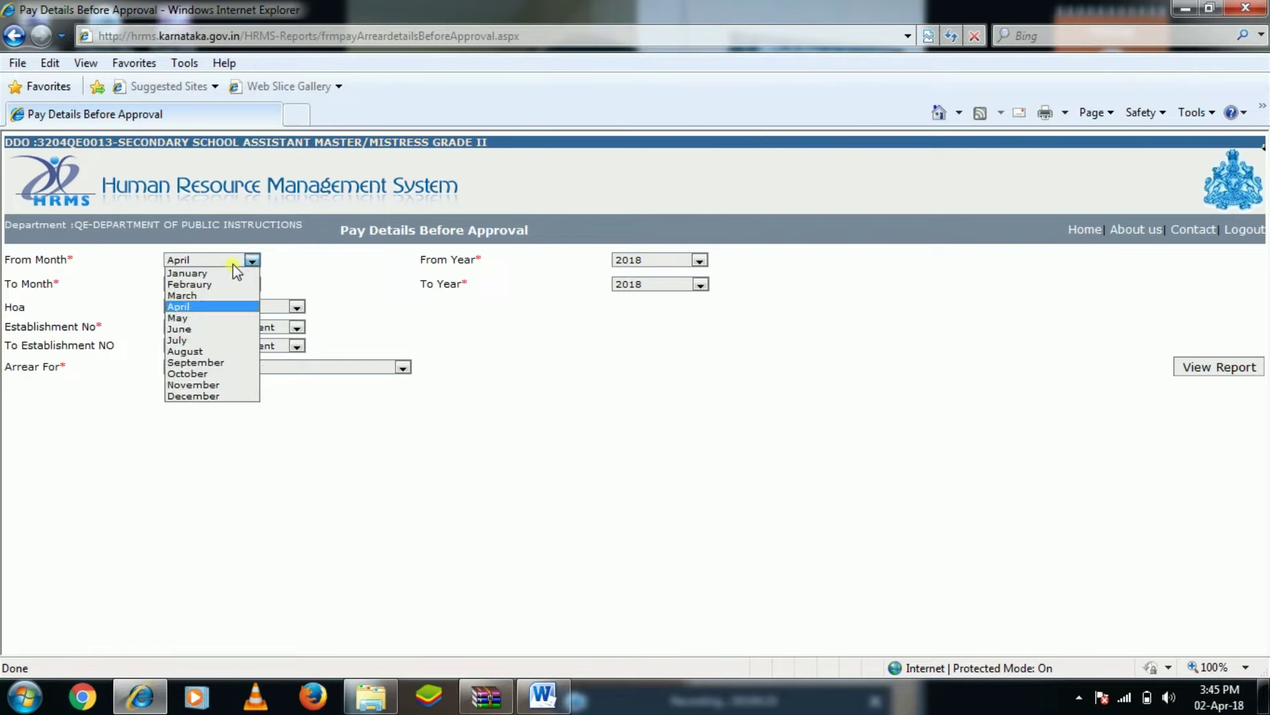
left_click(231, 329)
left_click(229, 327)
left_click(578, 301)
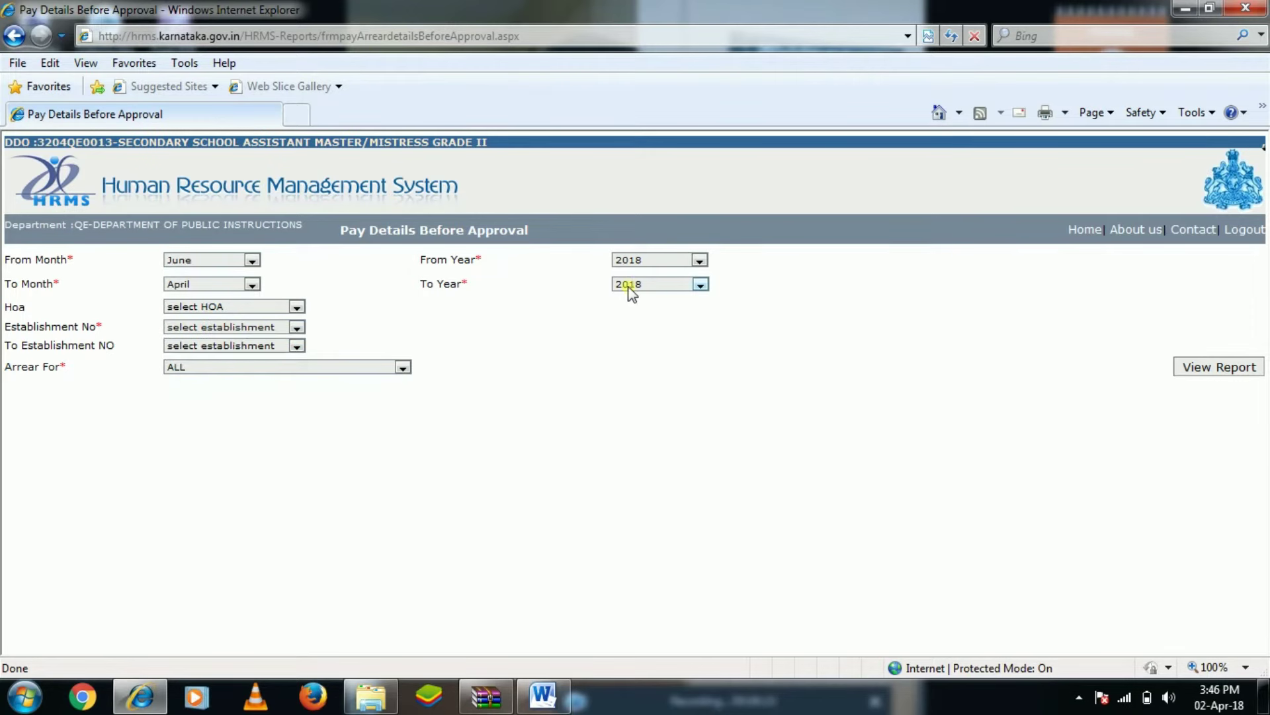
left_click(661, 261)
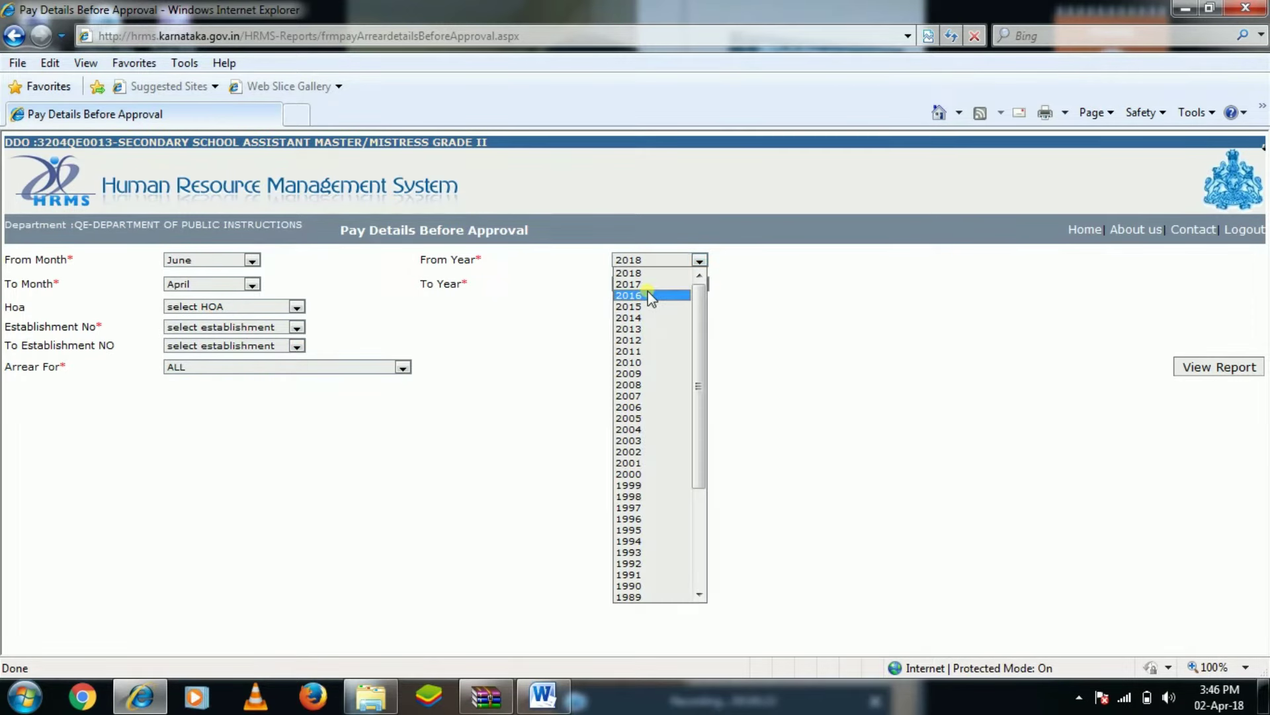
left_click(649, 285)
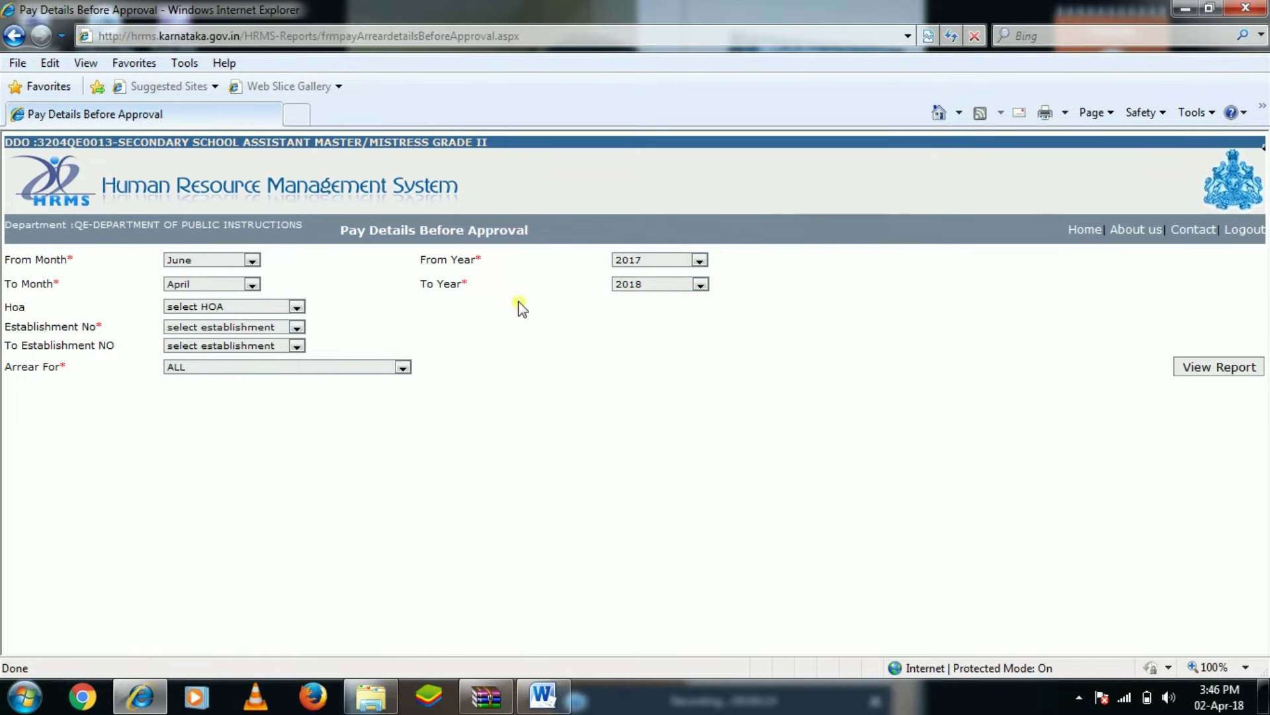
left_click(235, 307)
left_click(261, 364)
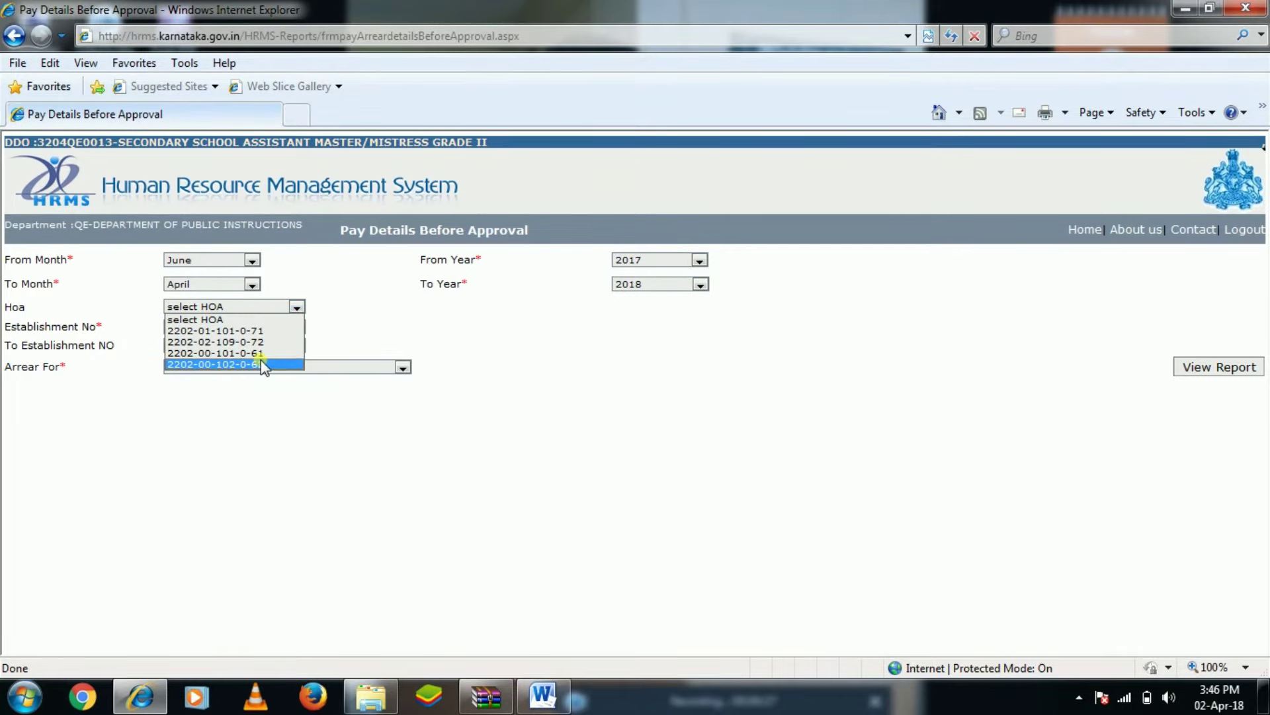
left_click(269, 328)
left_click(263, 350)
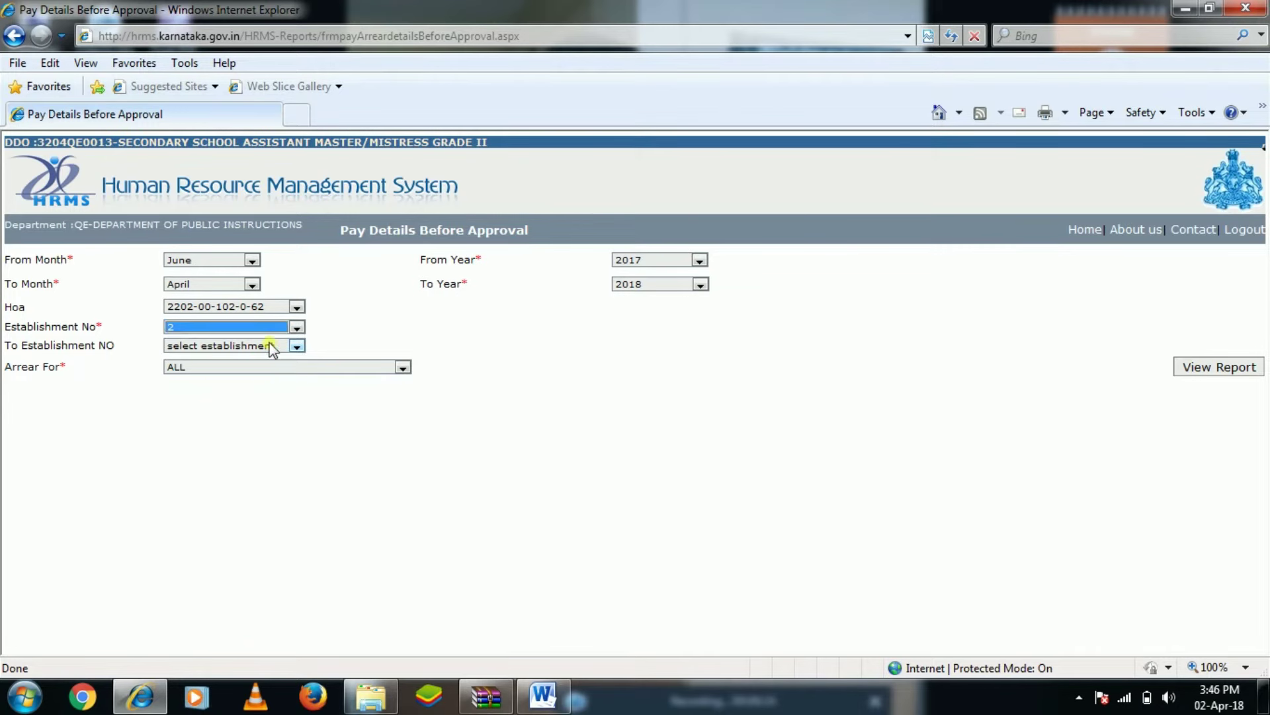
left_click(265, 348)
left_click(263, 368)
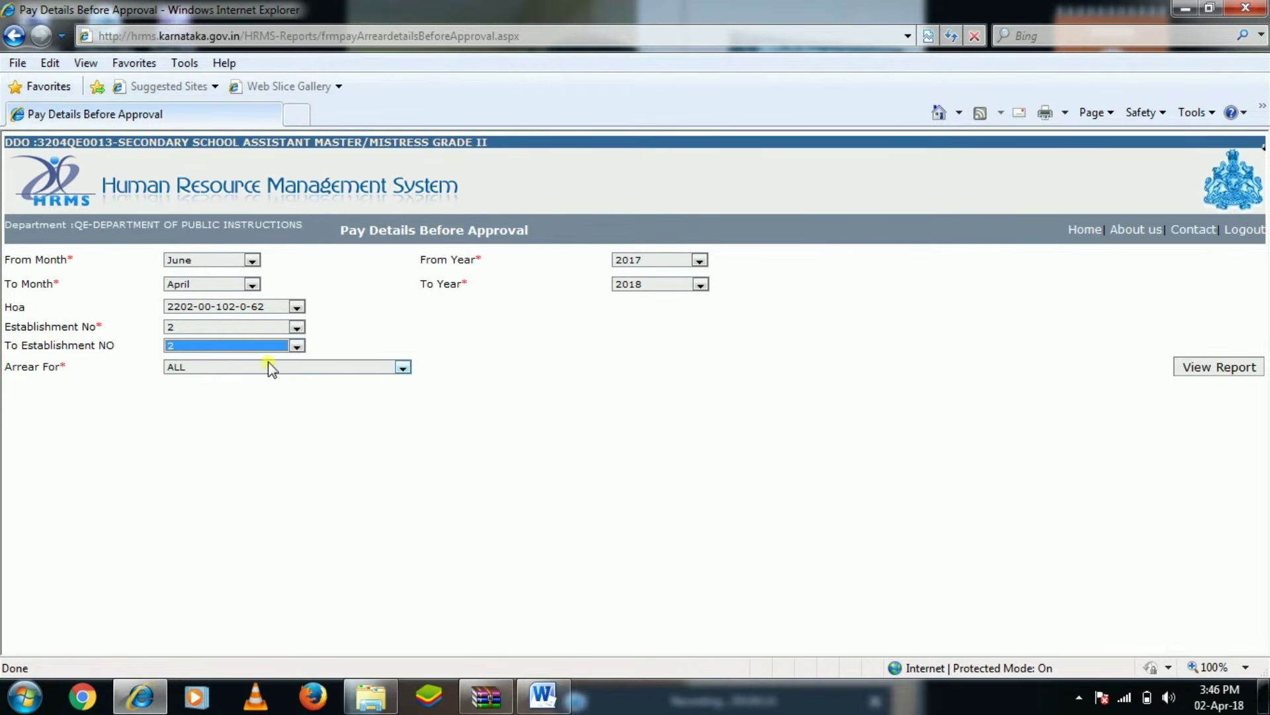
left_click(272, 368)
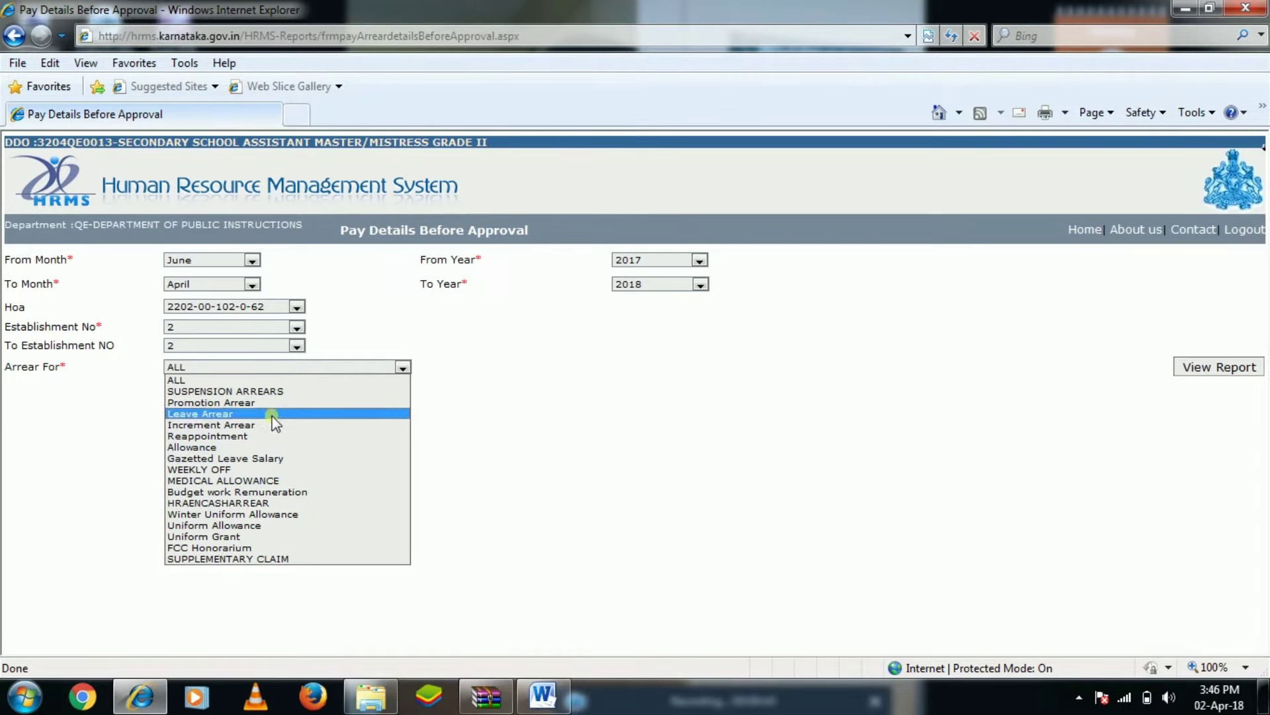
left_click(282, 402)
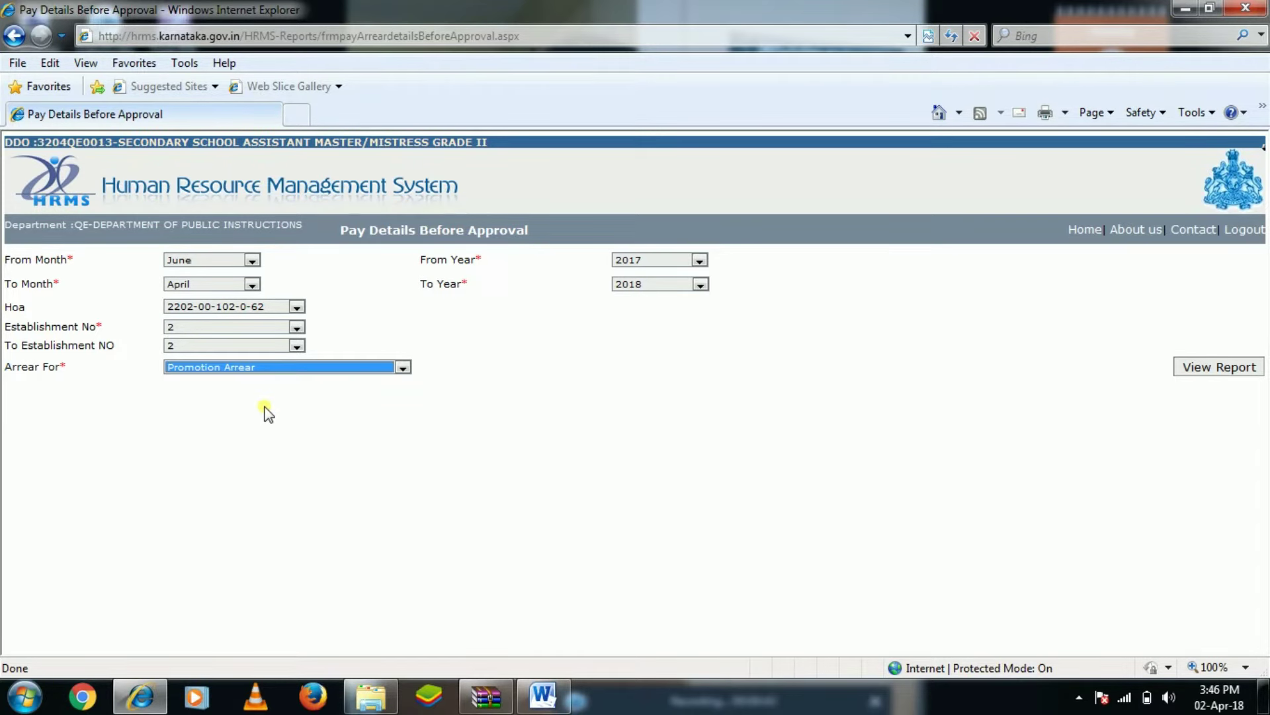
View the promotion arrear pay bill report totalling 5120, then go back.
left_click(1225, 369)
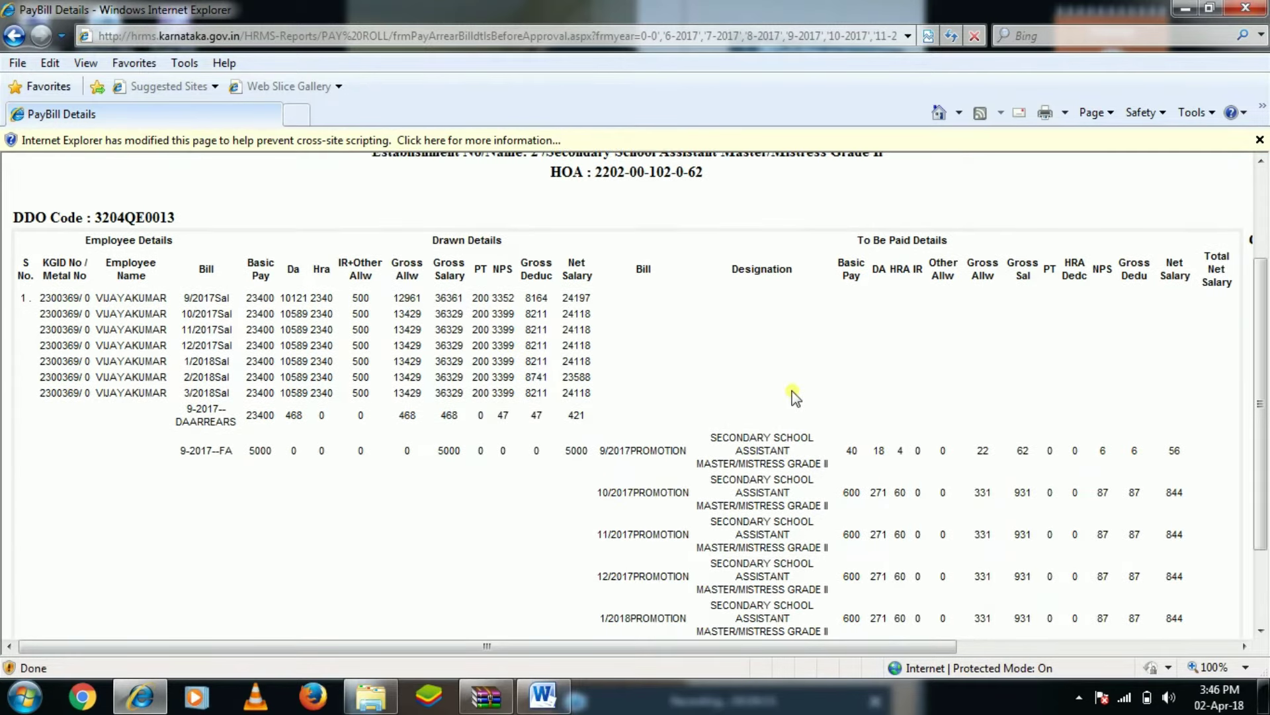
scroll(794, 397, "down", 3)
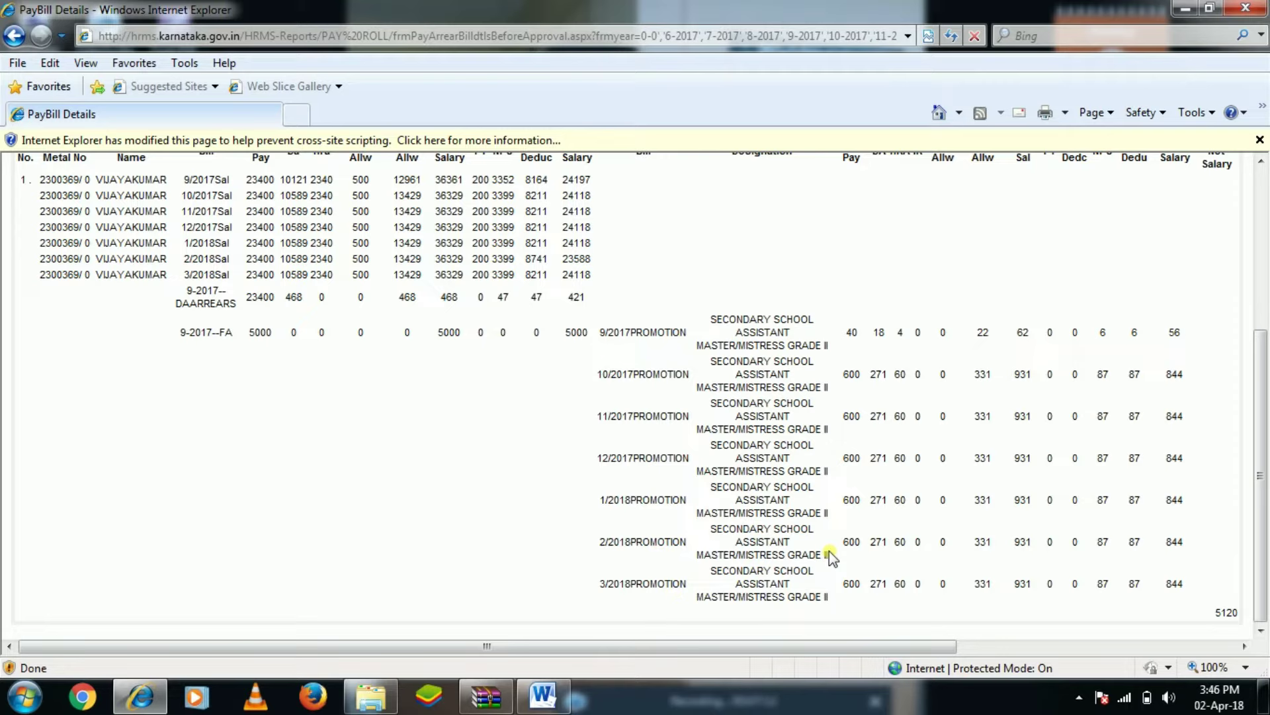
scroll(804, 509, "up", 5)
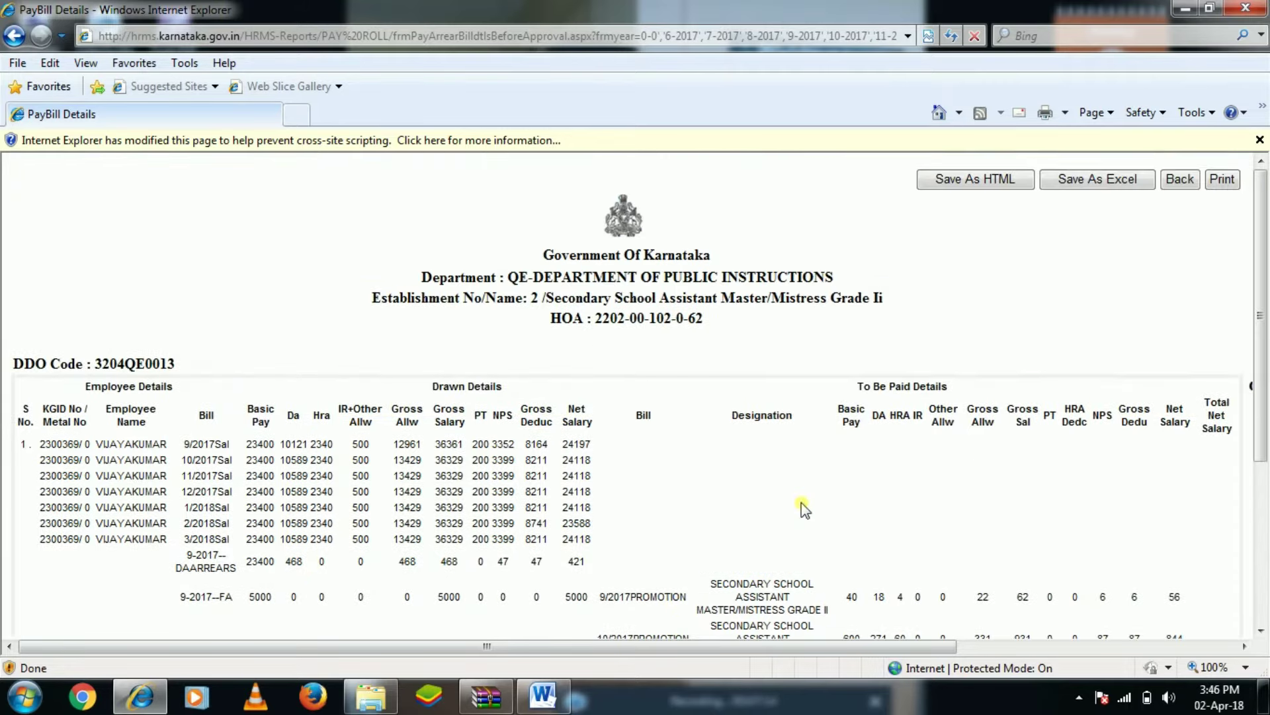
scroll(798, 437, "down", 4)
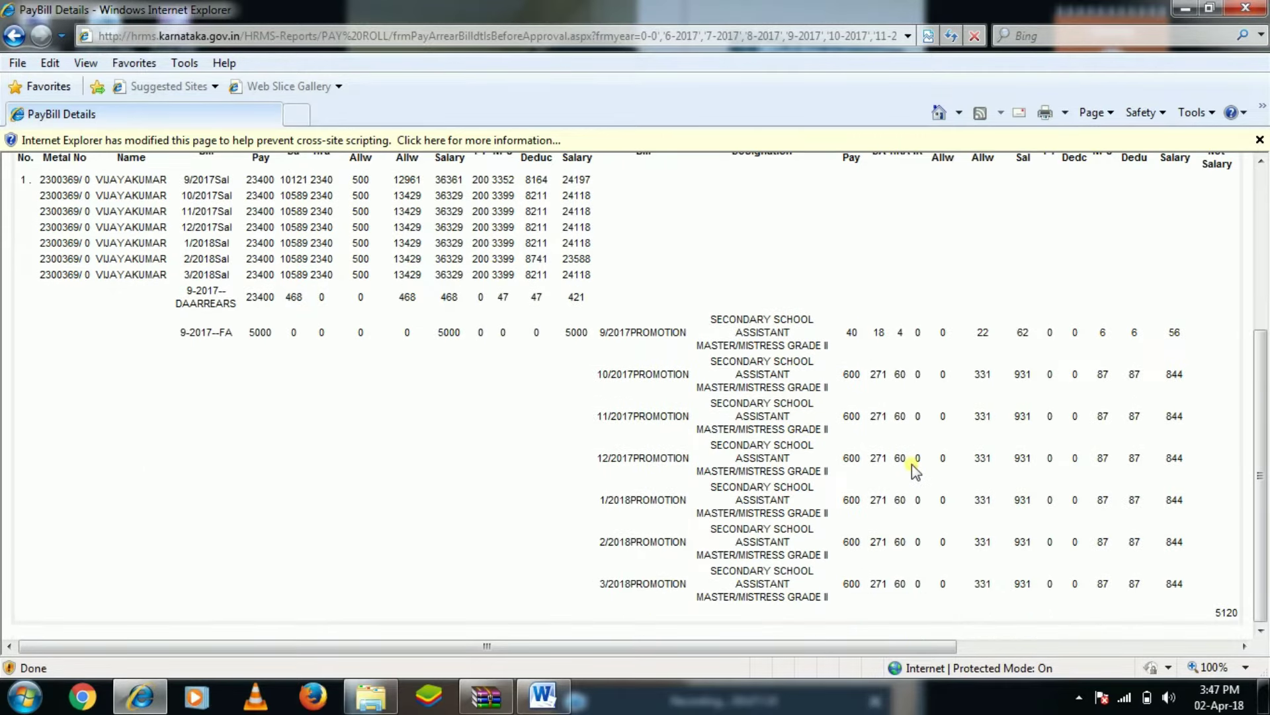
scroll(912, 463, "up", 4)
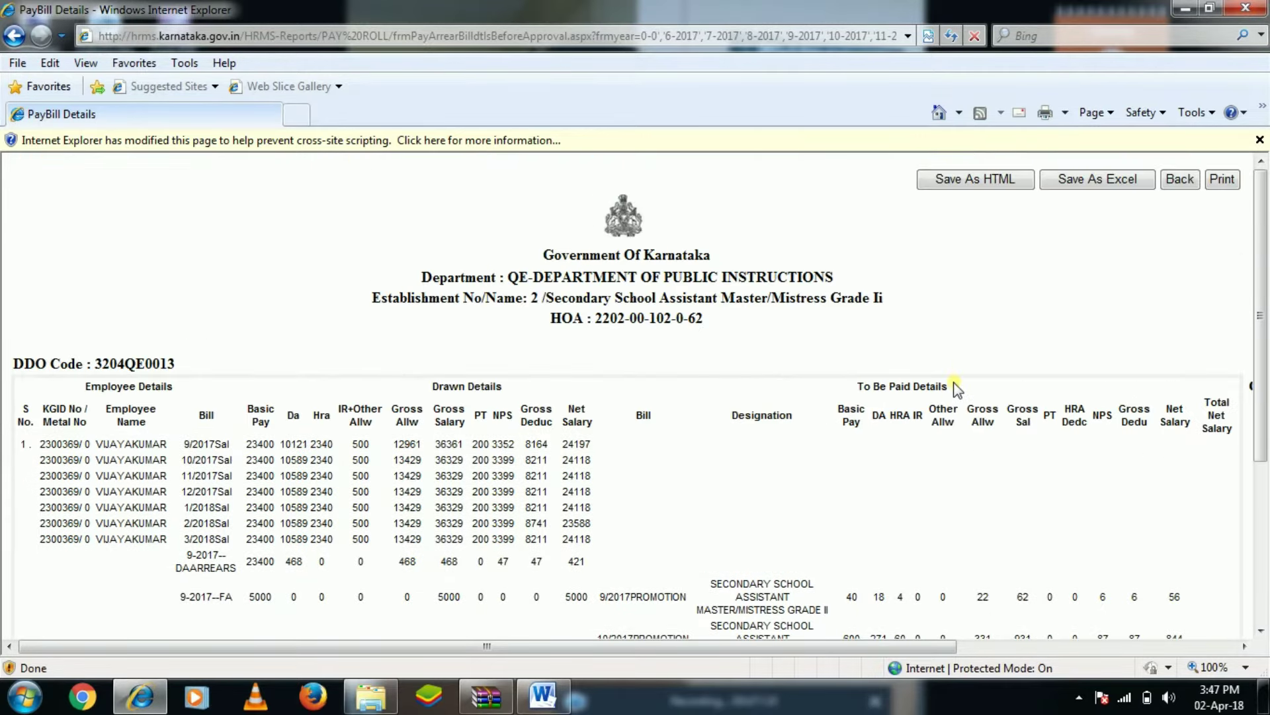
left_click(1174, 189)
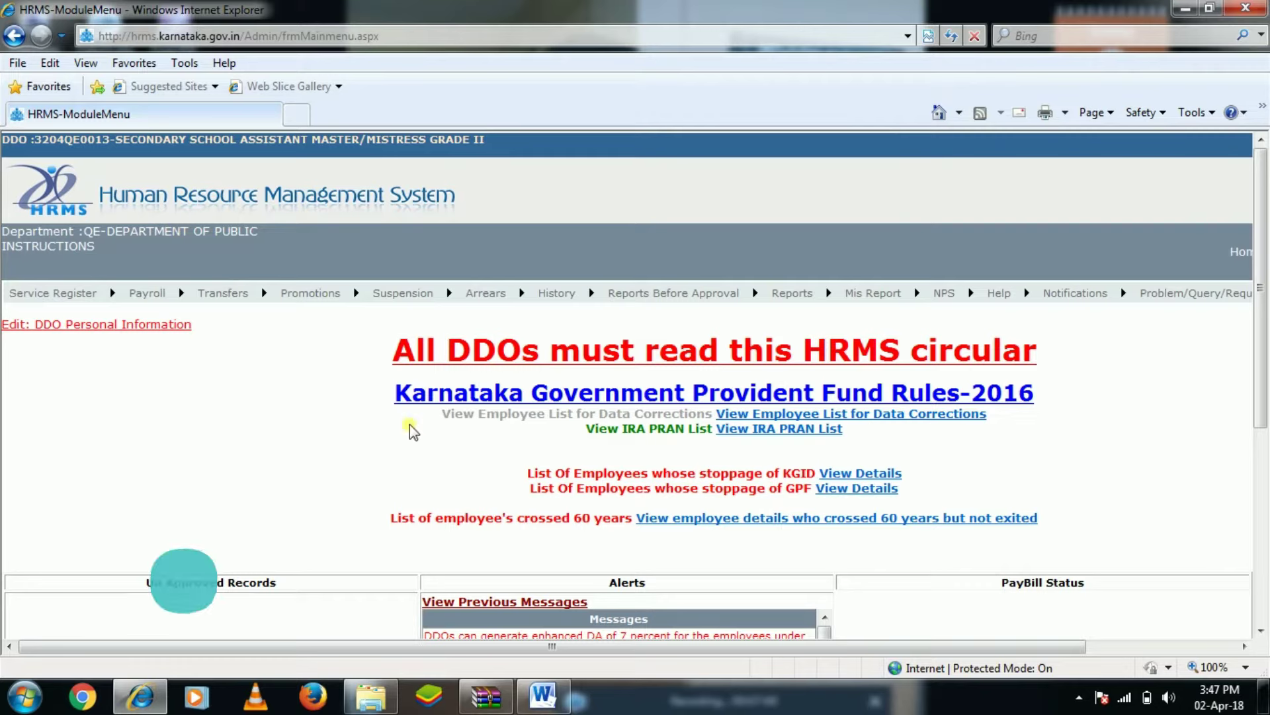
Open Approve All Arrears bills from the Arrears menu.
mouse_move(495, 297)
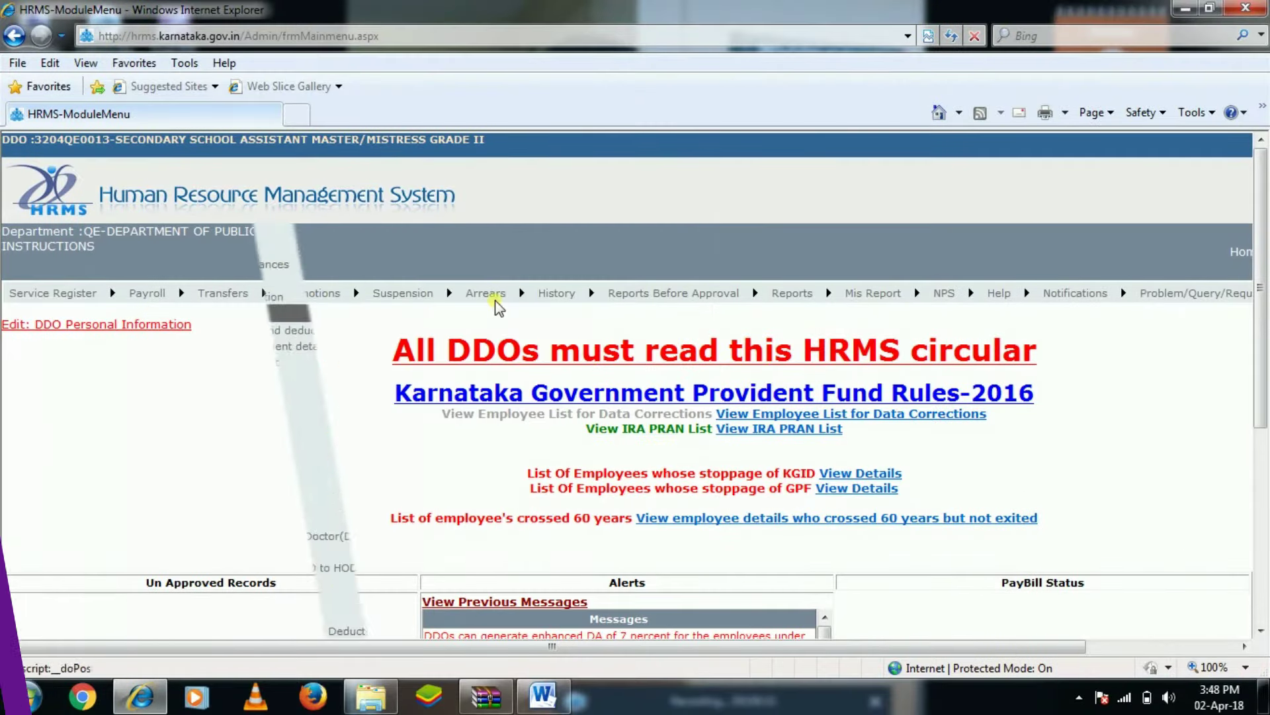
mouse_move(496, 304)
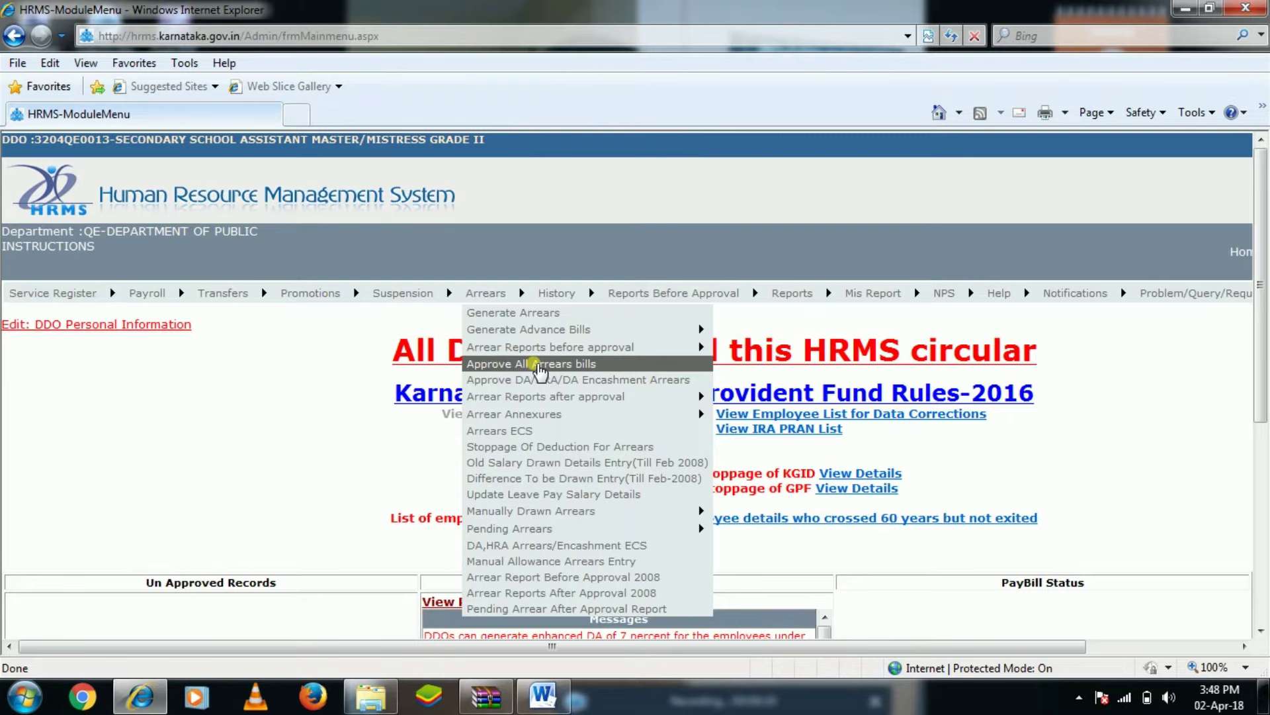
left_click(536, 366)
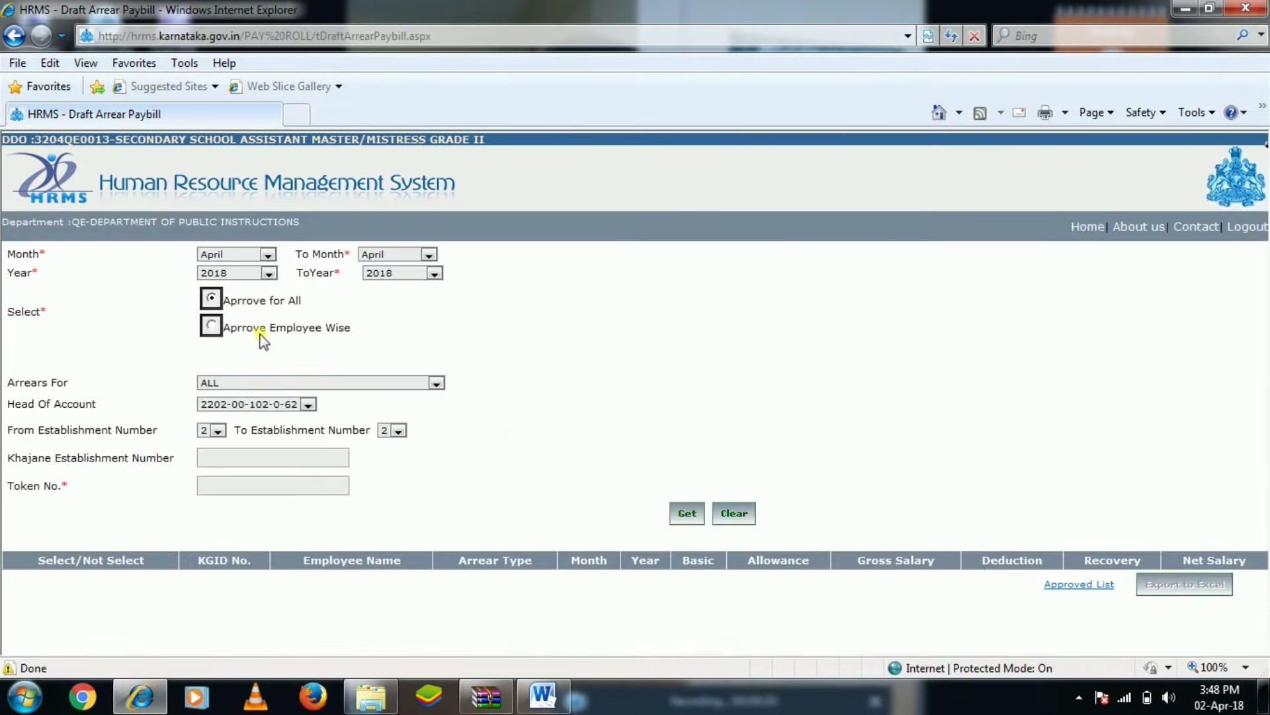
Set the starting month and year 2017 on the draft paybill form, with Arrears For ALL.
left_click(217, 255)
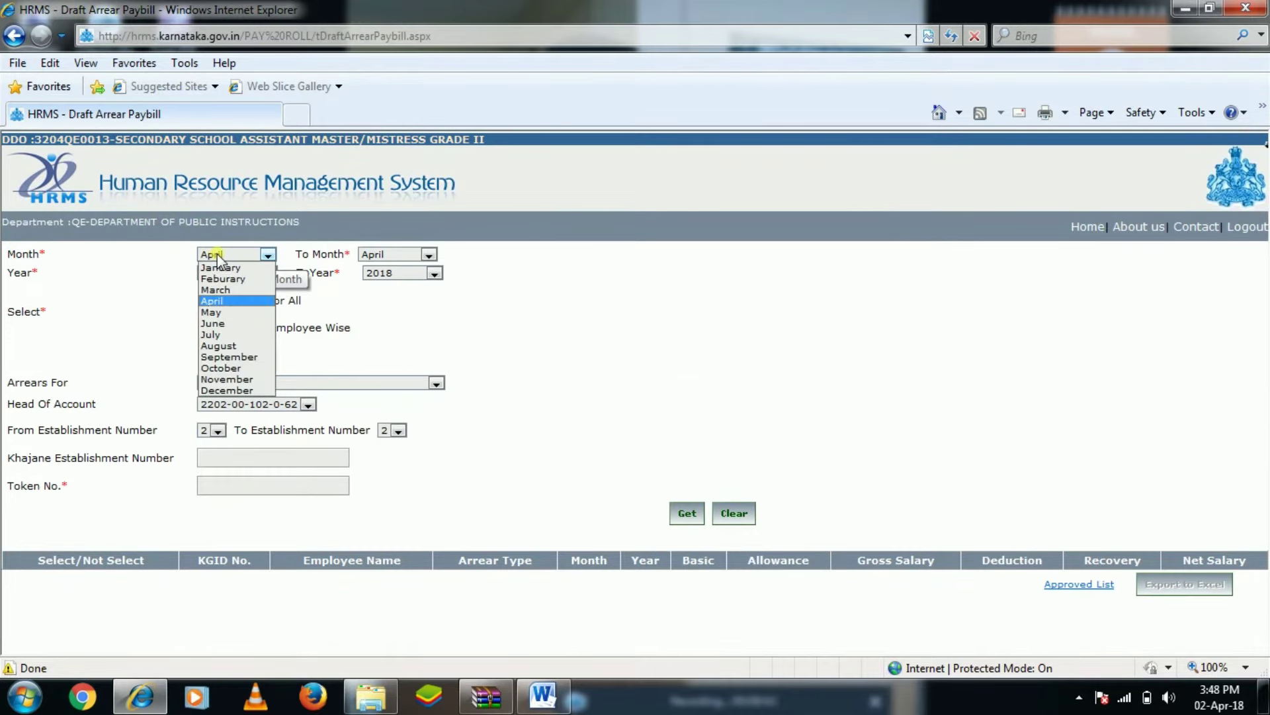
left_click(256, 357)
left_click(268, 273)
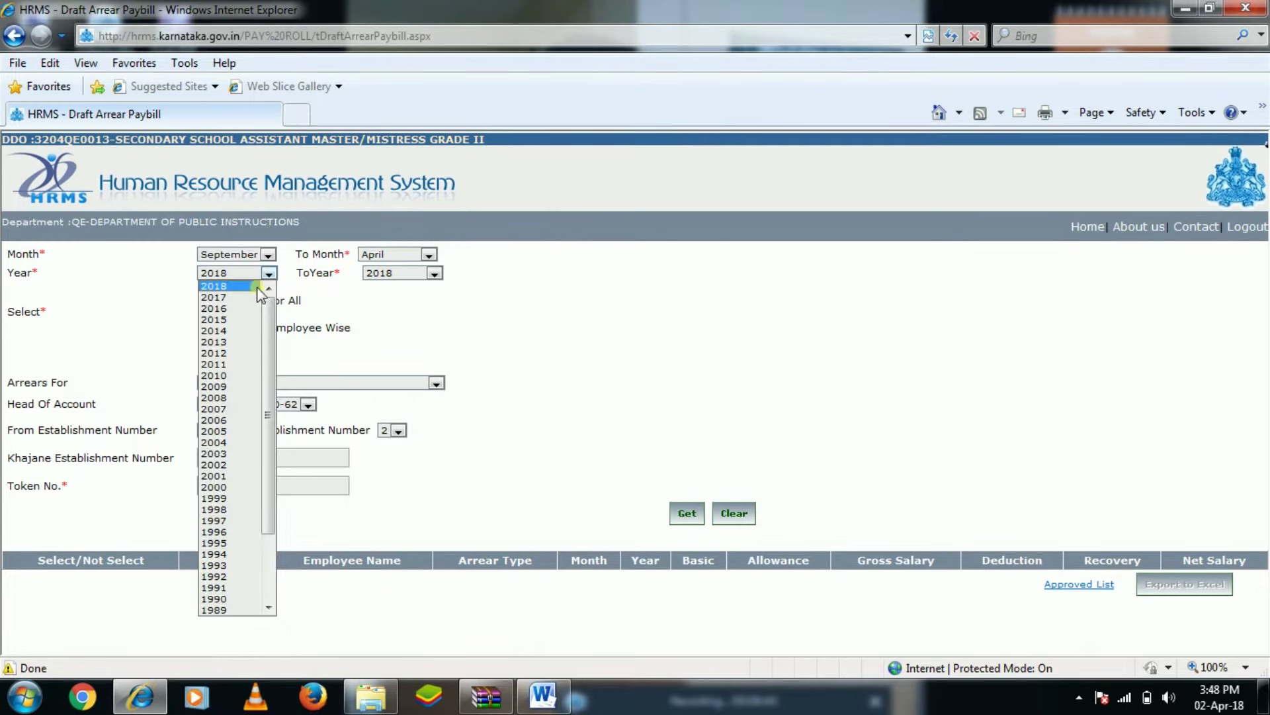
left_click(257, 298)
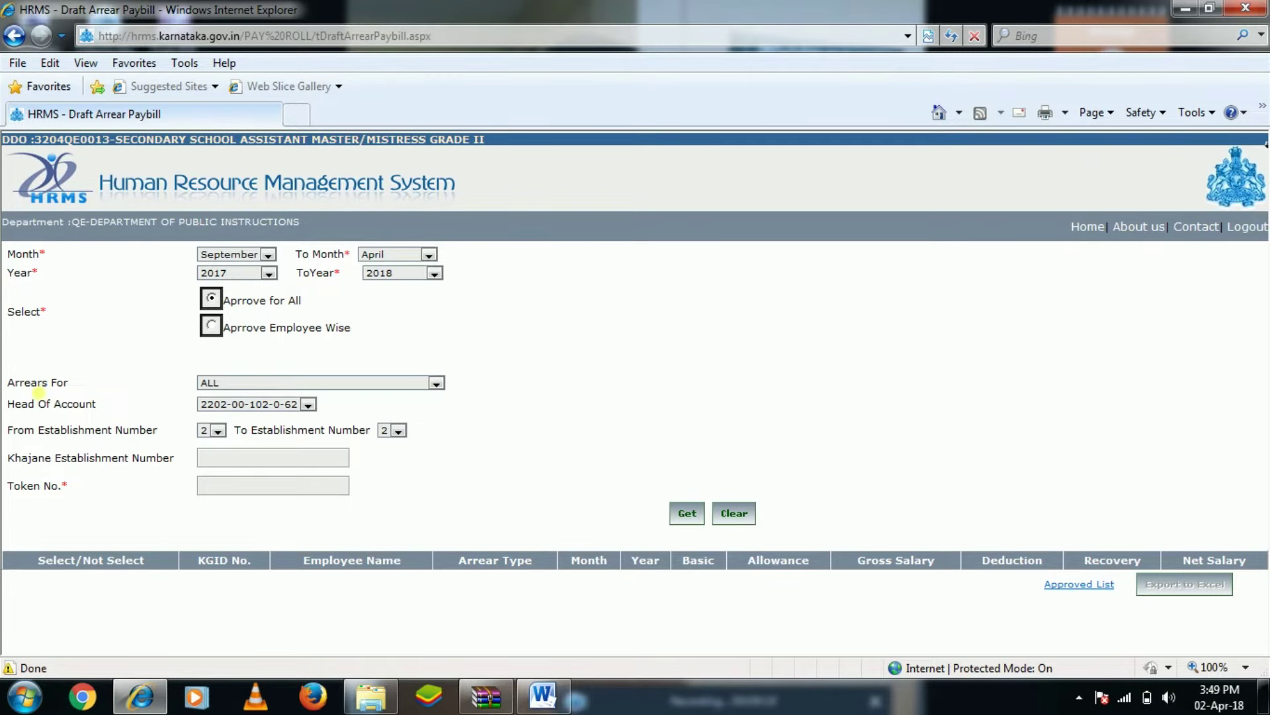
left_click(240, 387)
left_click(292, 387)
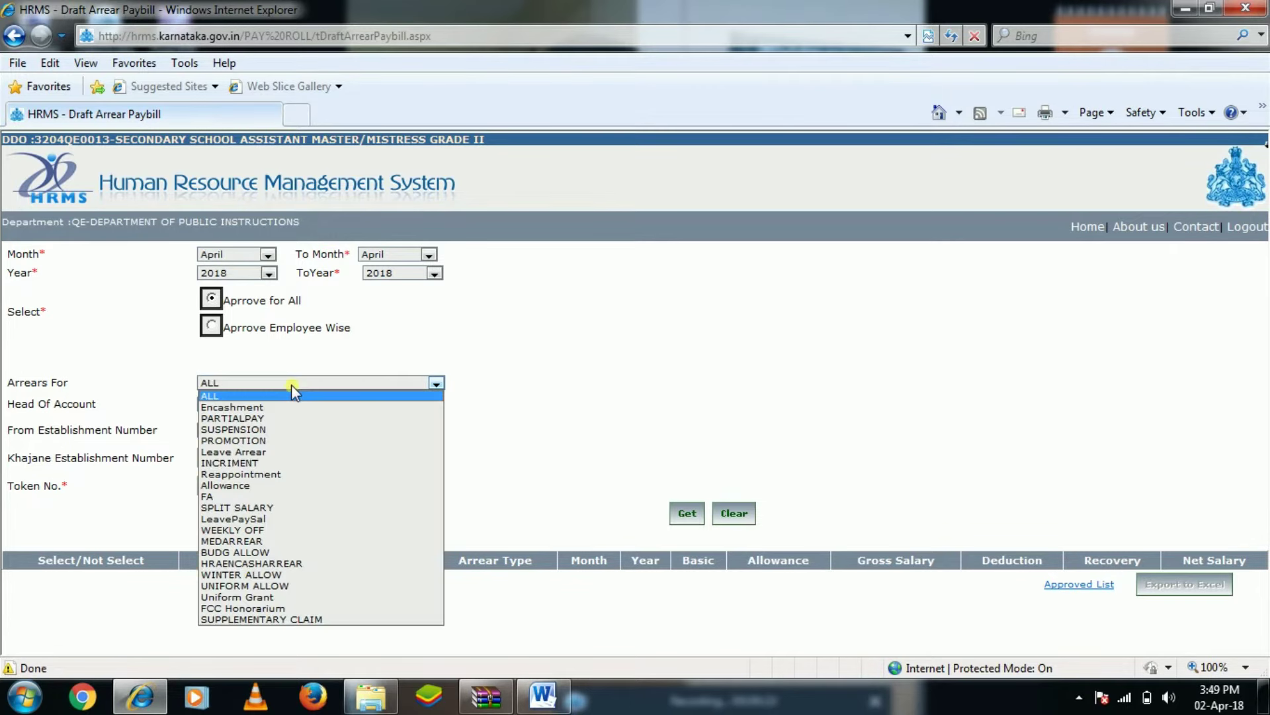
left_click(276, 440)
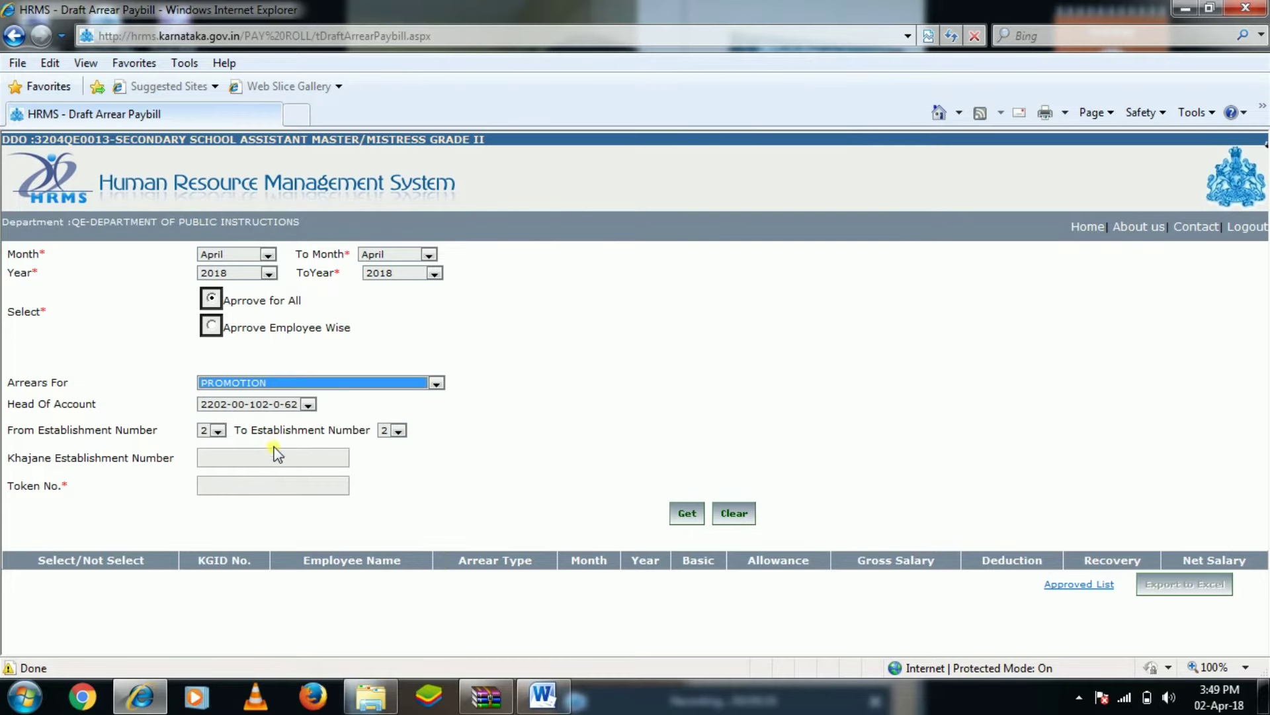
left_click(412, 387)
left_click(364, 393)
Enter Khajane establishment number 30 and fetch unapproved records, re-fetching after resetting year 2017.
left_click(296, 461)
type("30")
left_click(274, 486)
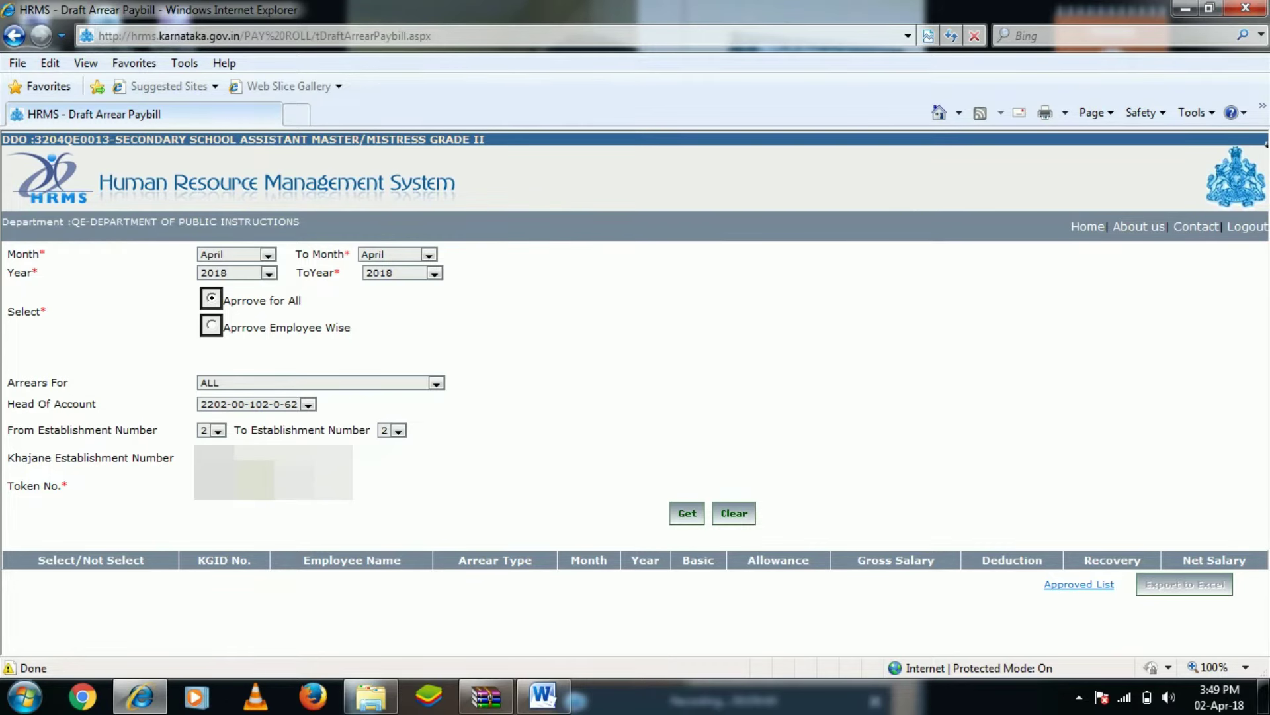
left_click(673, 521)
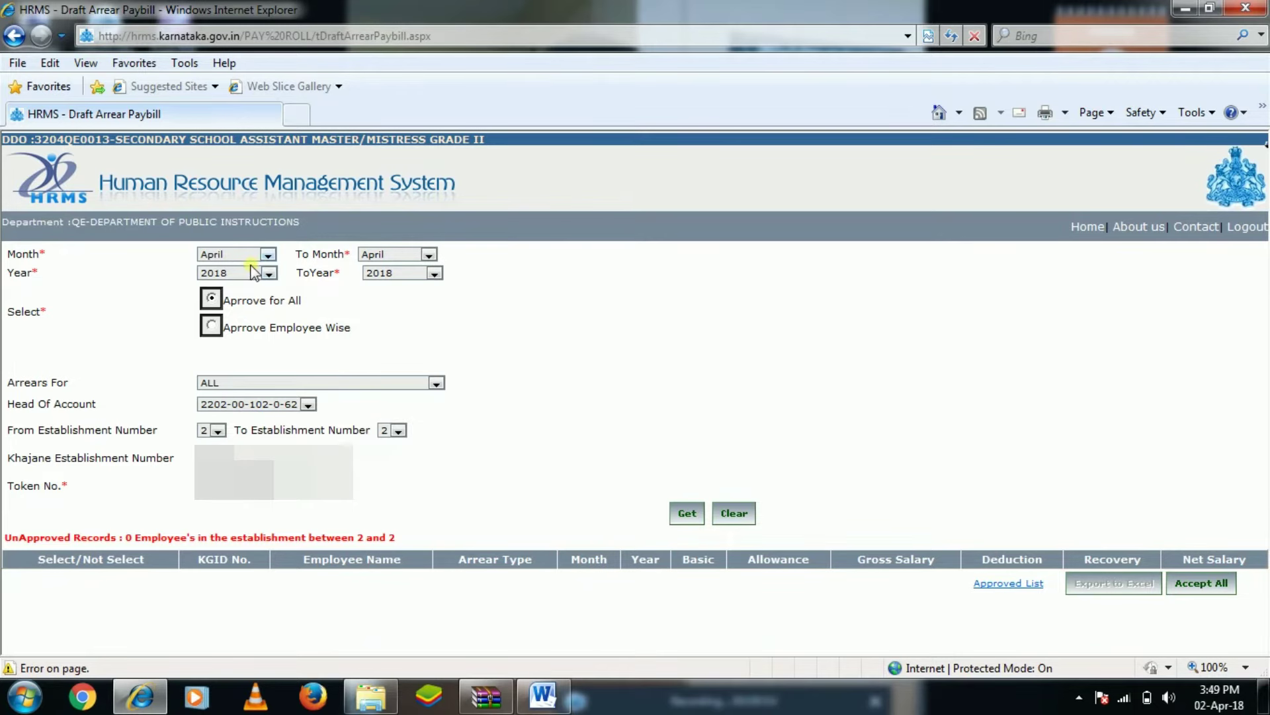
left_click(249, 274)
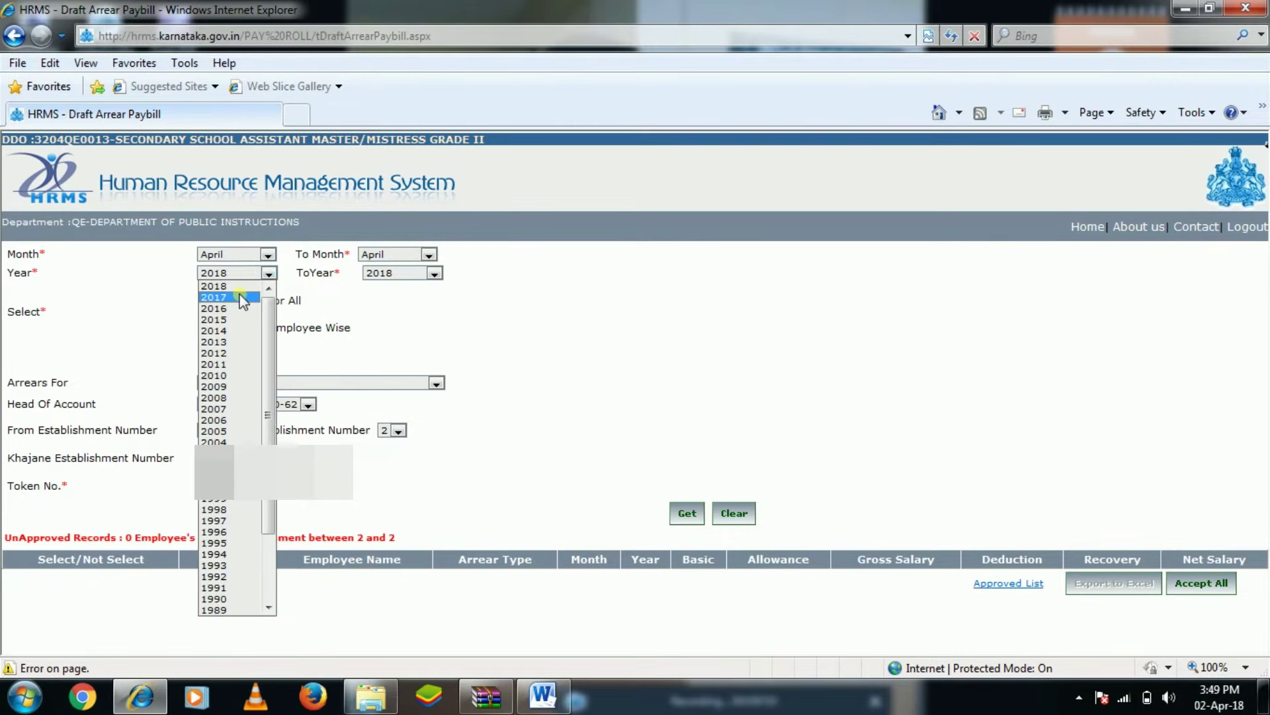
left_click(244, 298)
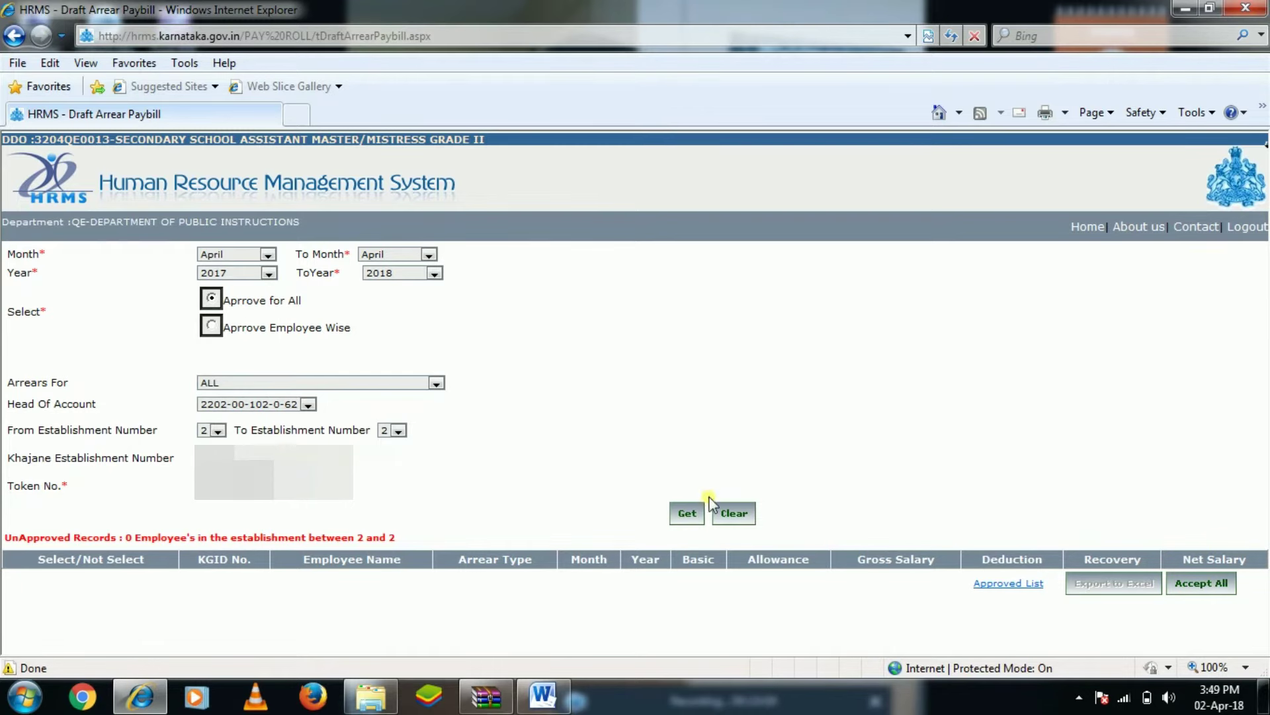
left_click(688, 515)
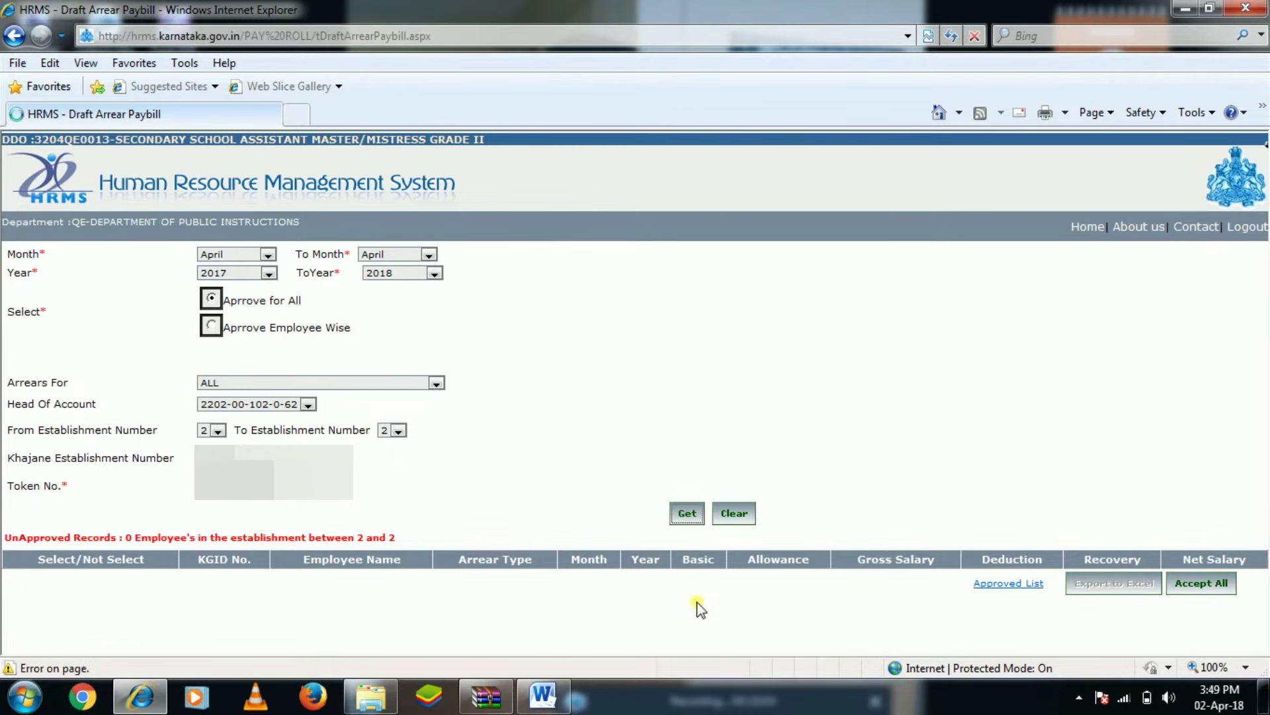
Approve all seven listed promotion arrear records, generating a paybill number, and return to the main menu.
scroll(533, 539, "down", 3)
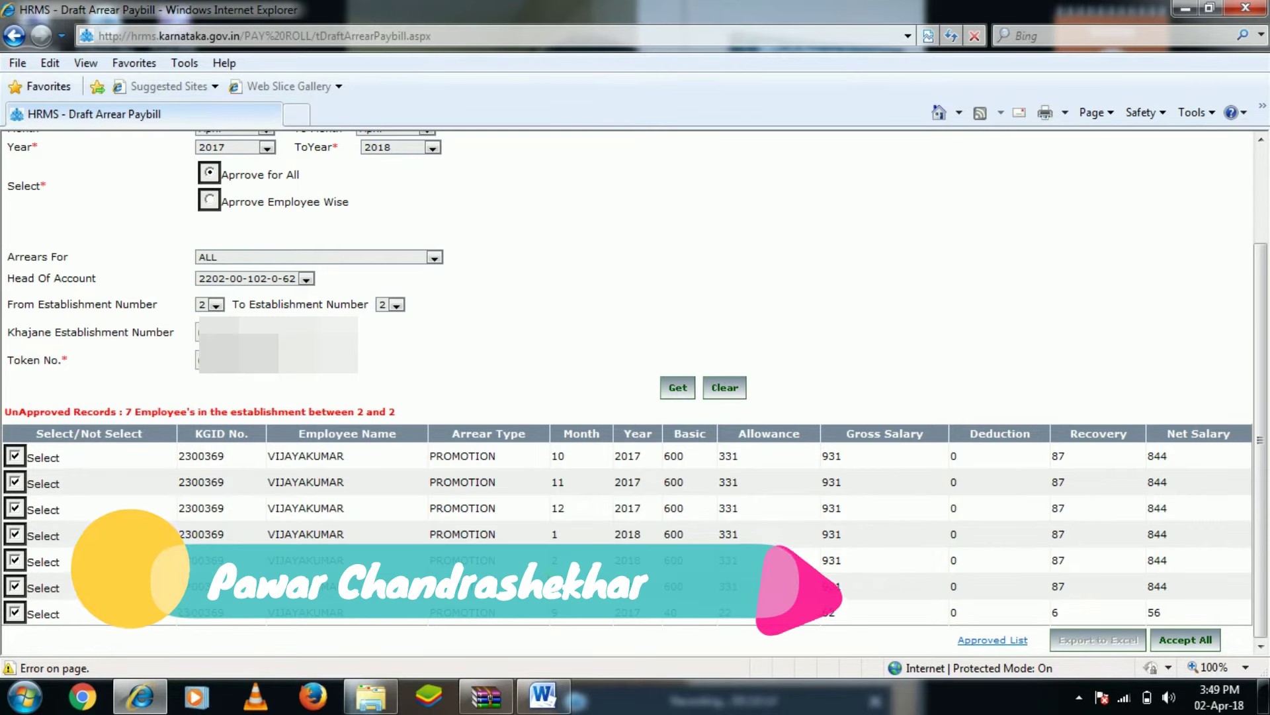
left_click(1199, 641)
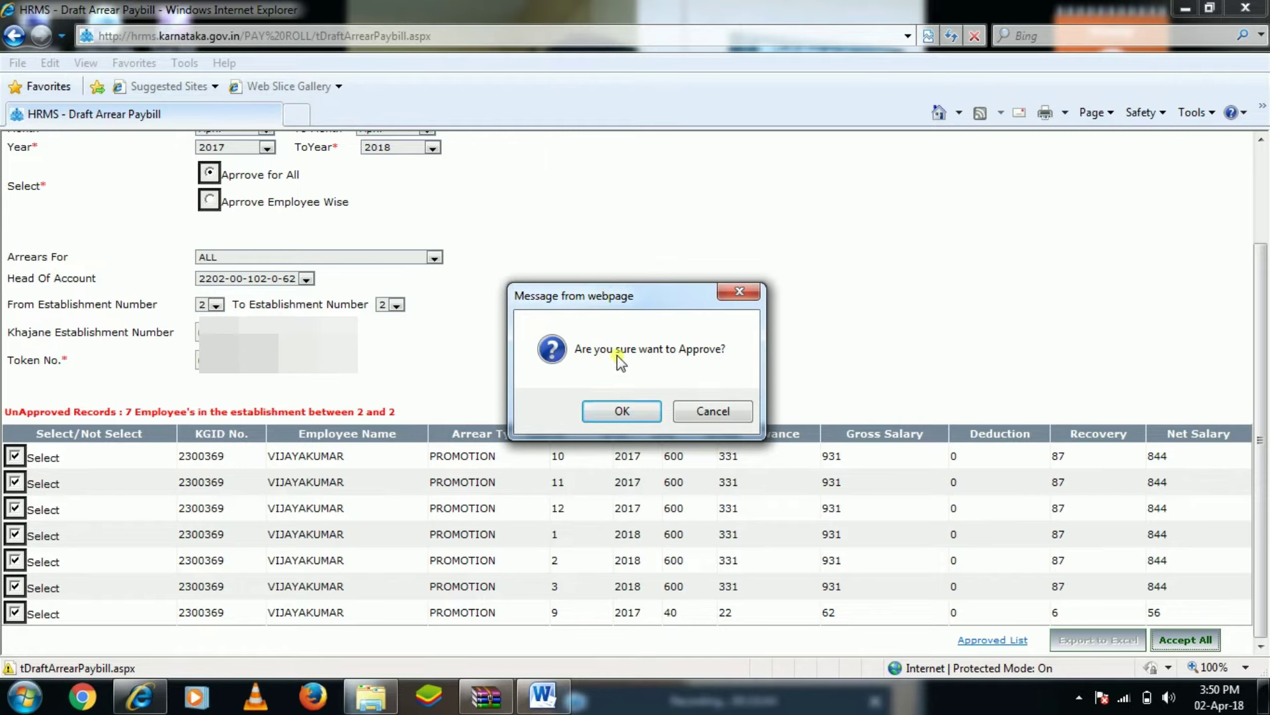
left_click(622, 412)
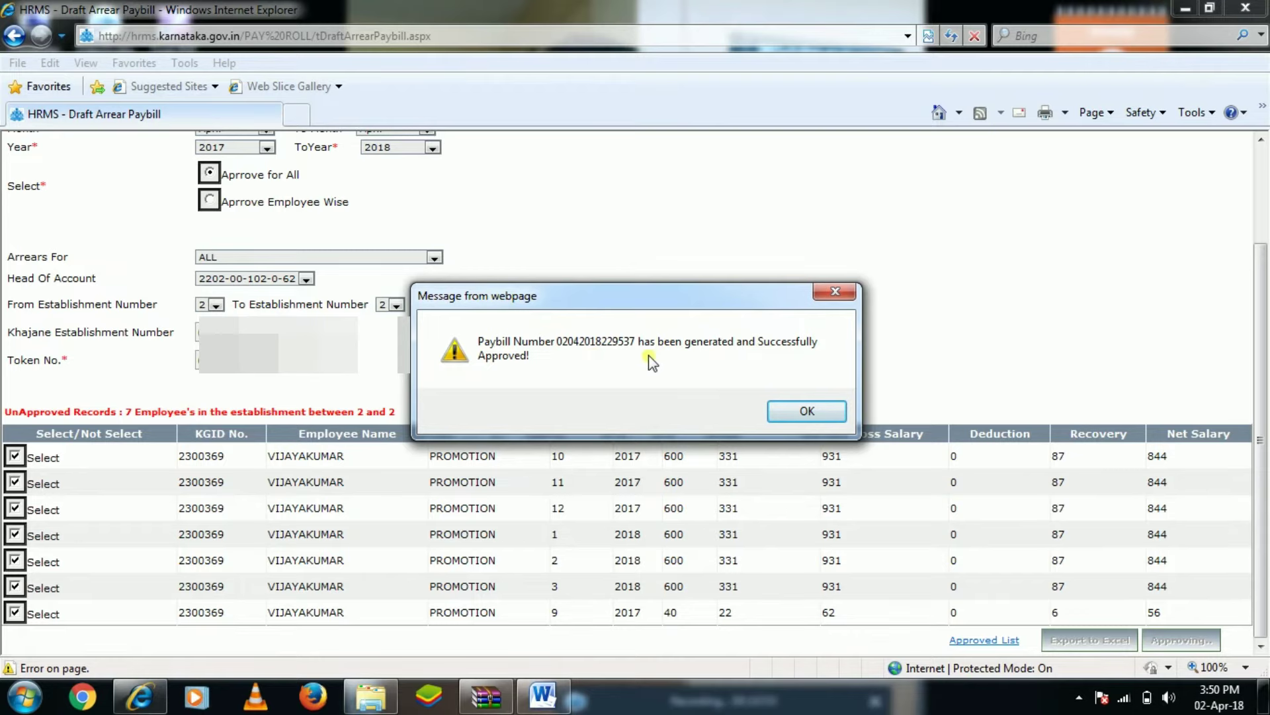
left_click(808, 413)
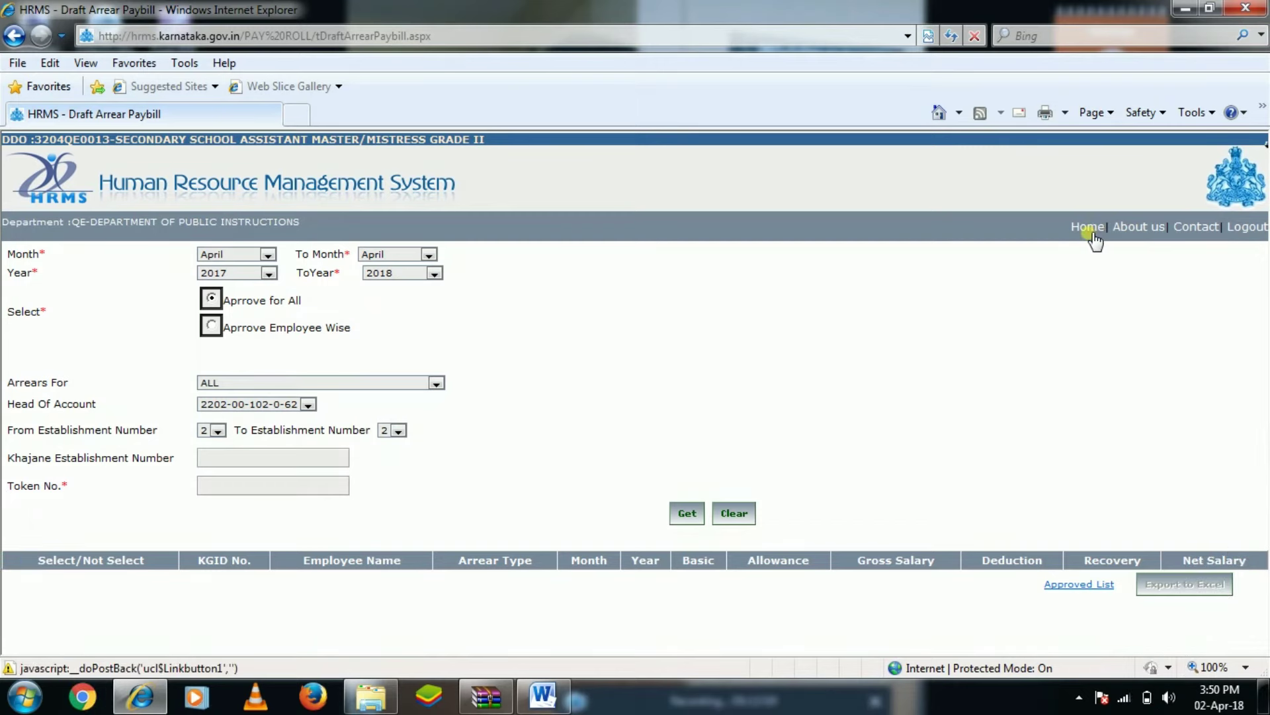
left_click(1088, 228)
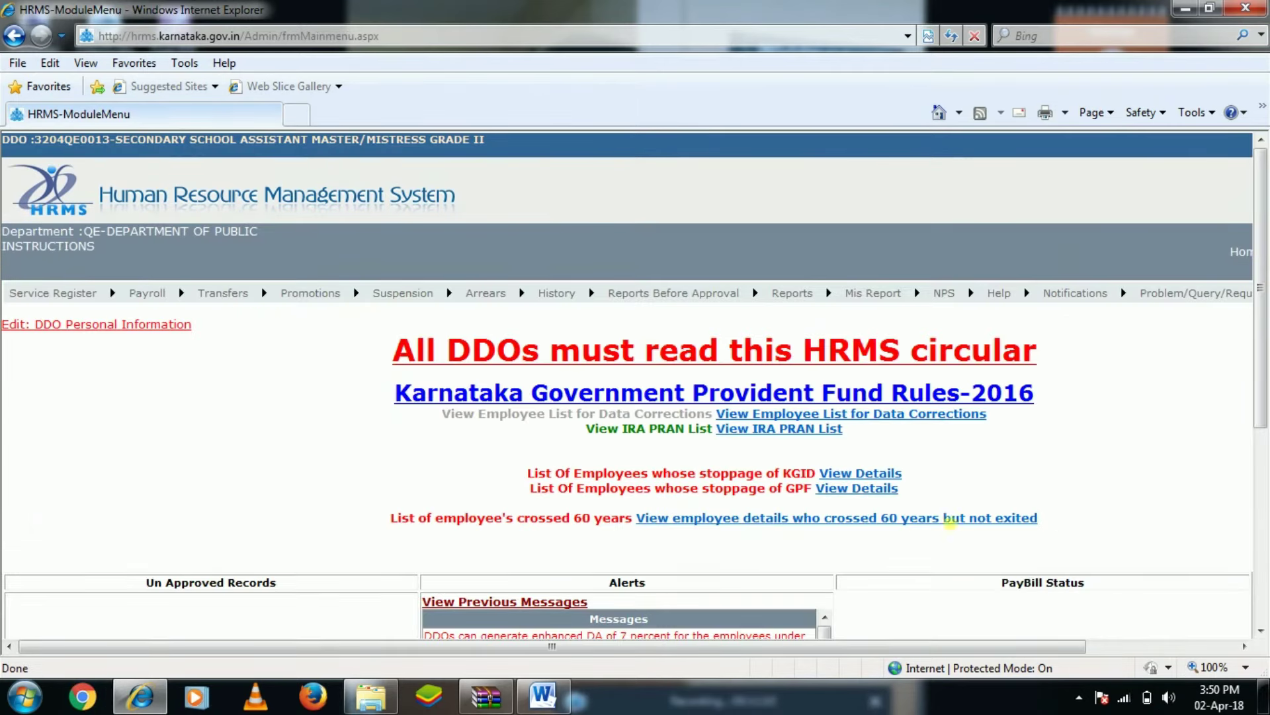
Open Arrear Report After Approval from Arrears > Arrear Reports after approval.
mouse_move(481, 298)
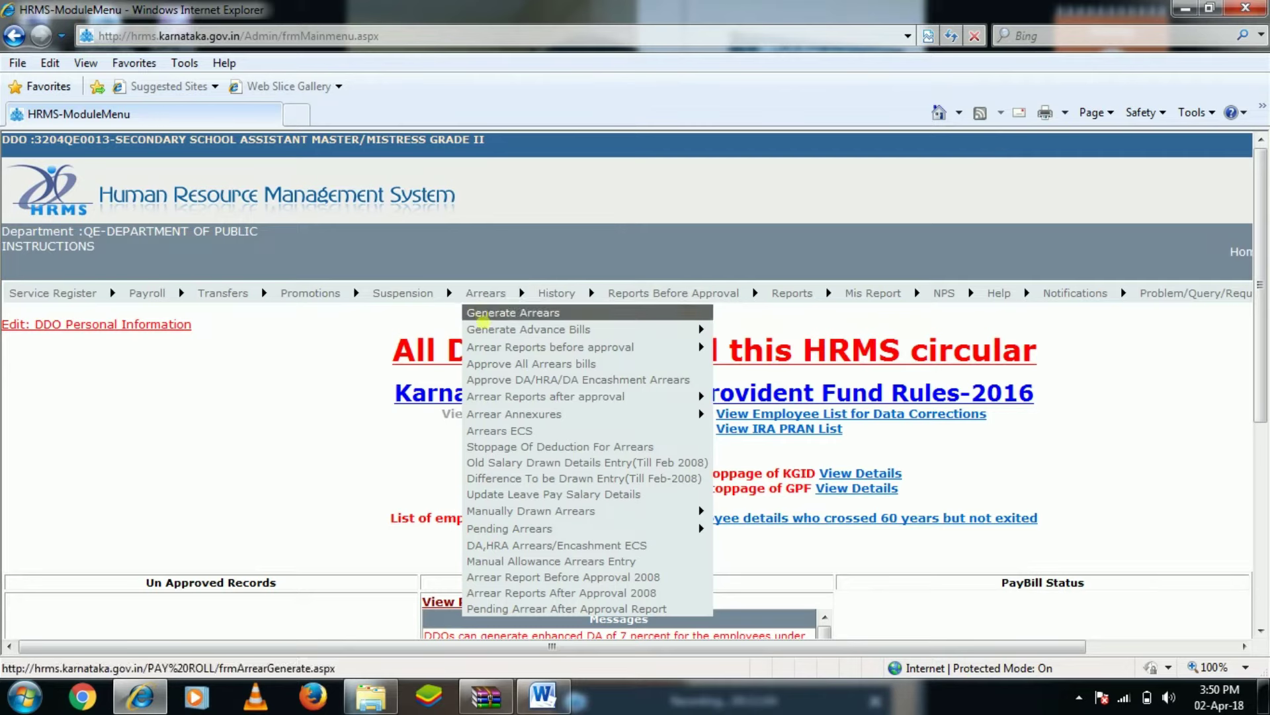
mouse_move(517, 399)
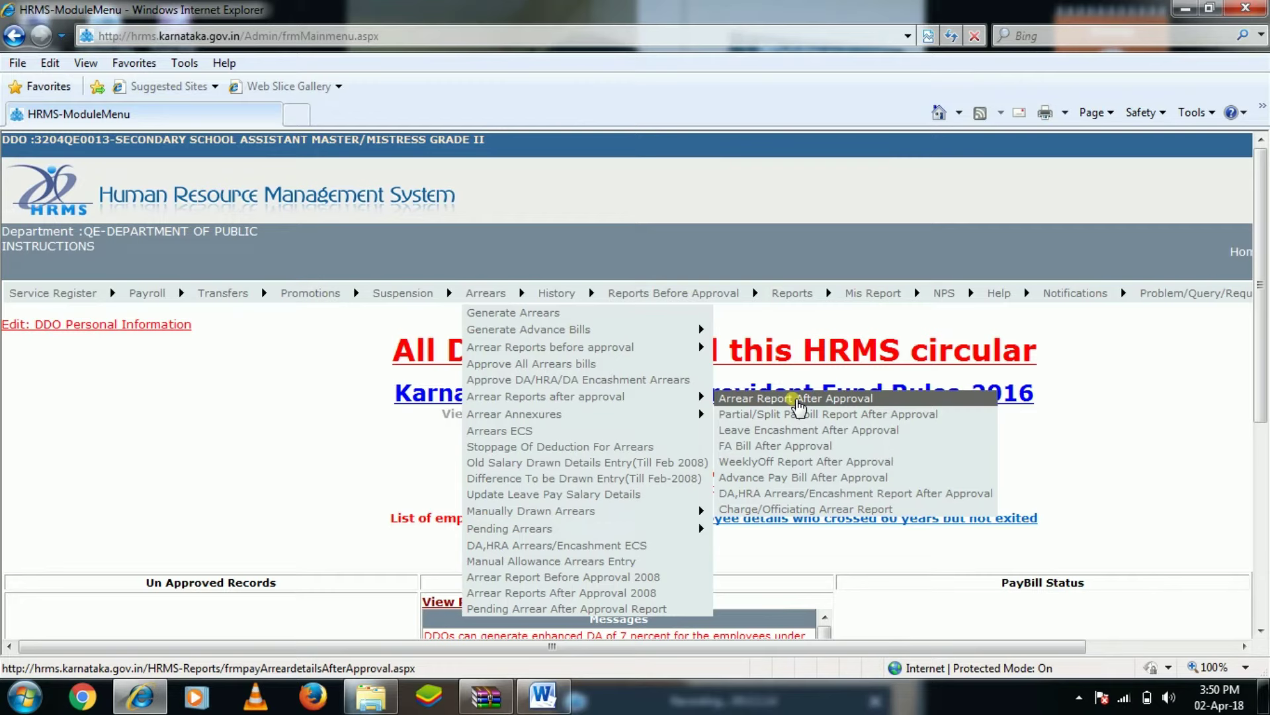
left_click(797, 401)
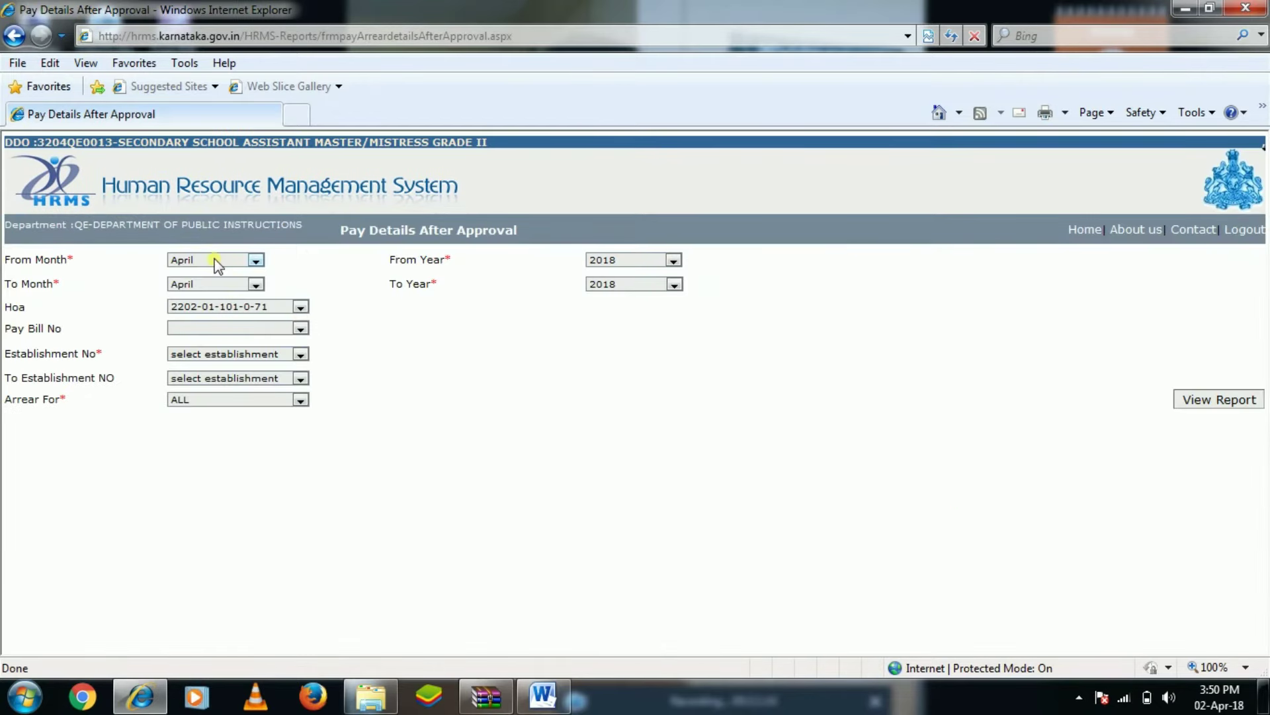
left_click(217, 262)
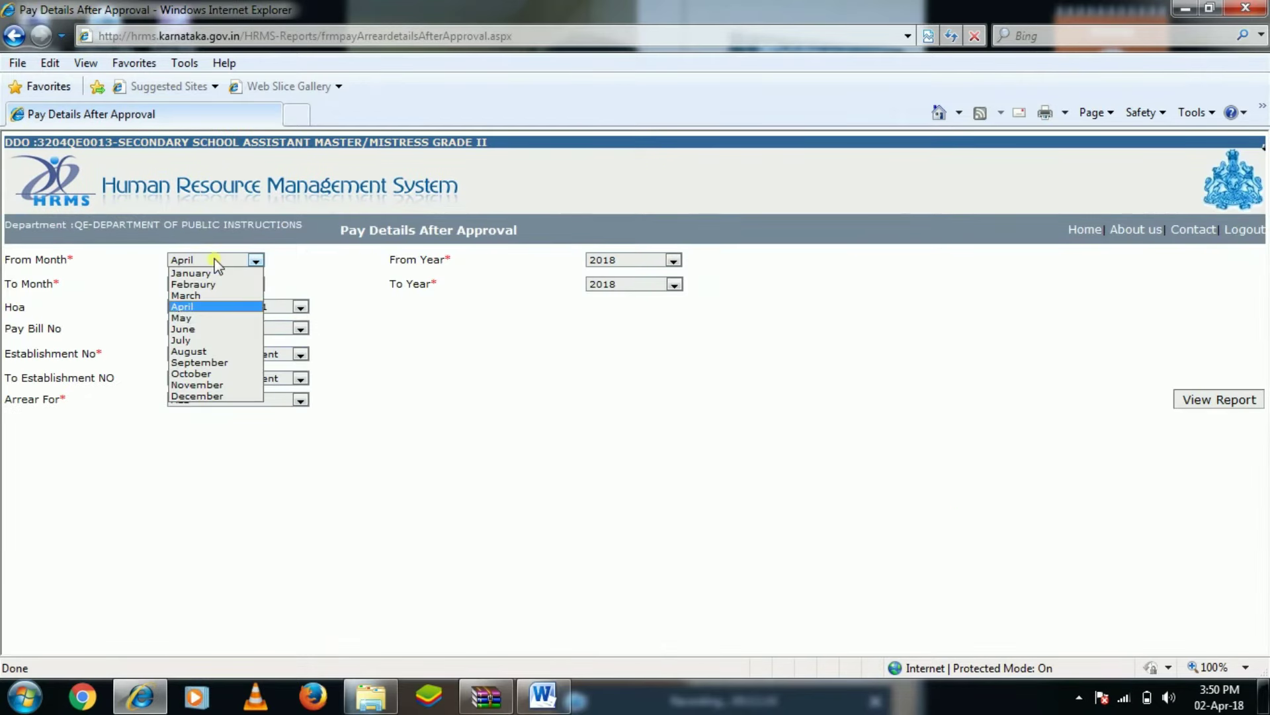
left_click(221, 363)
left_click(610, 260)
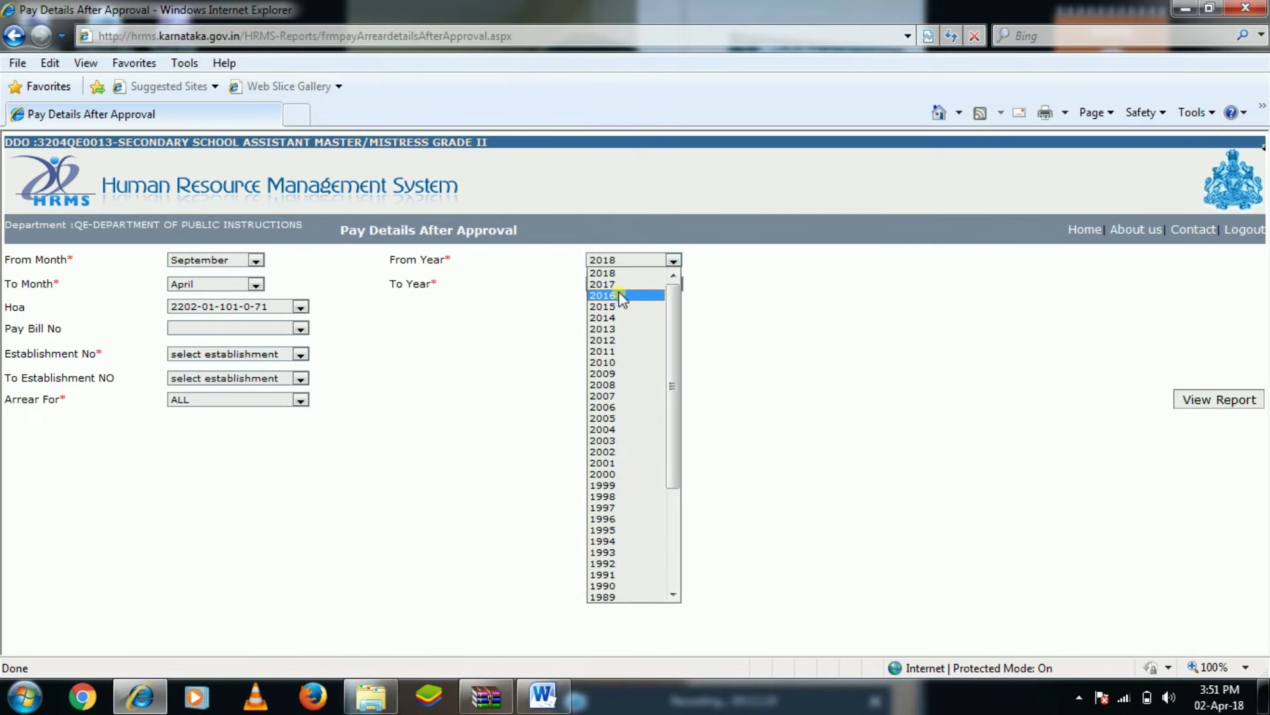
left_click(628, 285)
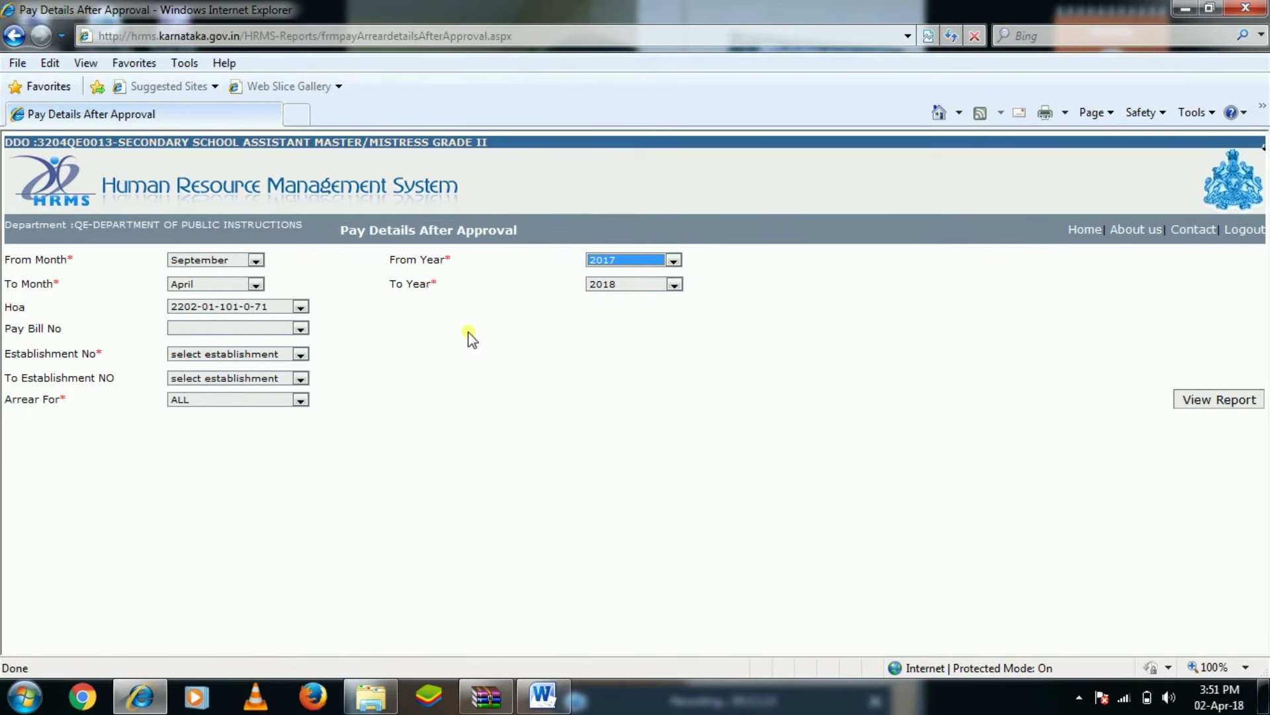
left_click(284, 309)
left_click(275, 352)
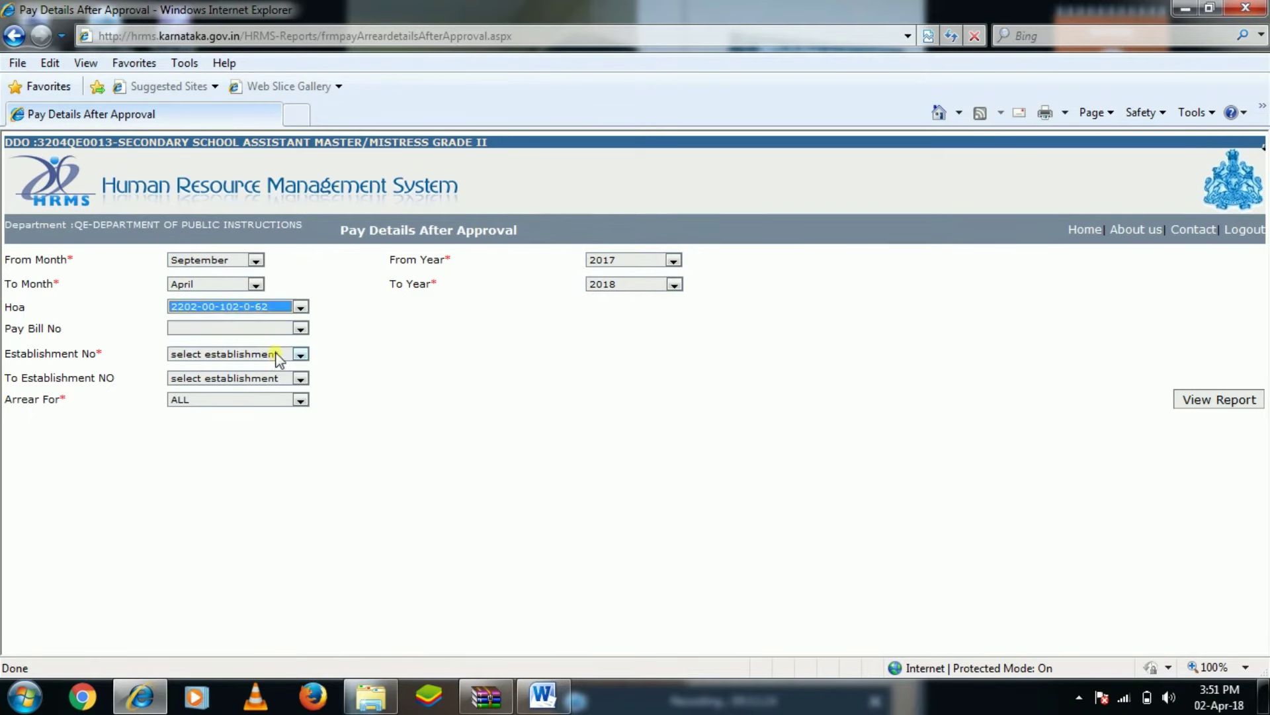
left_click(272, 329)
left_click(263, 351)
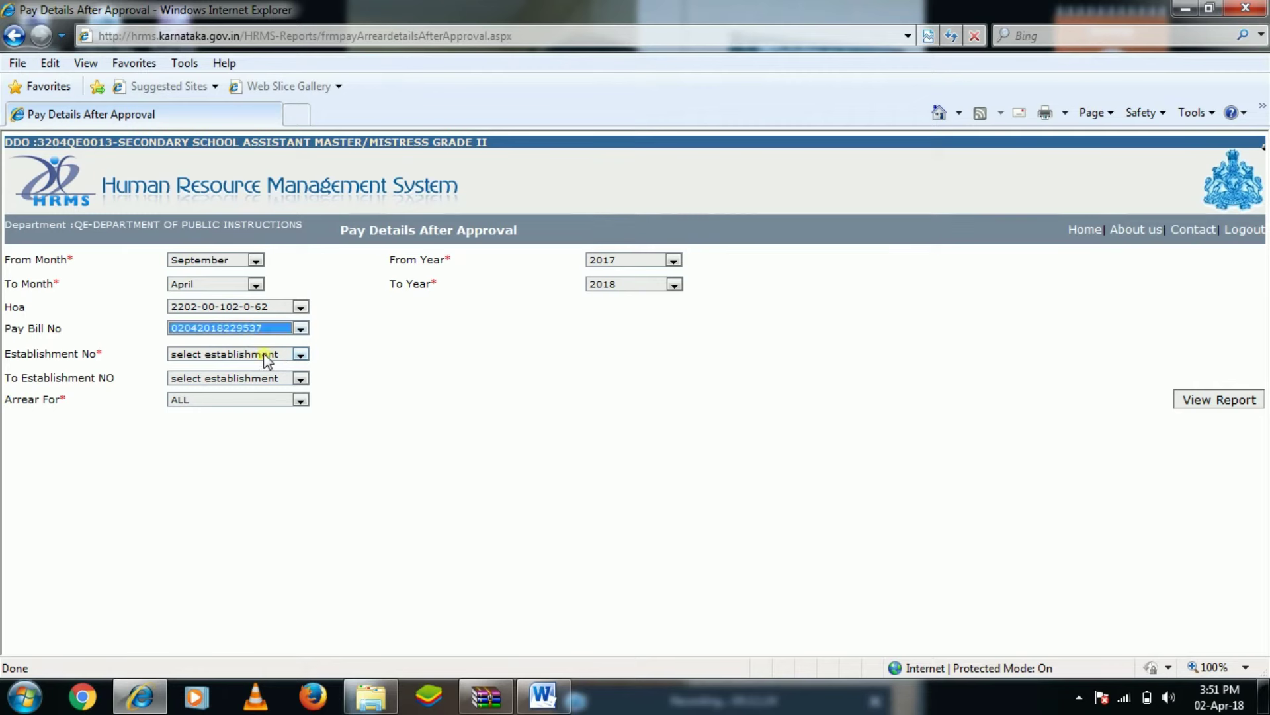
Set establishment 2 to 2, keep arrear type ALL, and view the report.
left_click(228, 356)
left_click(236, 378)
left_click(238, 379)
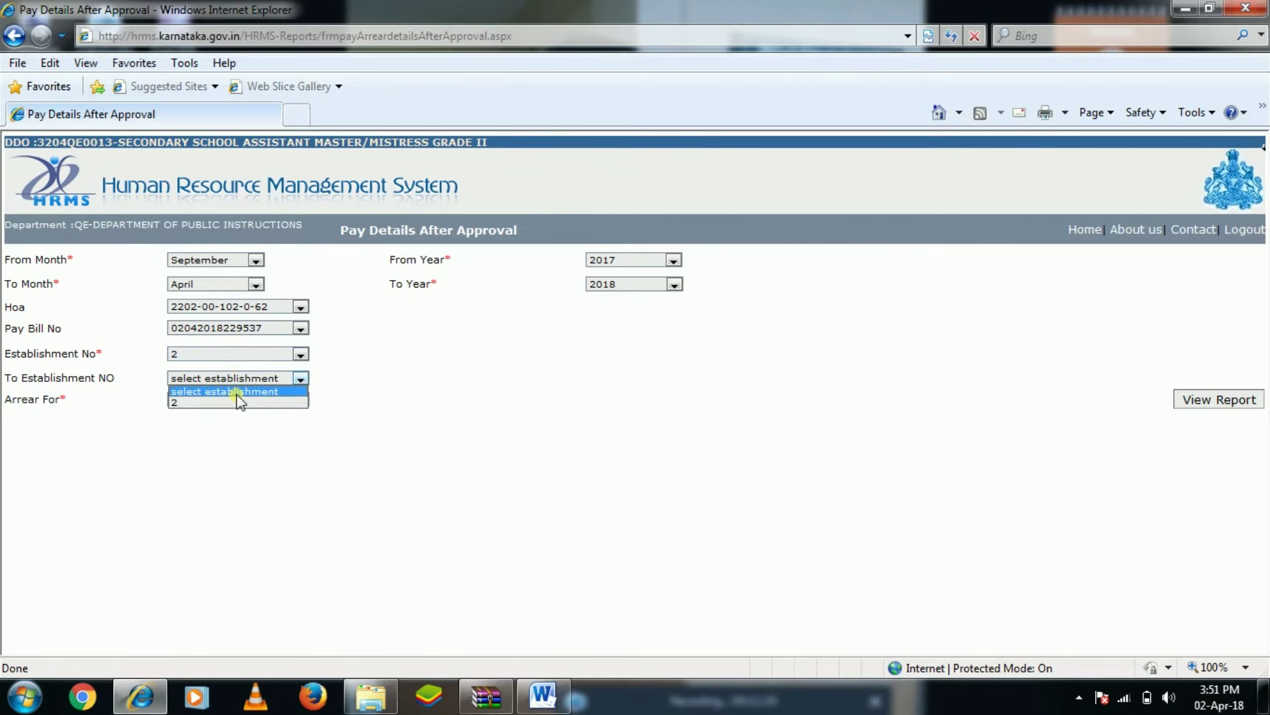
left_click(236, 401)
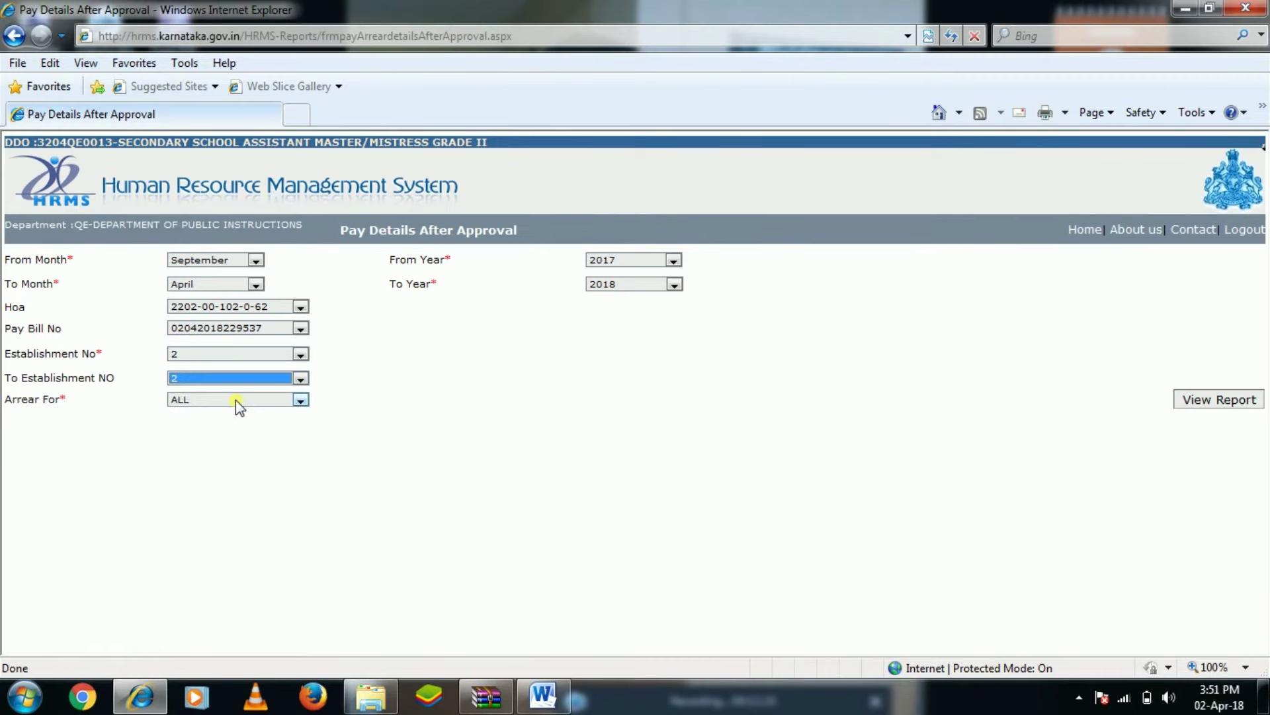
left_click(236, 400)
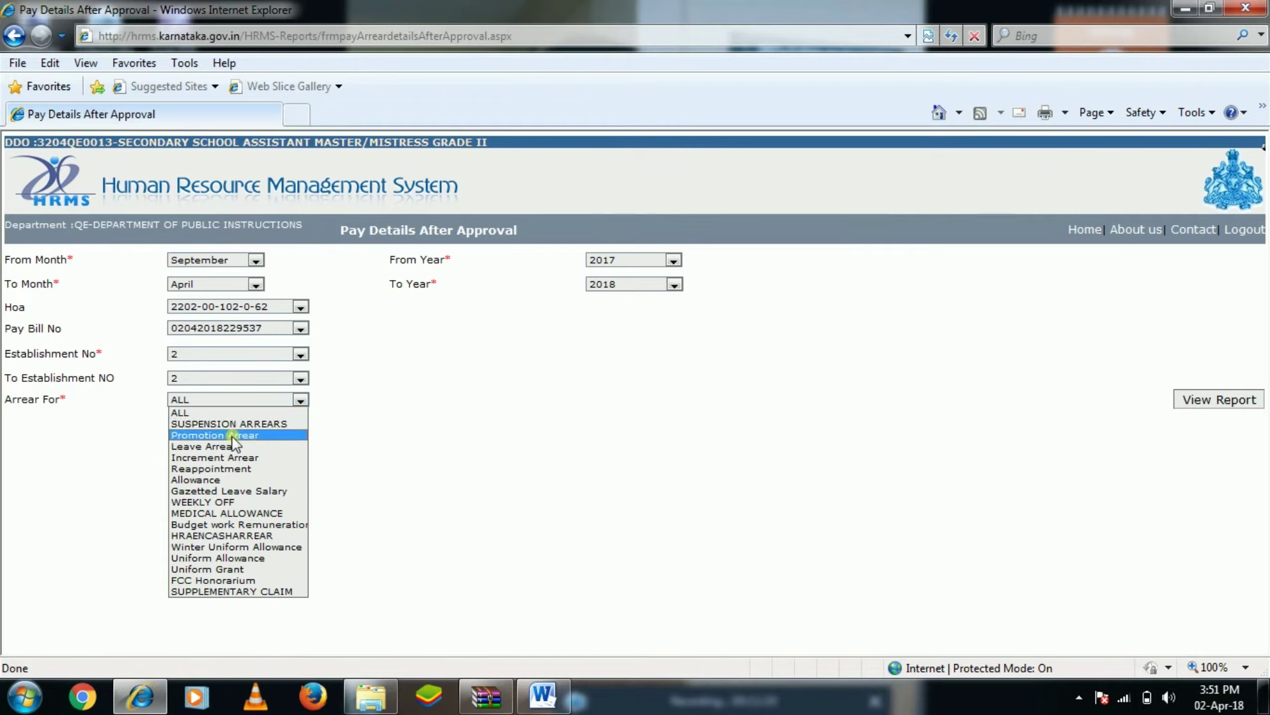
left_click(579, 398)
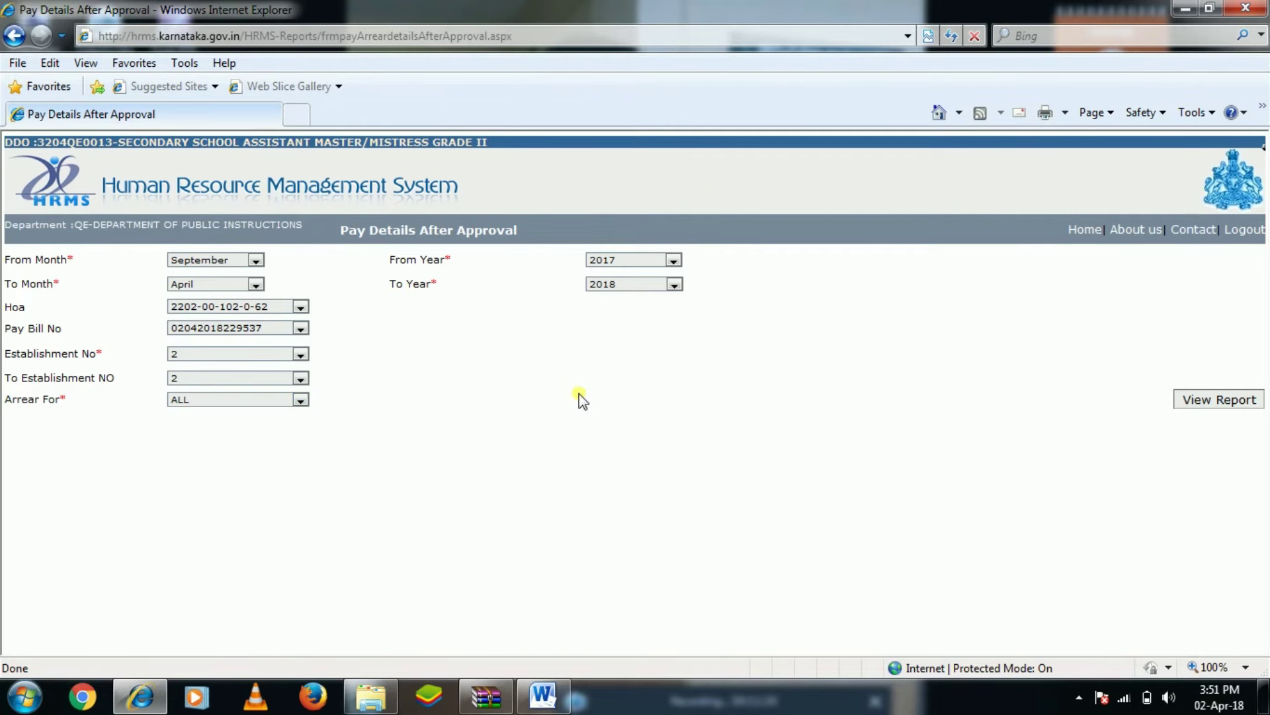
left_click(1230, 399)
scroll(867, 343, "down", 5)
Open Print Preview for the after-approval PayBill Details report.
scroll(867, 342, "up", 5)
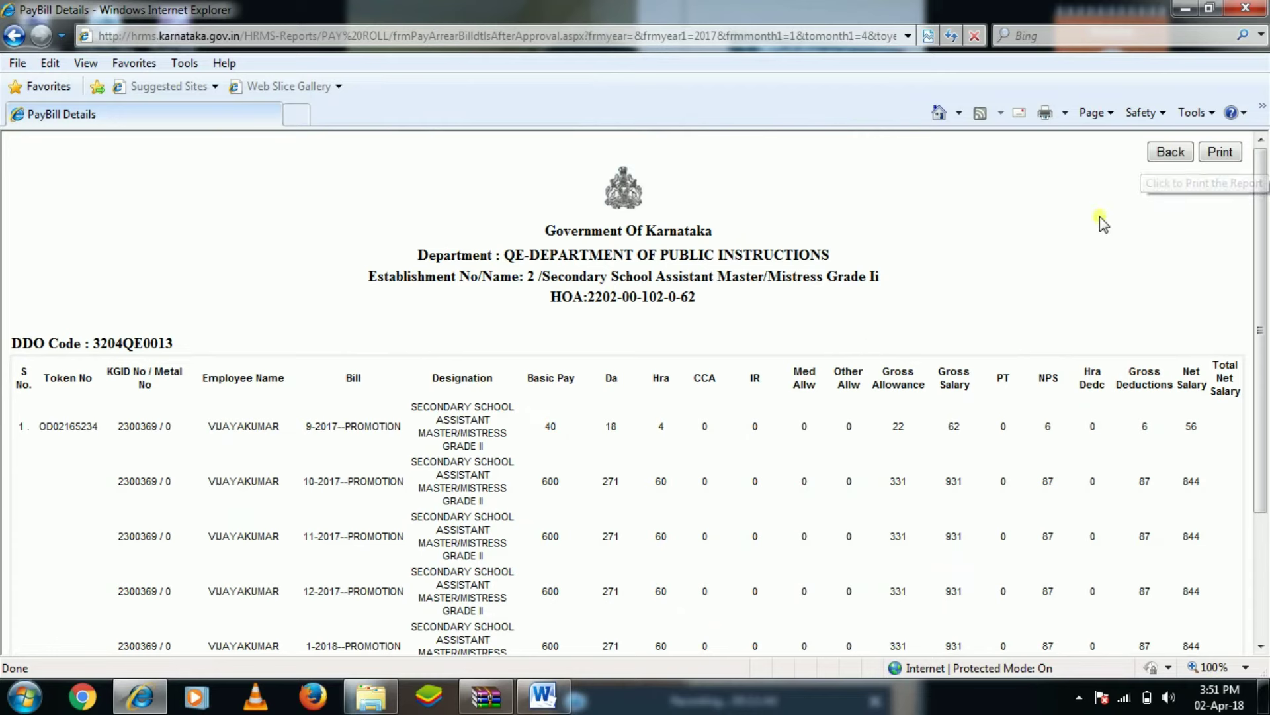
left_click(1065, 114)
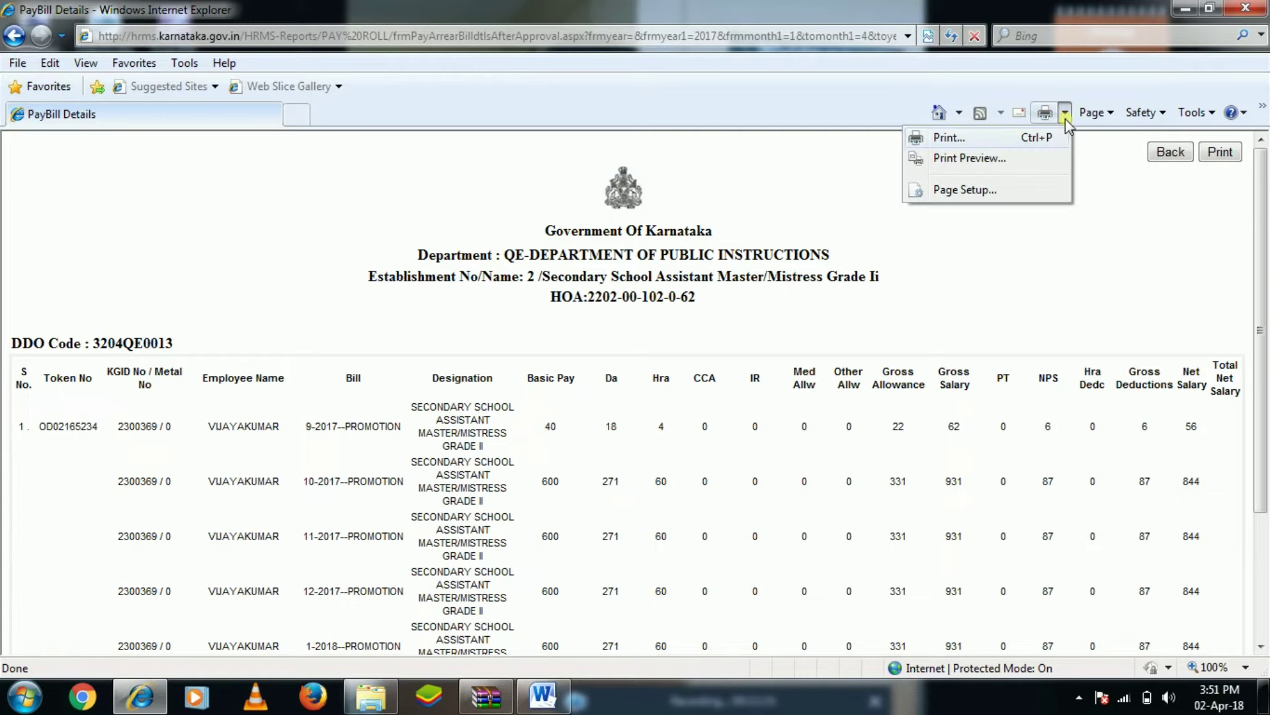
left_click(1003, 159)
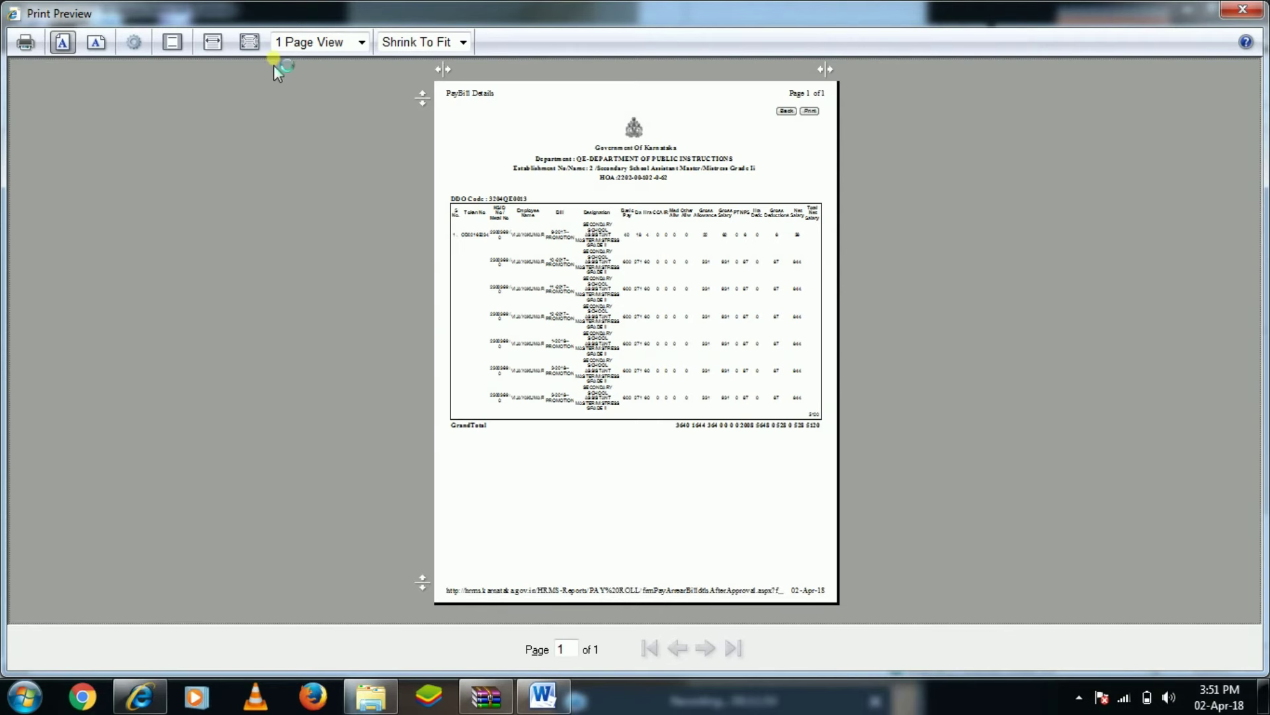
Switch the preview to landscape and scale it to 95% to fit one page.
left_click(95, 43)
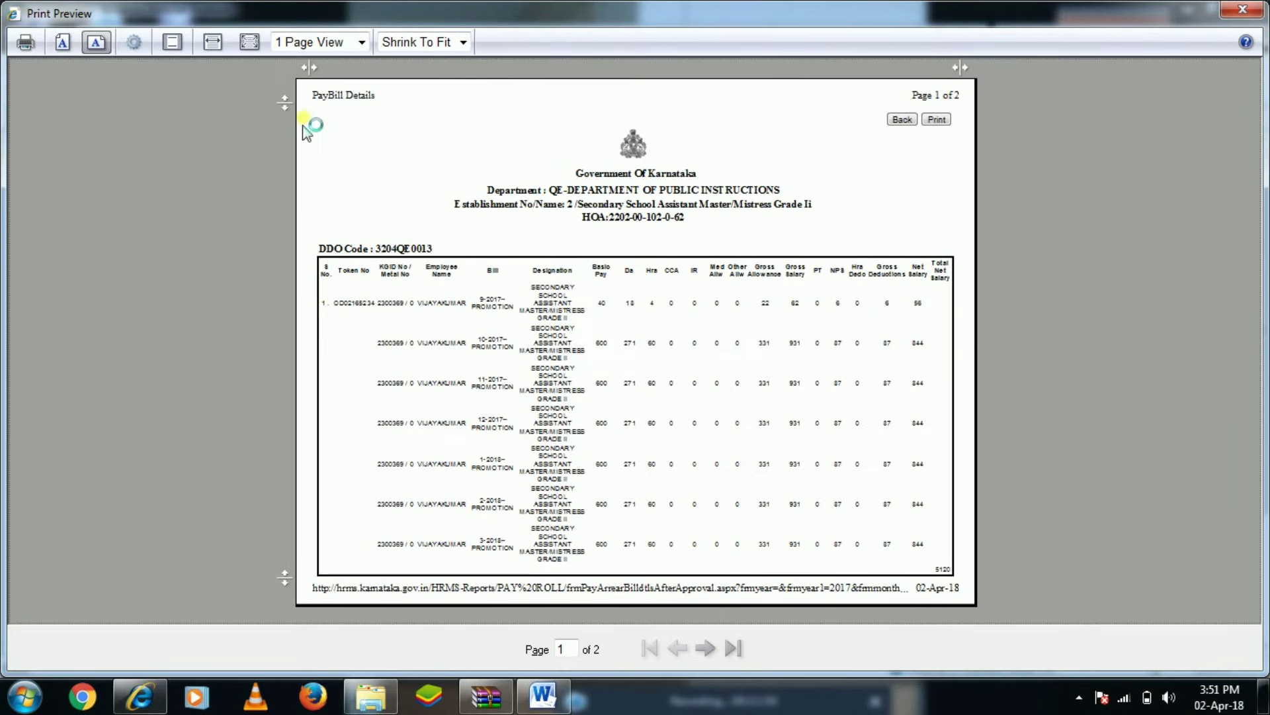
left_click(706, 648)
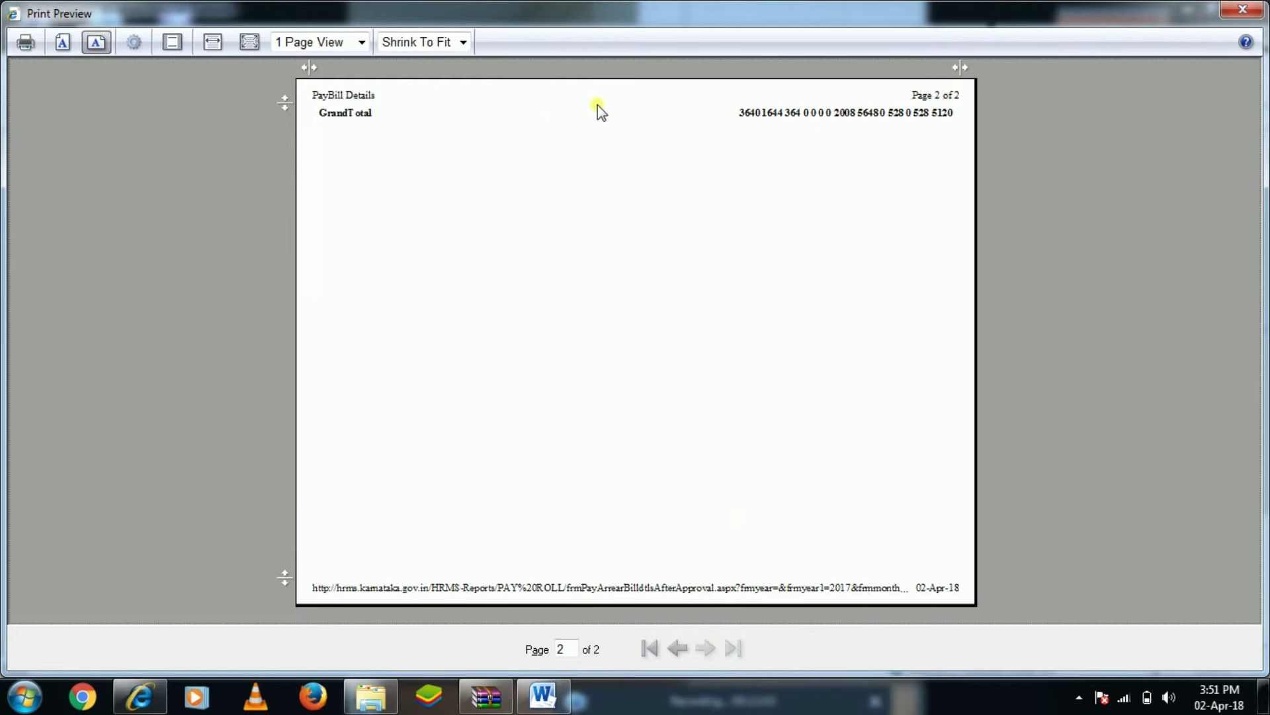
left_click(409, 48)
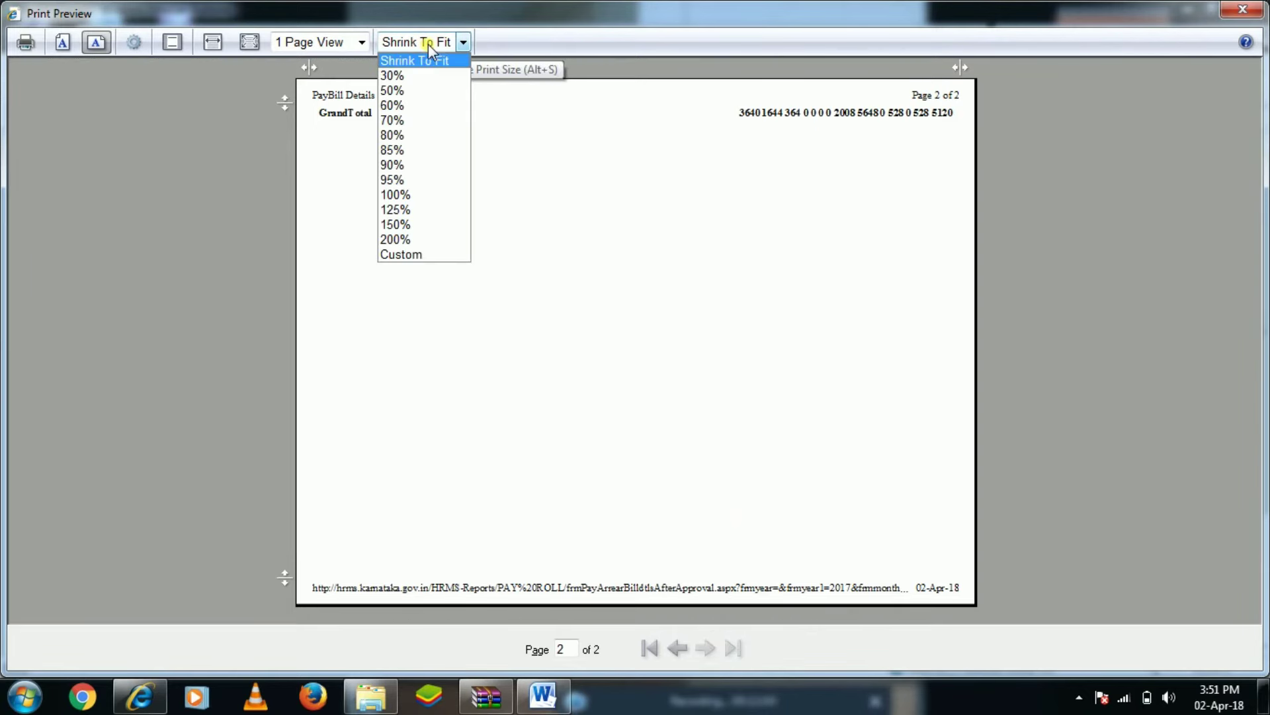
left_click(430, 180)
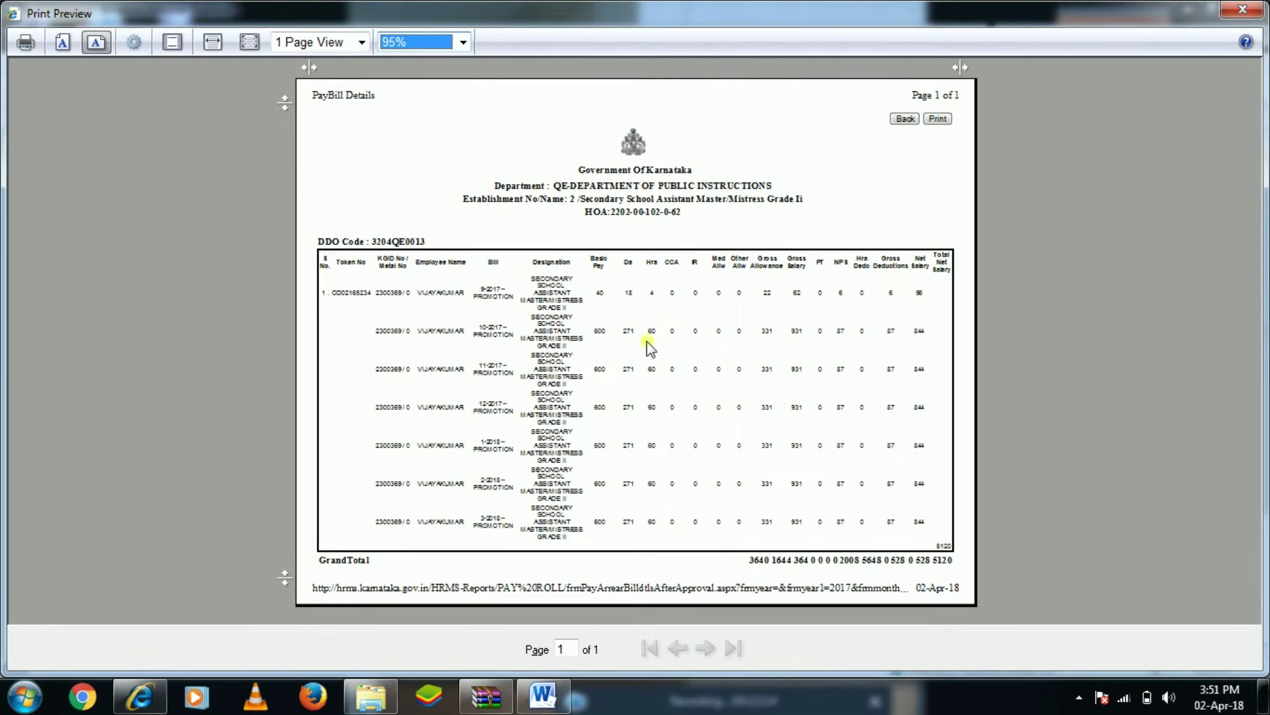
Print the PayBill Details report and go back to the report form.
left_click(25, 43)
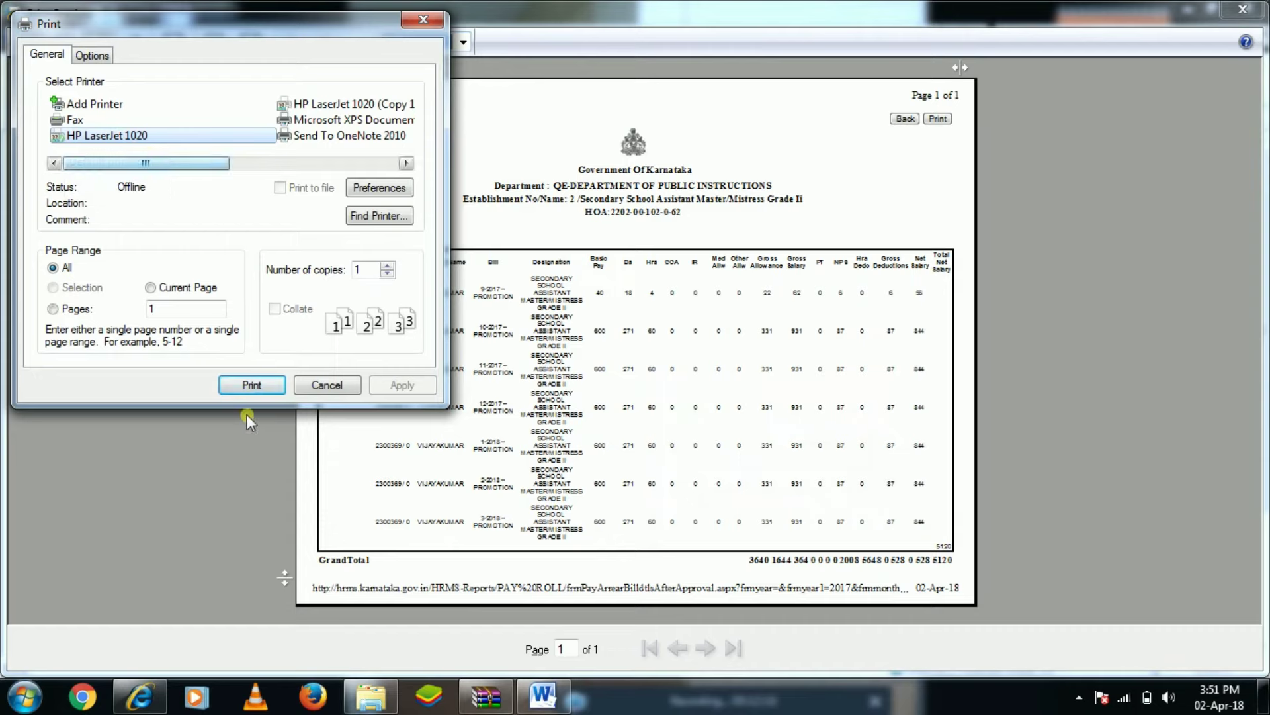
left_click(252, 385)
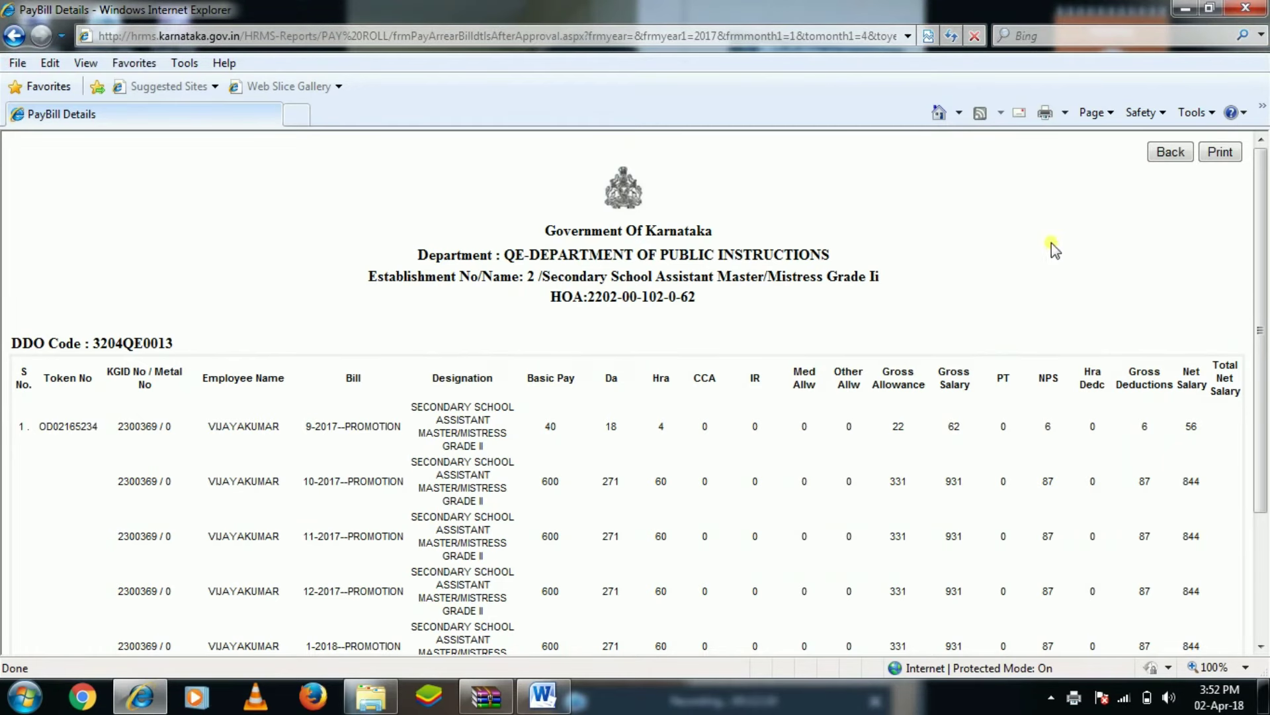
left_click(1170, 153)
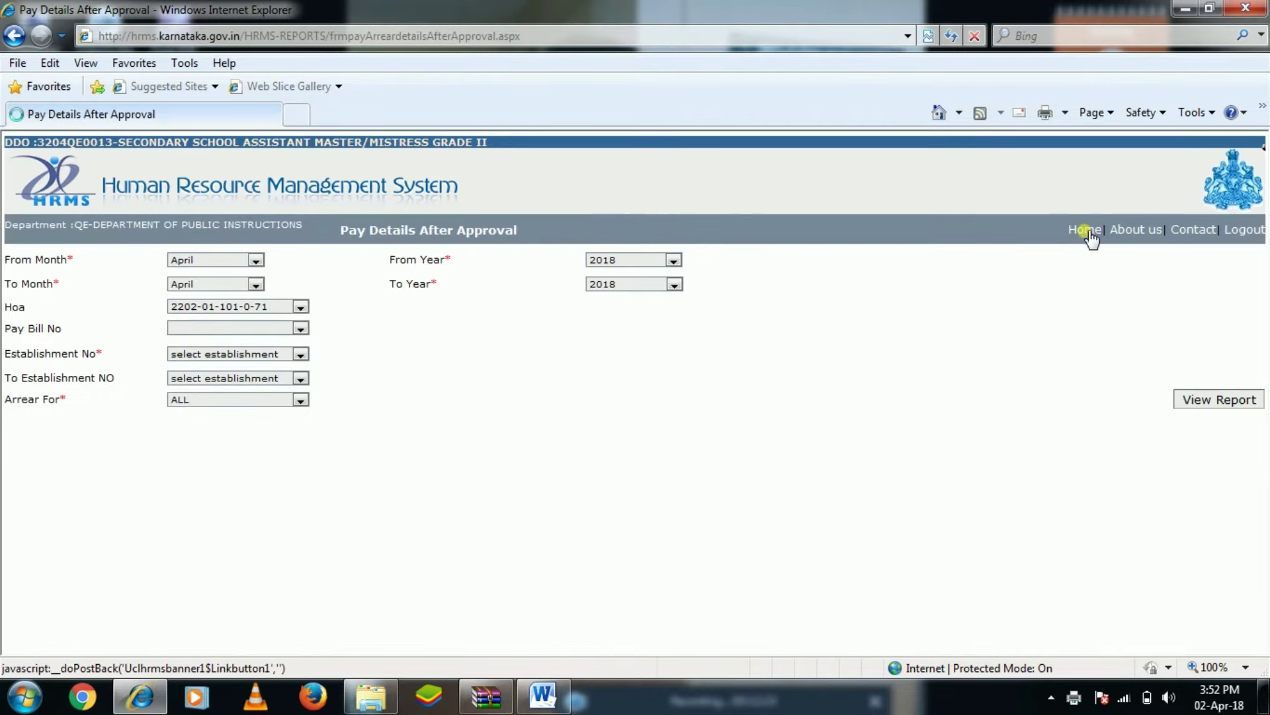
Go Home and open Arrears > Arrear Annexures > Arrears Bank Statement.
left_click(1084, 229)
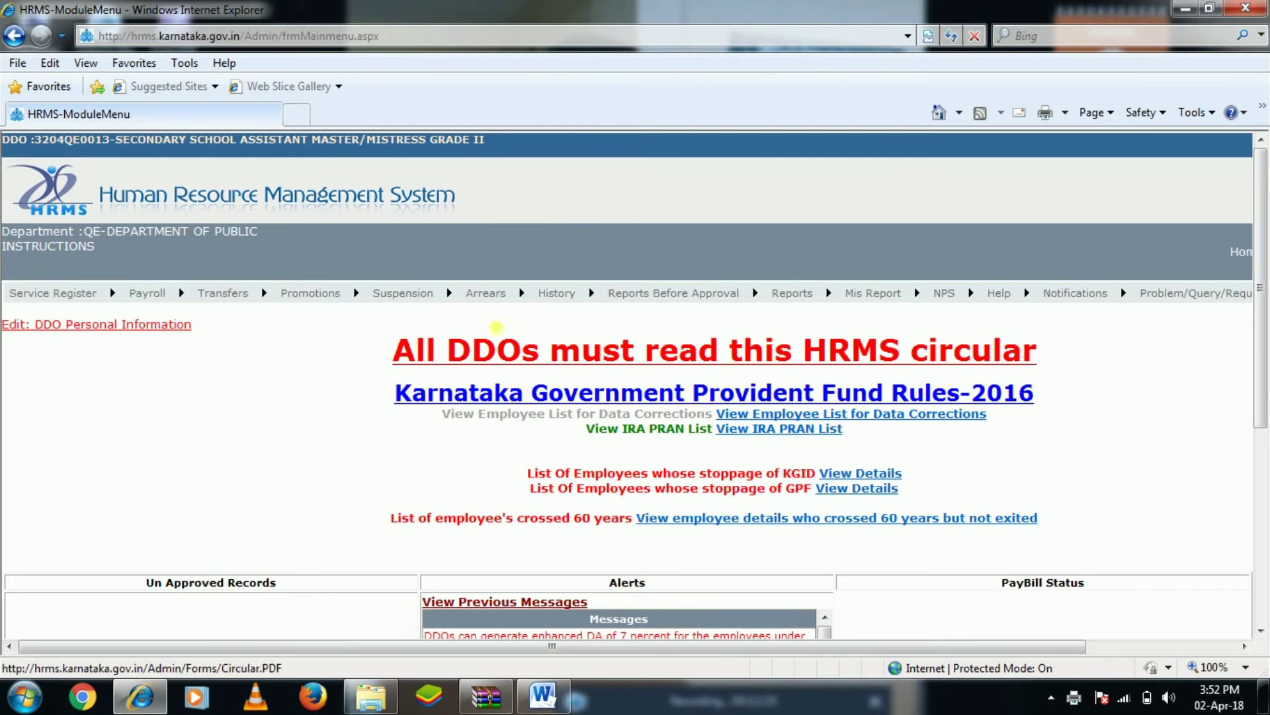
mouse_move(489, 304)
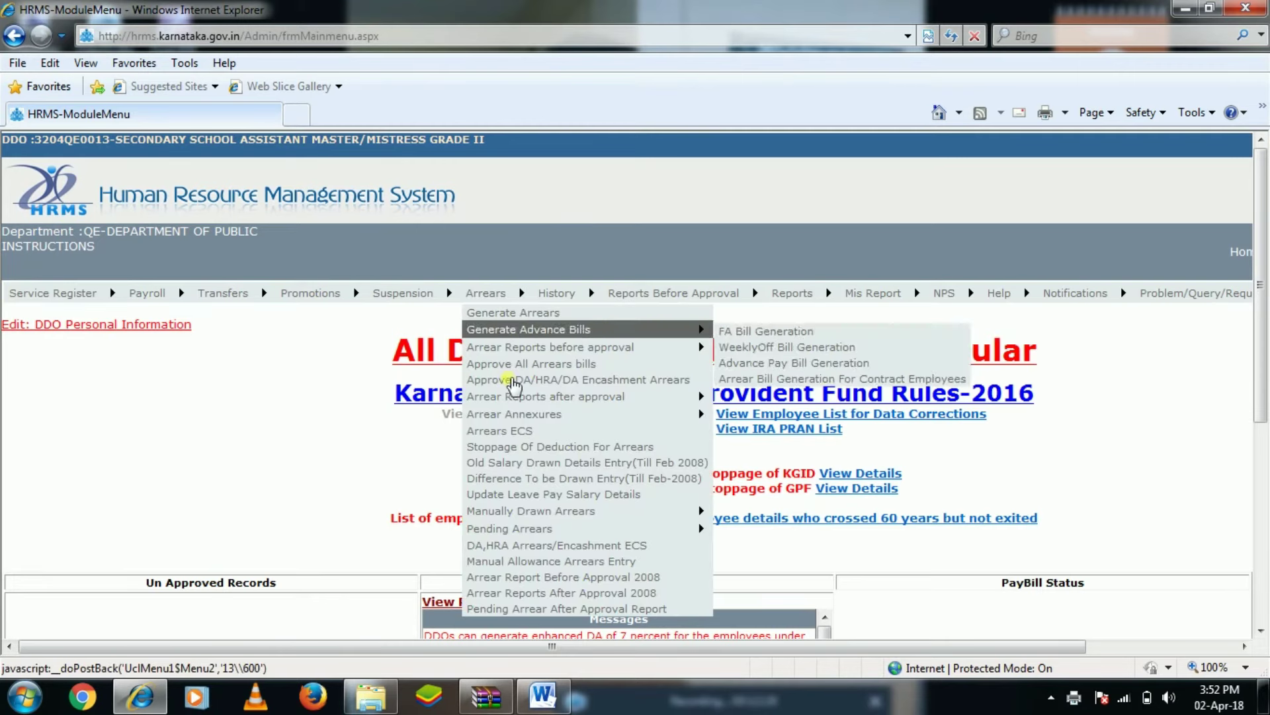
mouse_move(502, 415)
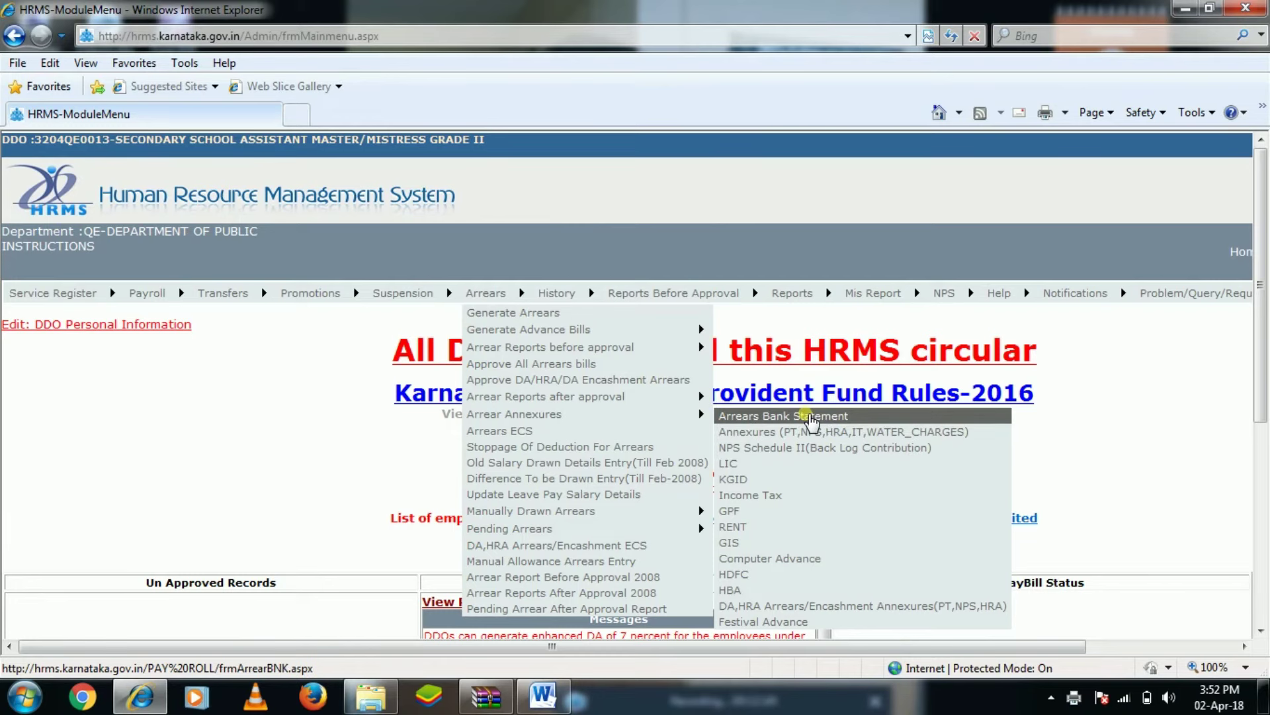
left_click(811, 416)
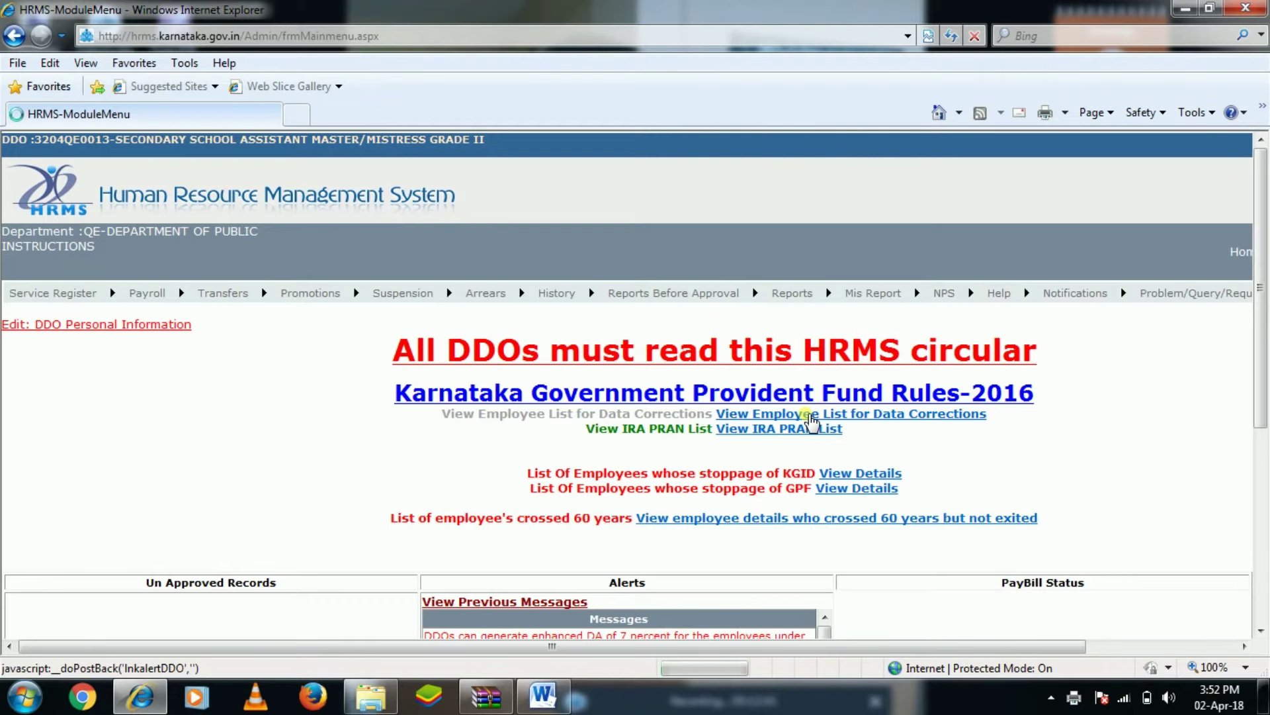
left_click(283, 291)
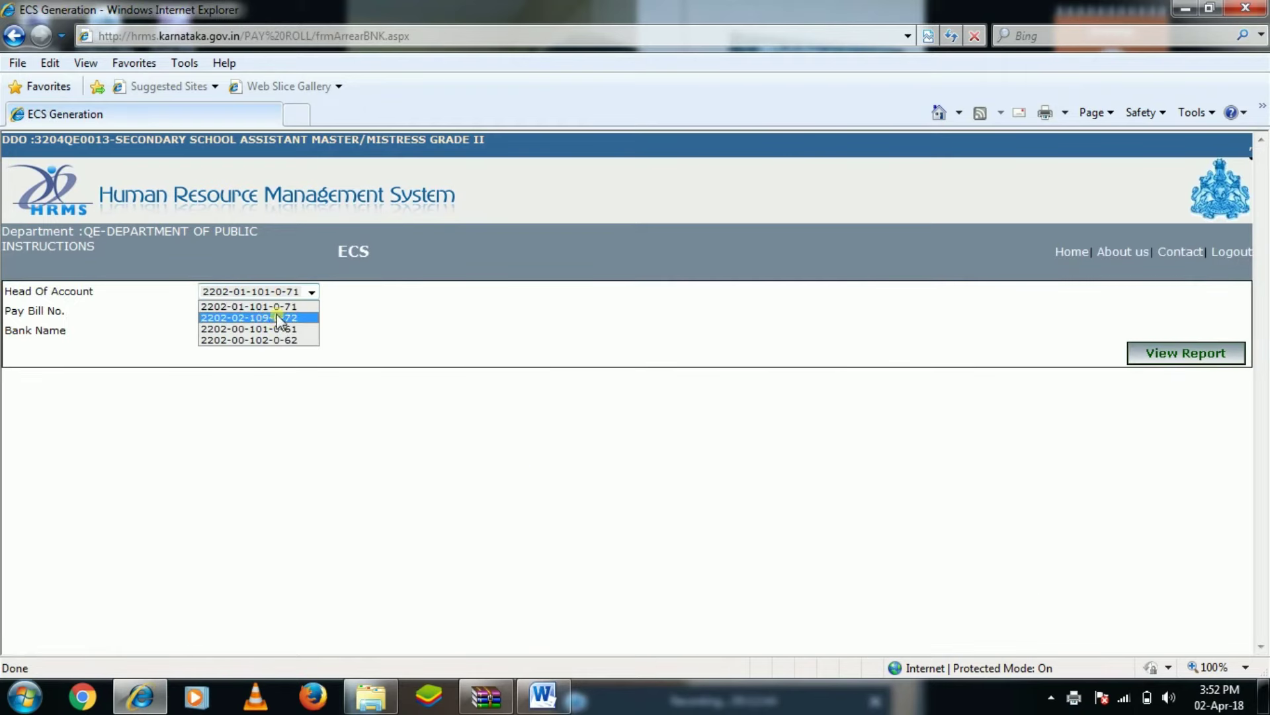
left_click(286, 341)
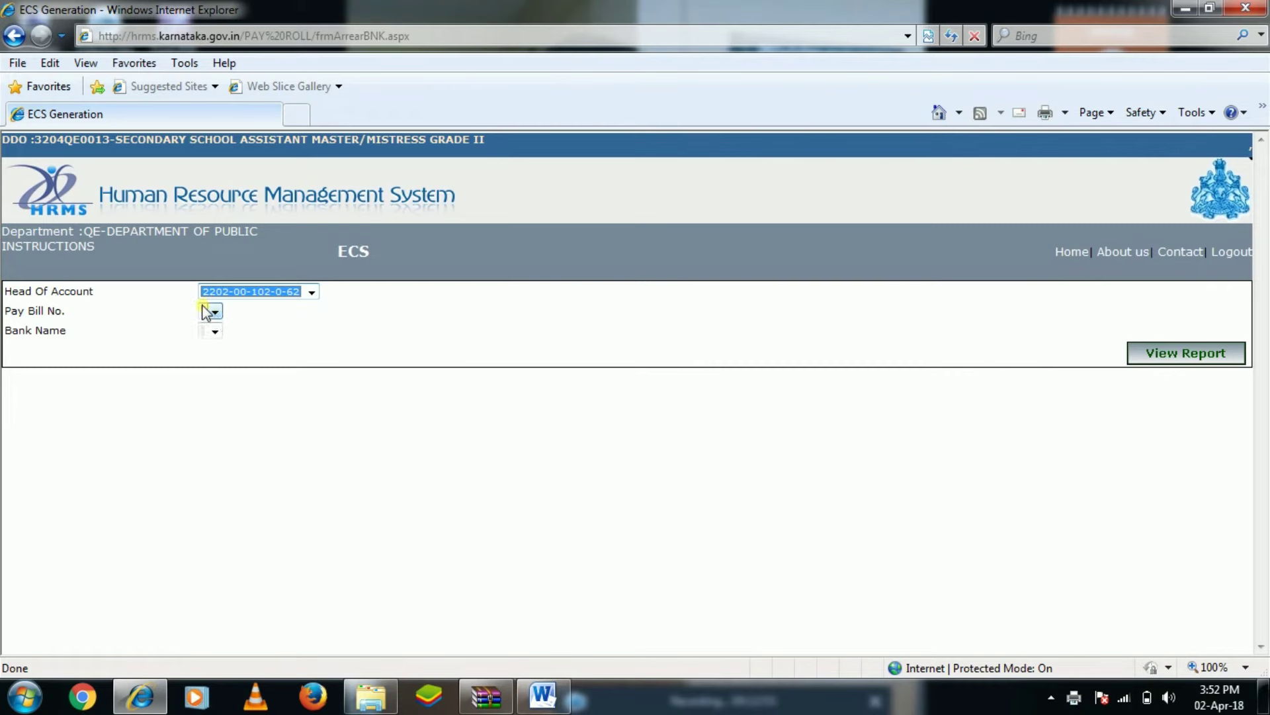
left_click(267, 292)
left_click(286, 339)
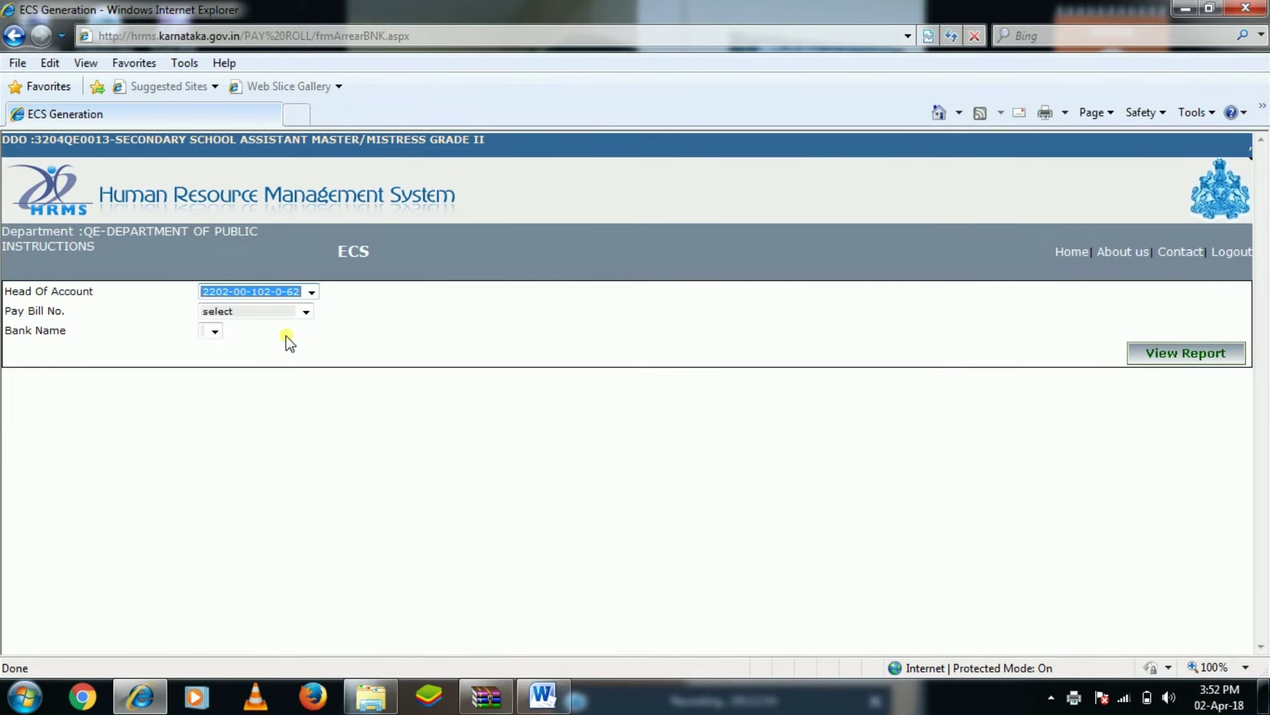
left_click(290, 312)
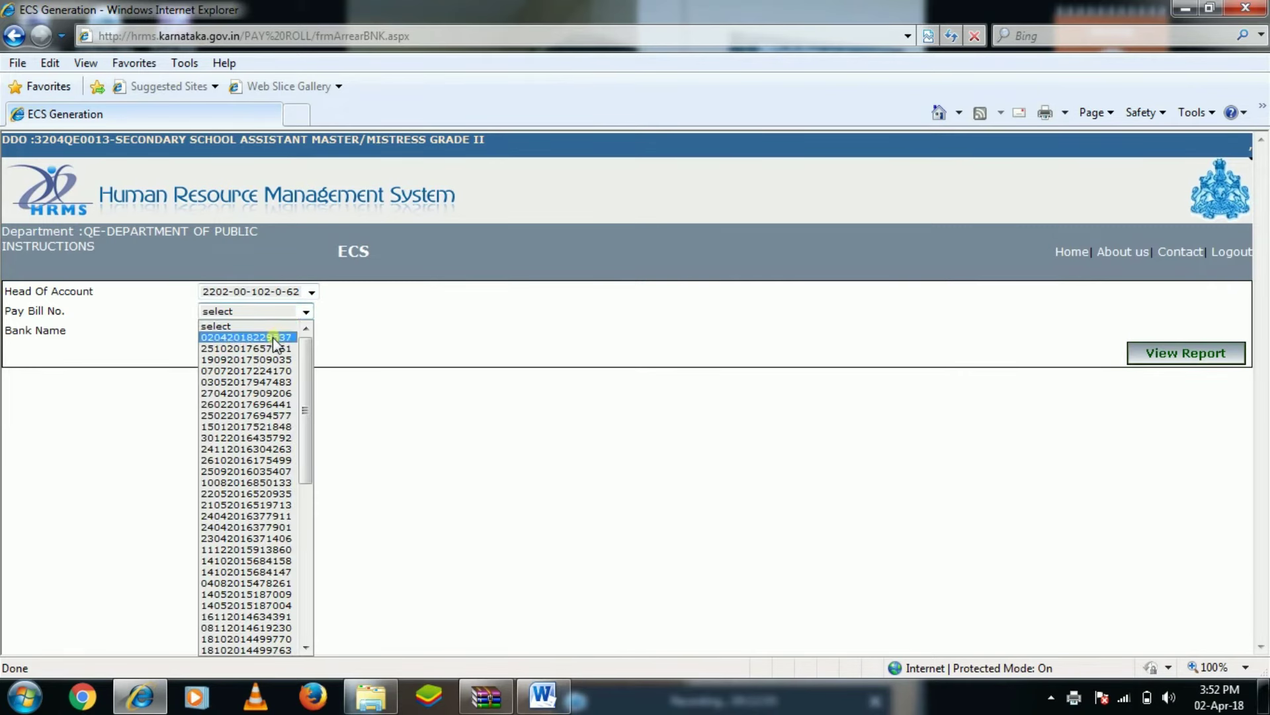
left_click(275, 337)
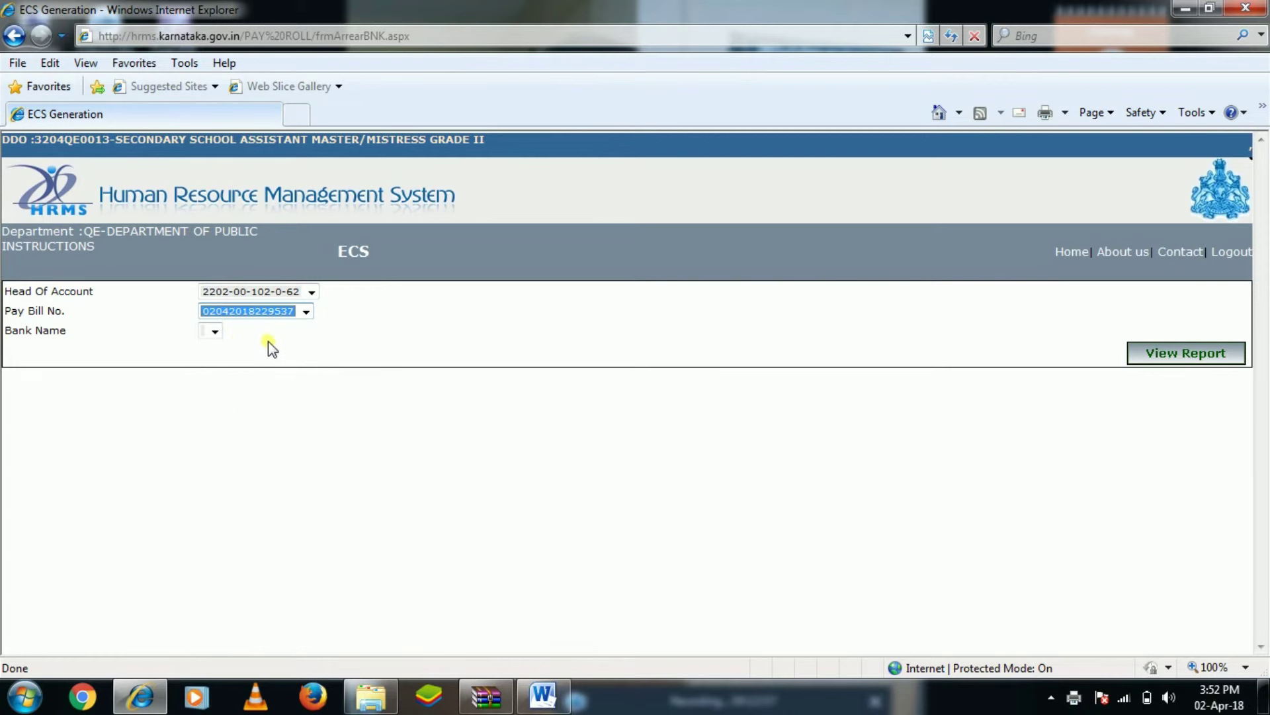
left_click(219, 331)
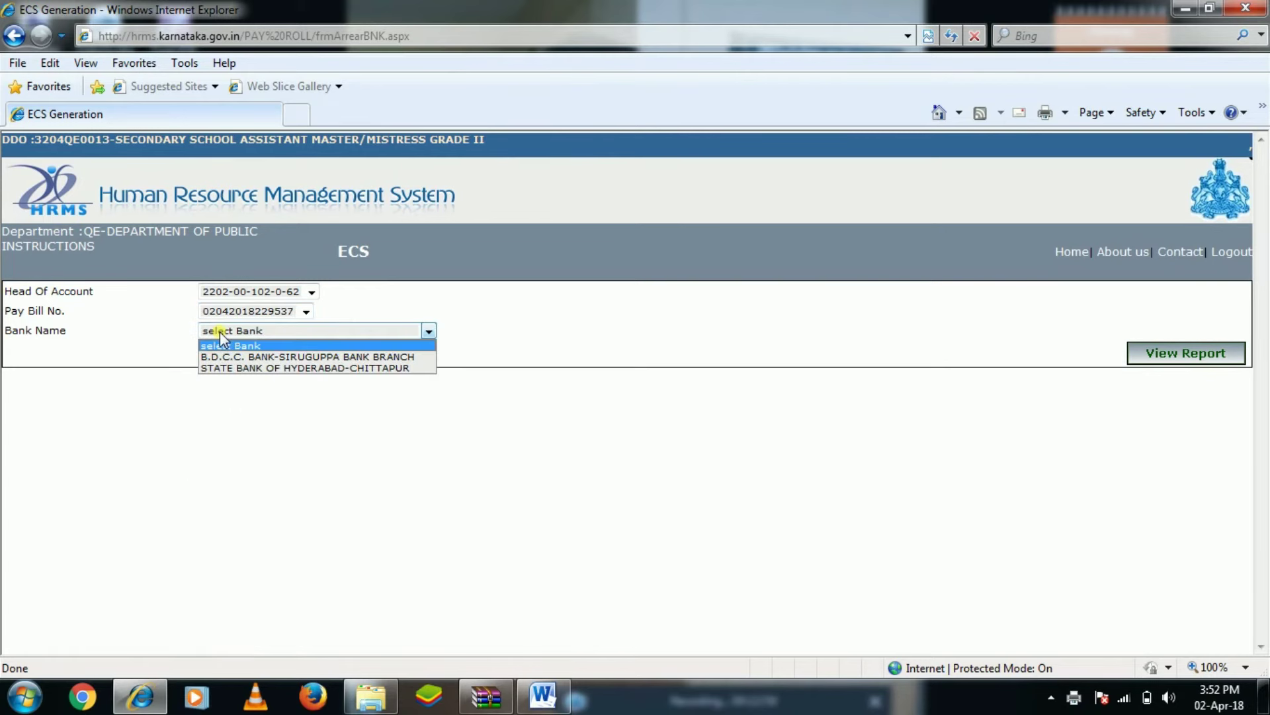
left_click(247, 367)
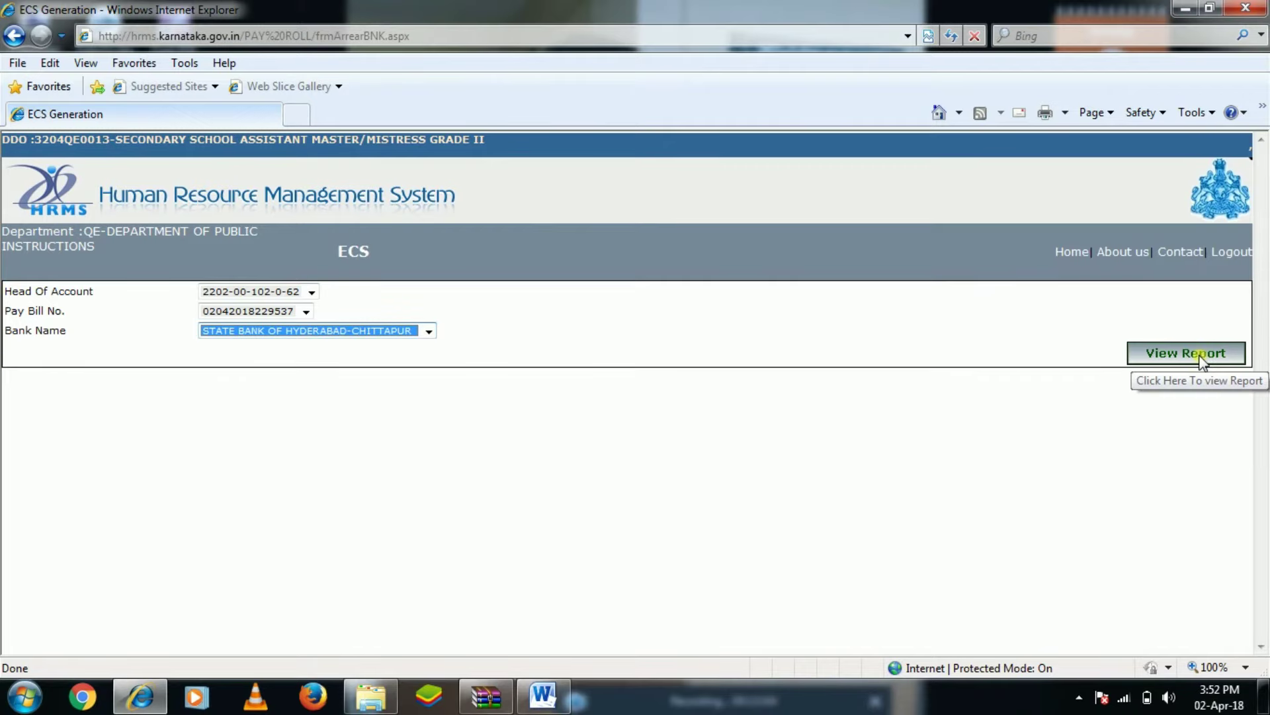
left_click(1201, 354)
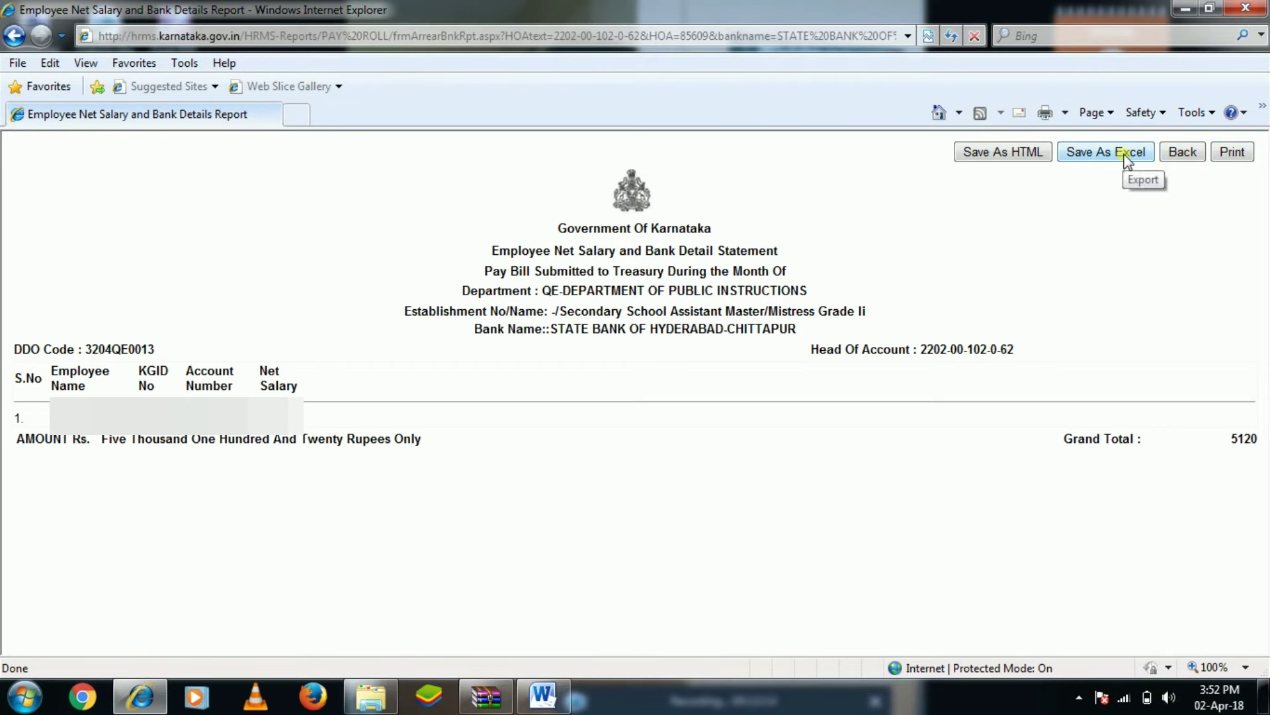
Print the bank detail statement (grand total 5120), accepting the landscape page-setup alert.
left_click(1234, 152)
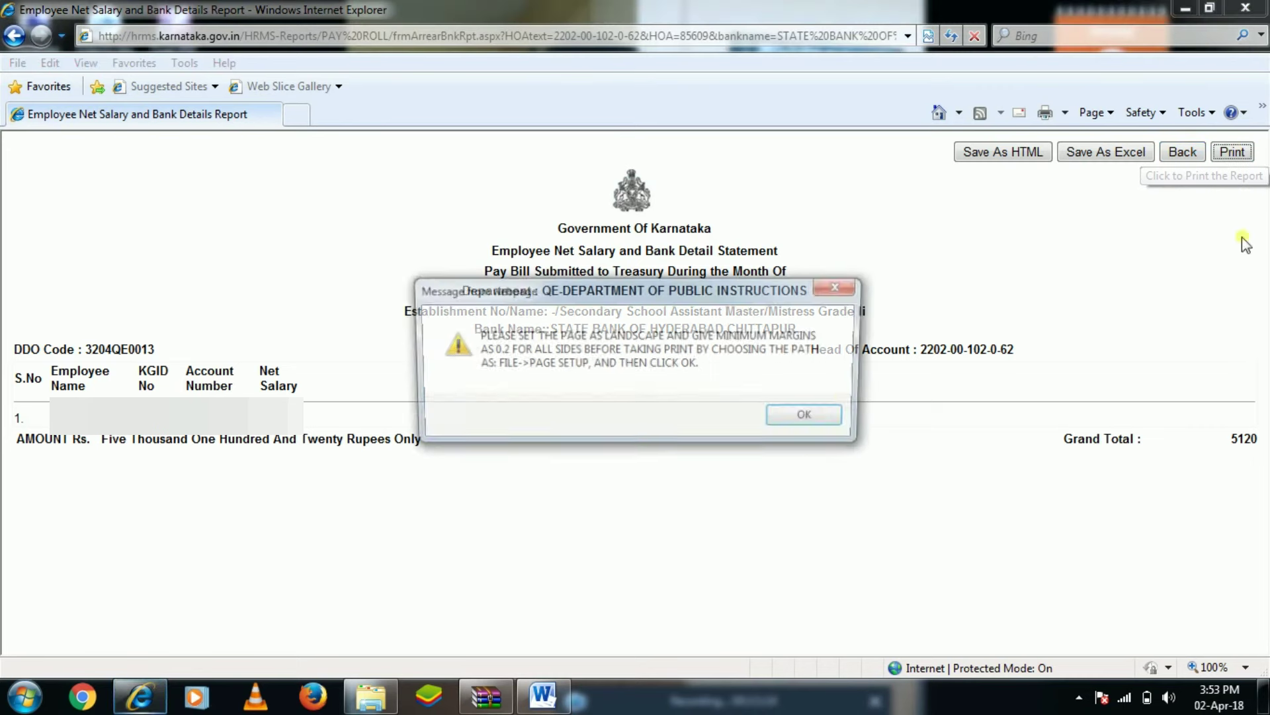
left_click(812, 418)
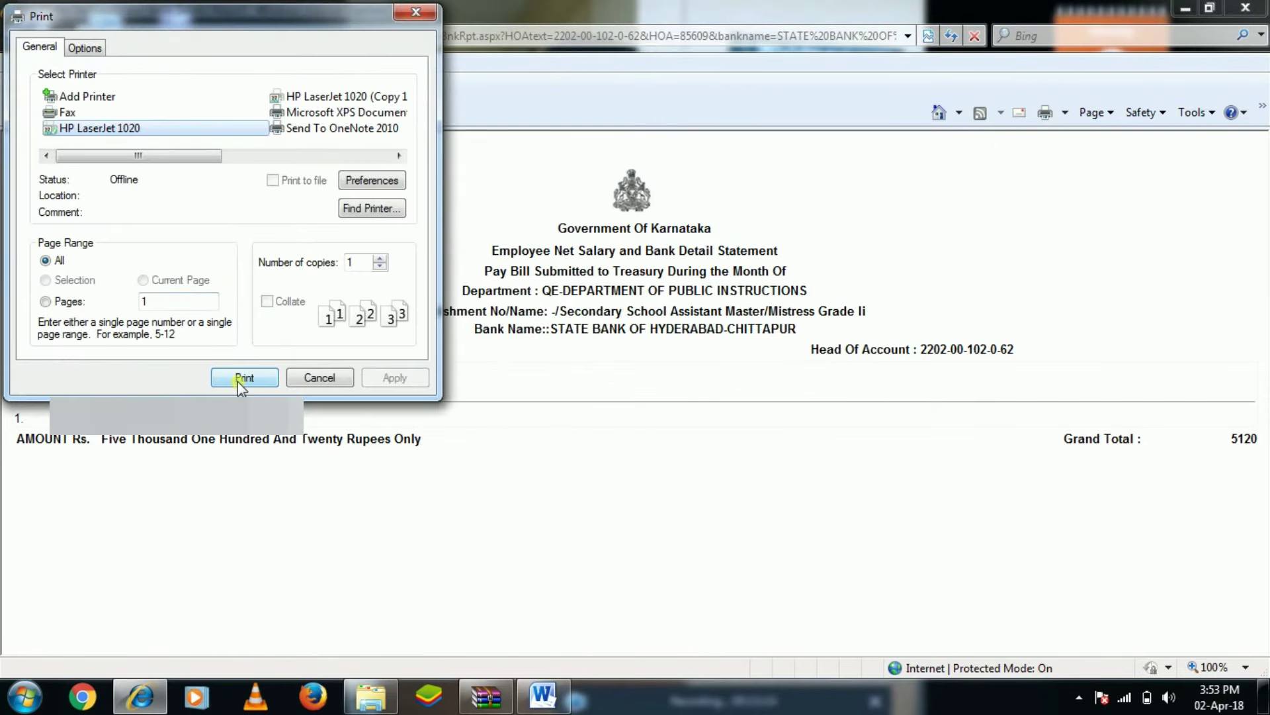
left_click(237, 381)
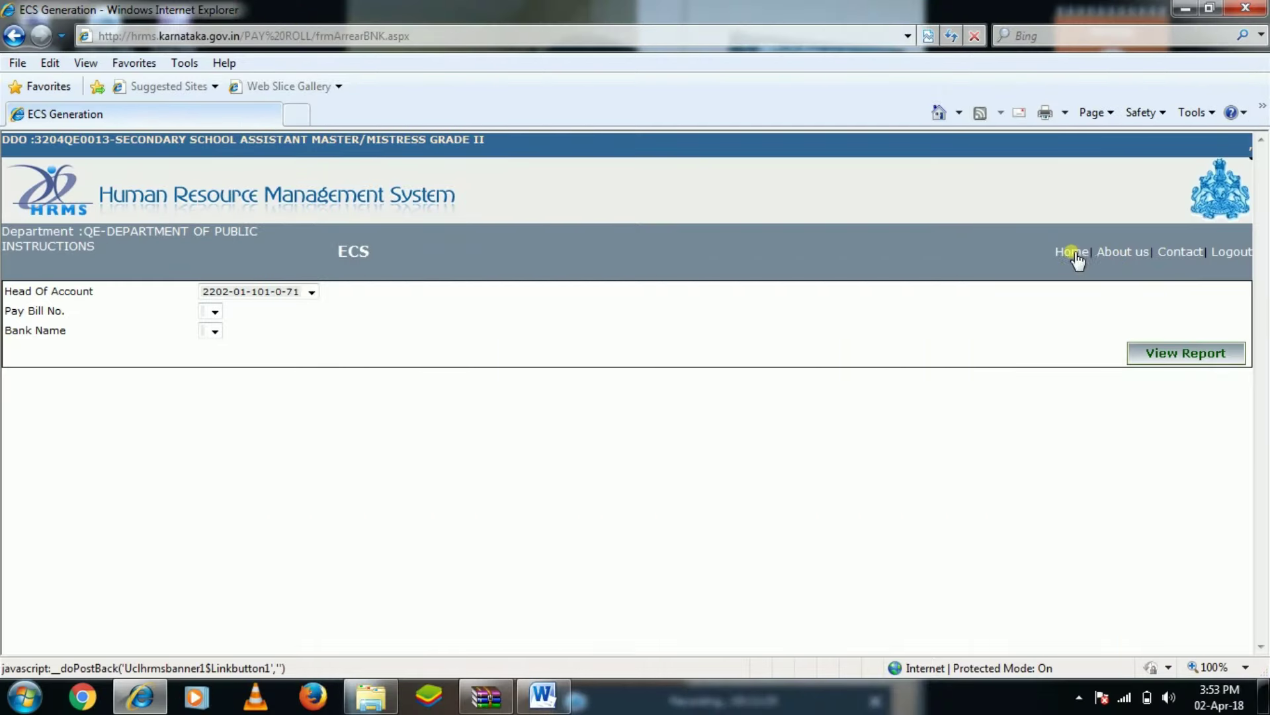
Return home and open Arrear Annexures > Annexures (PT,NPS,HRA,IT,WATER_CHARGES).
key("BackSpace")
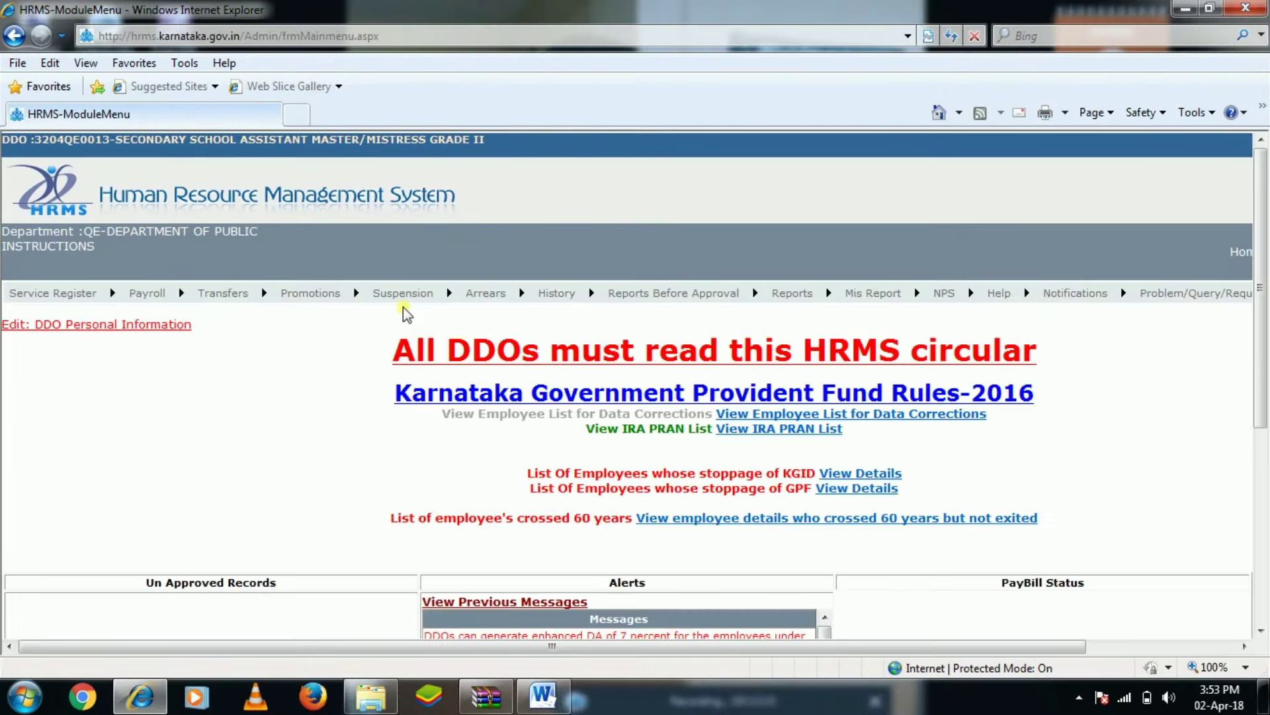
mouse_move(491, 303)
mouse_move(525, 417)
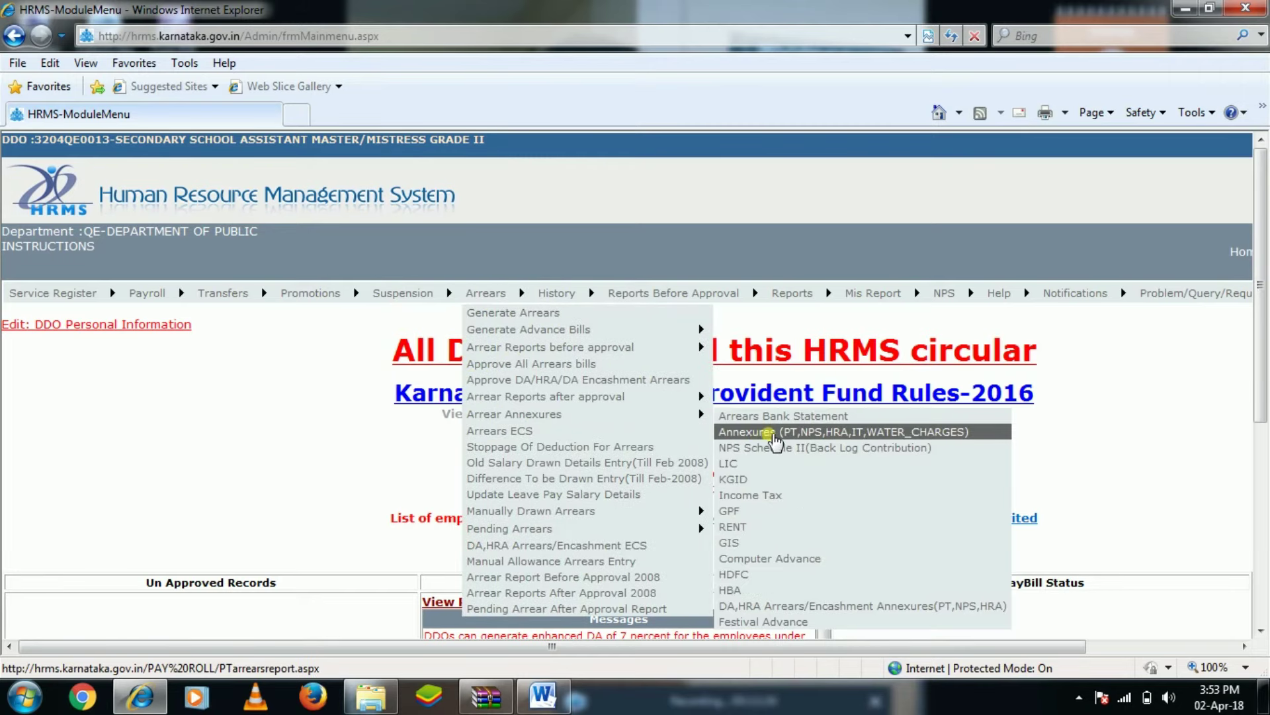
left_click(783, 433)
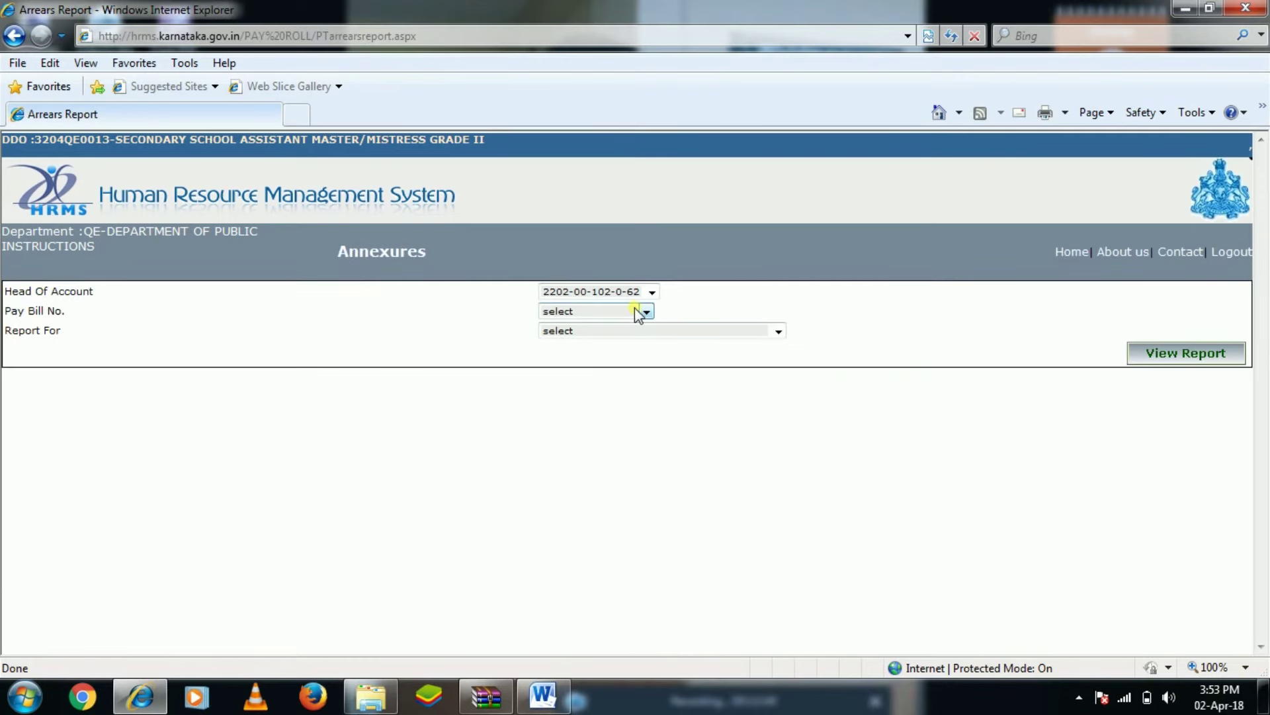
left_click(618, 312)
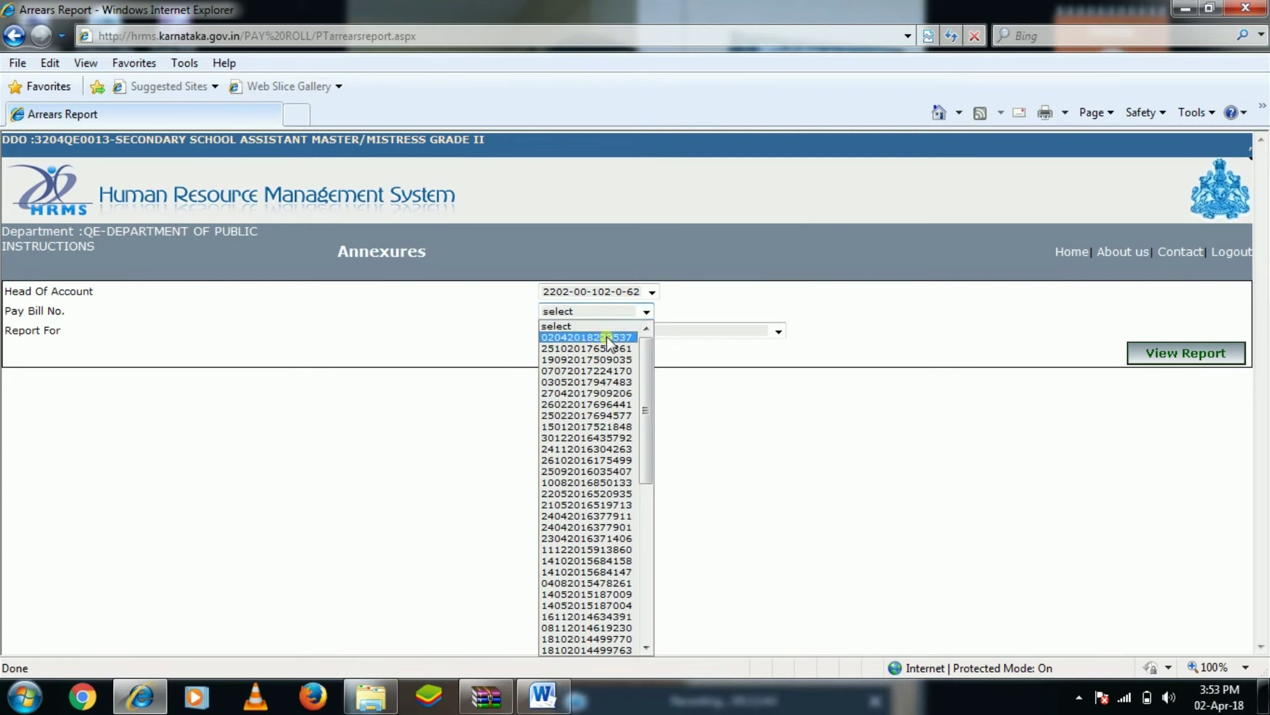
left_click(607, 337)
left_click(614, 332)
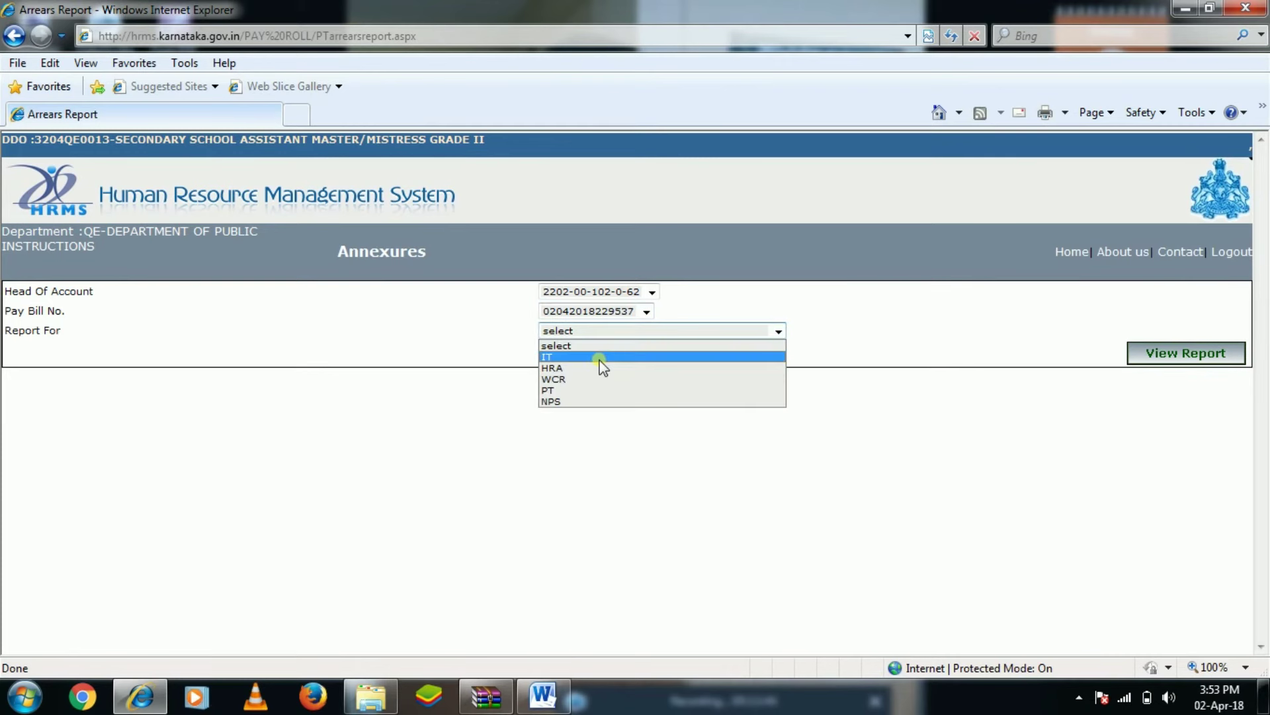
left_click(604, 401)
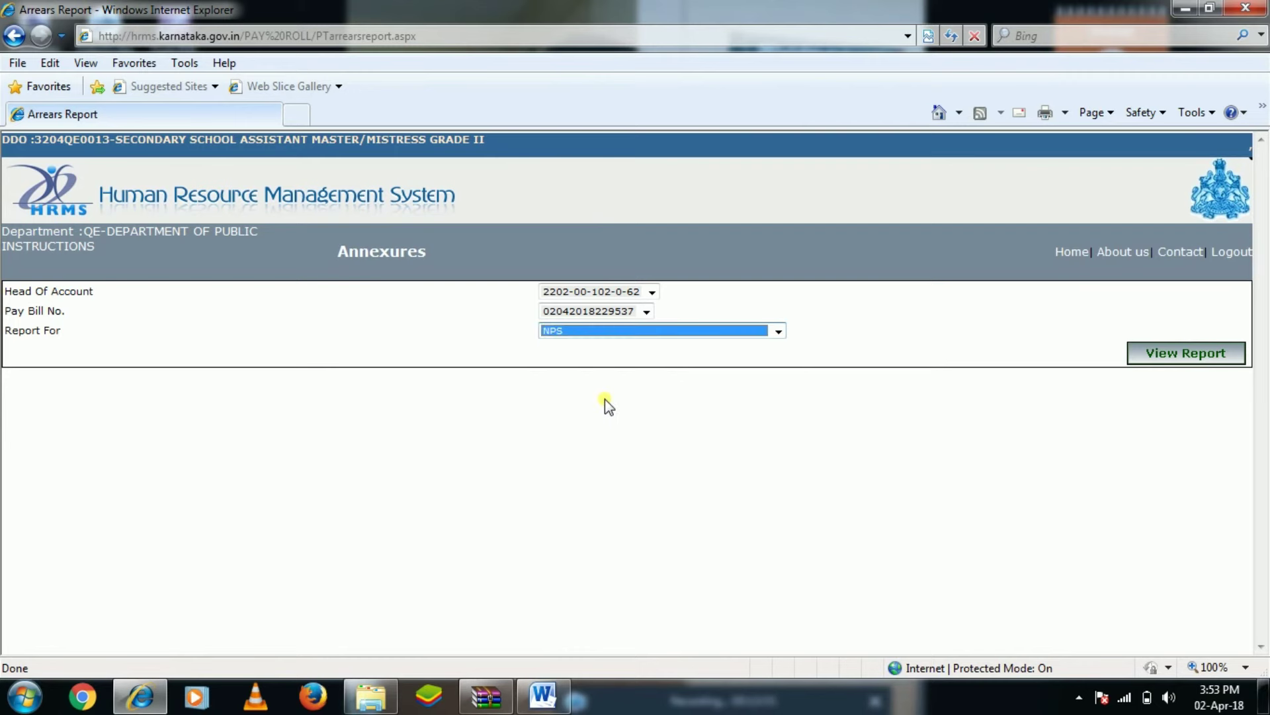
left_click(1192, 352)
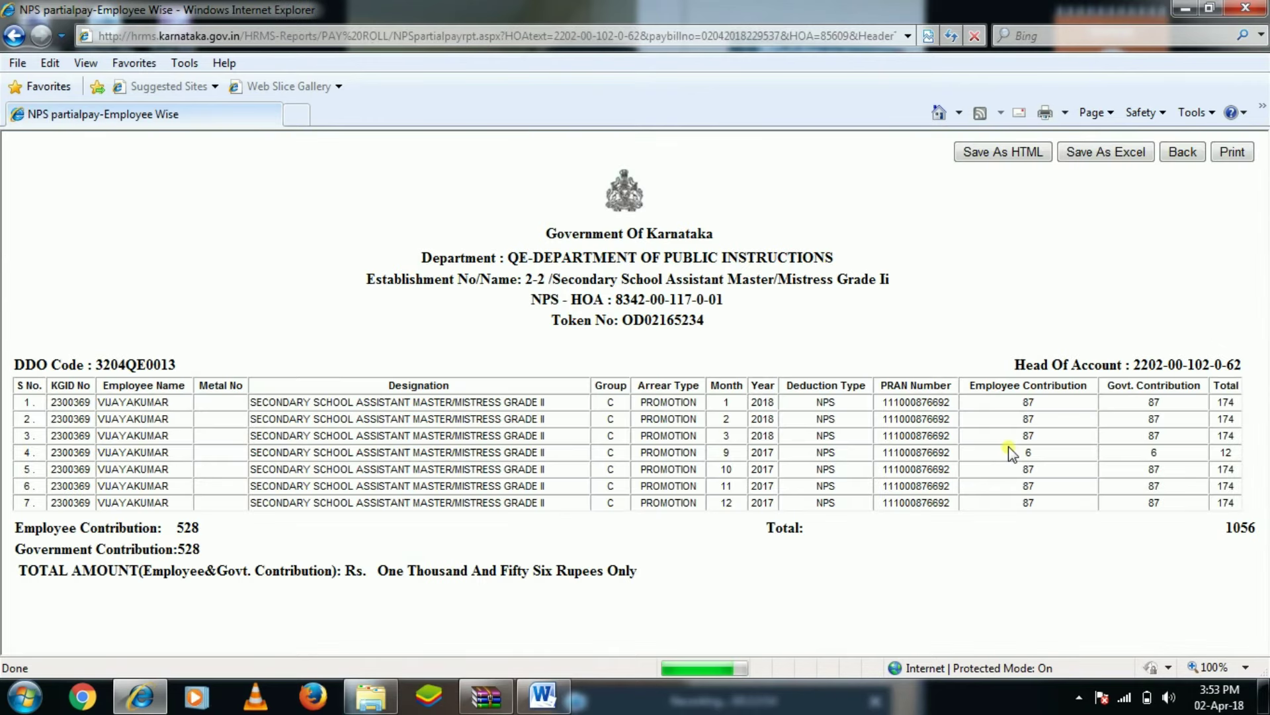
Print the NPS annexure totalling 1056 and go back to the main menu.
left_click(1235, 153)
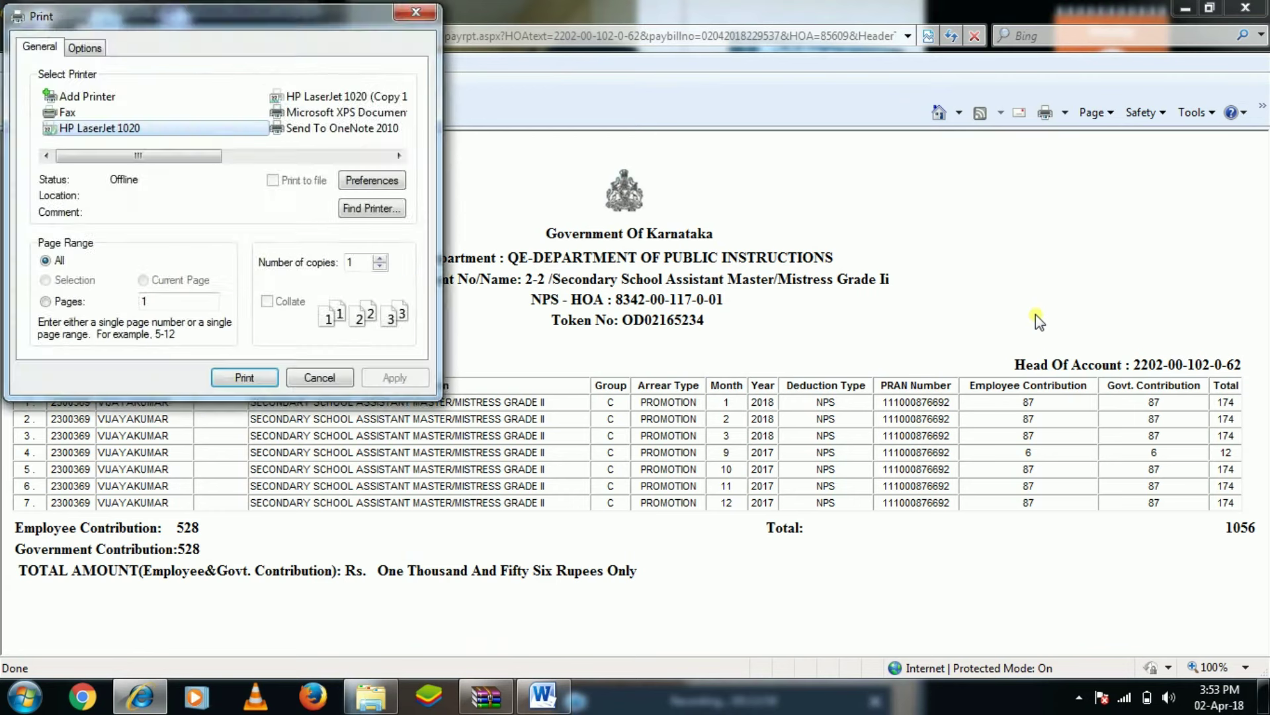
left_click(257, 379)
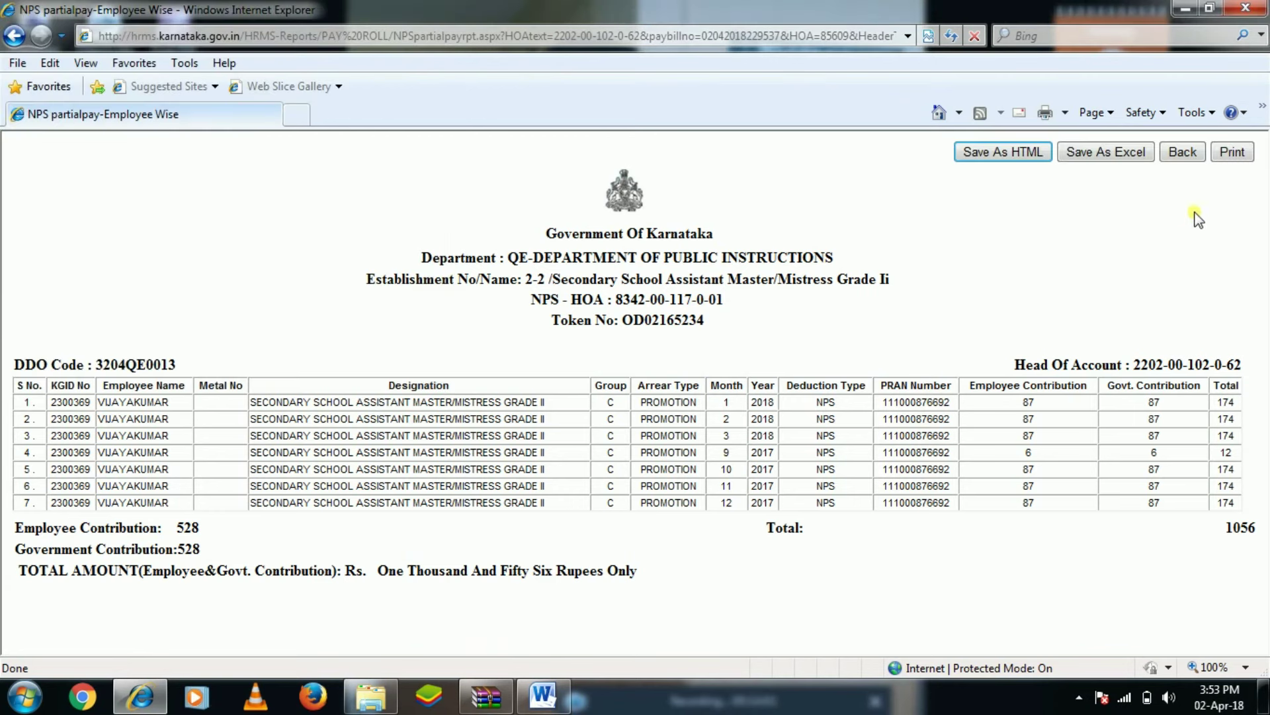
left_click(1183, 151)
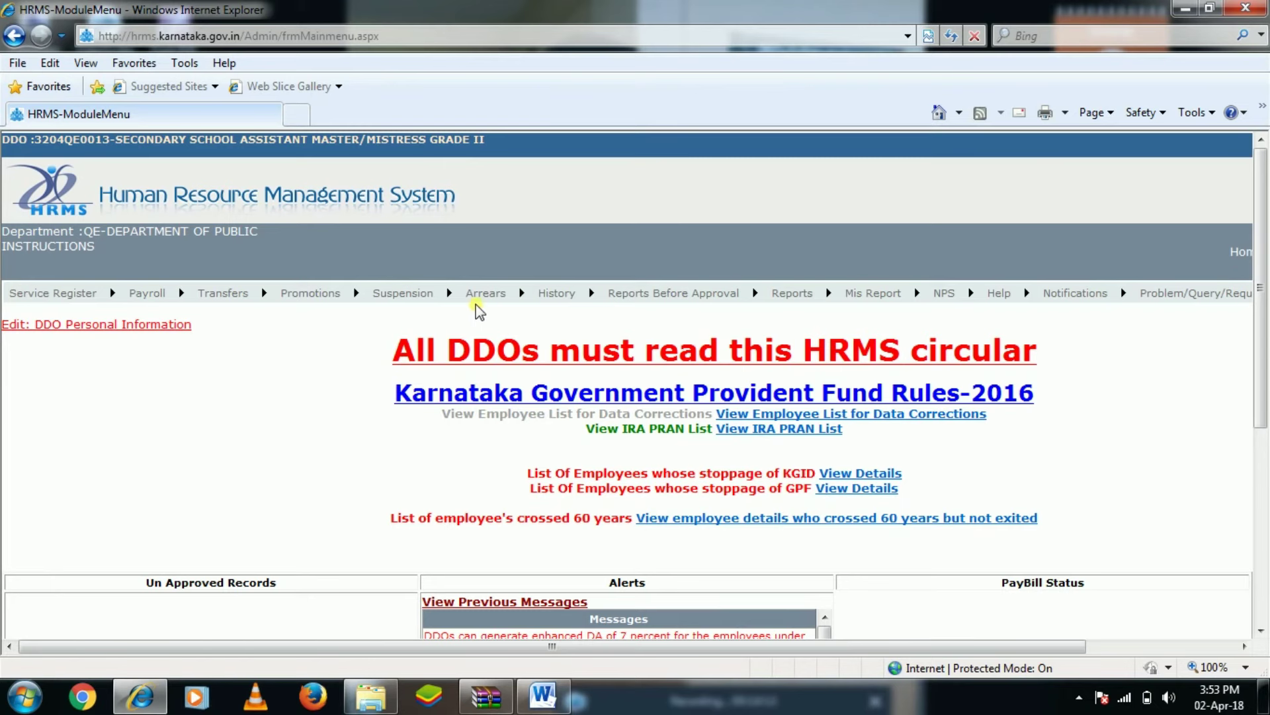
Go to Arrears ECS under the Arrears menu to reach the ECS generation page.
mouse_move(488, 301)
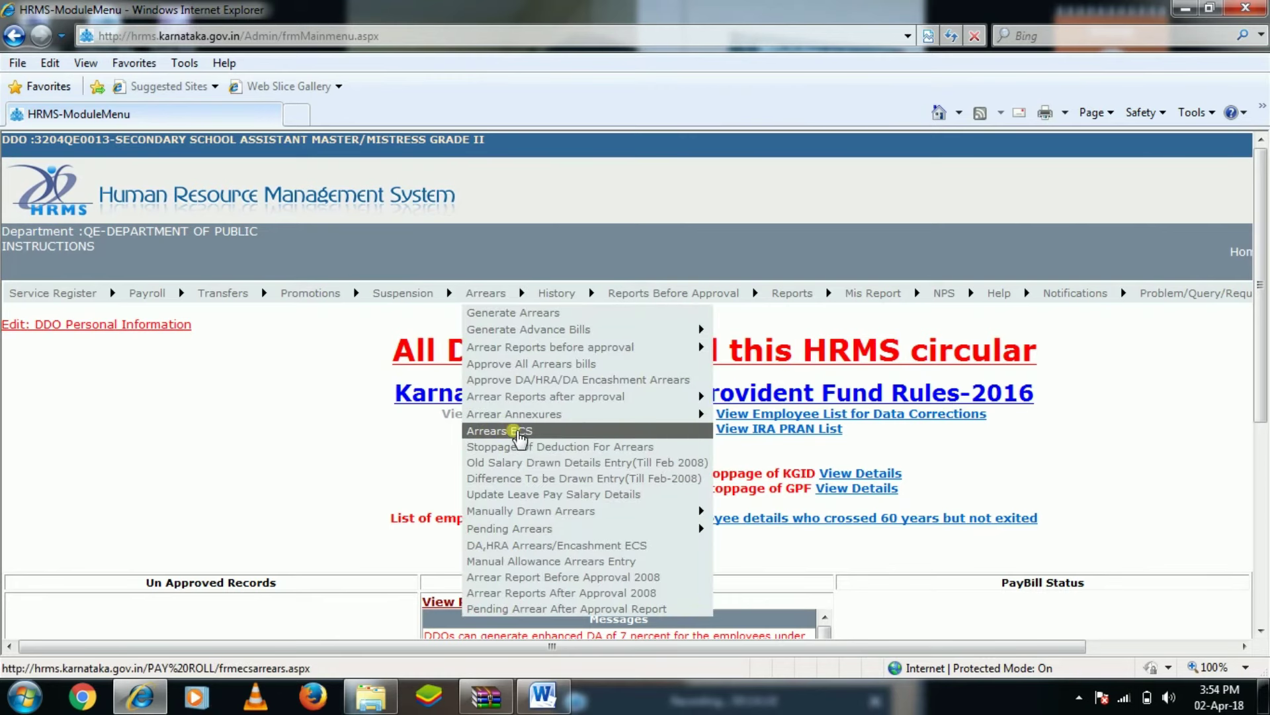
left_click(519, 433)
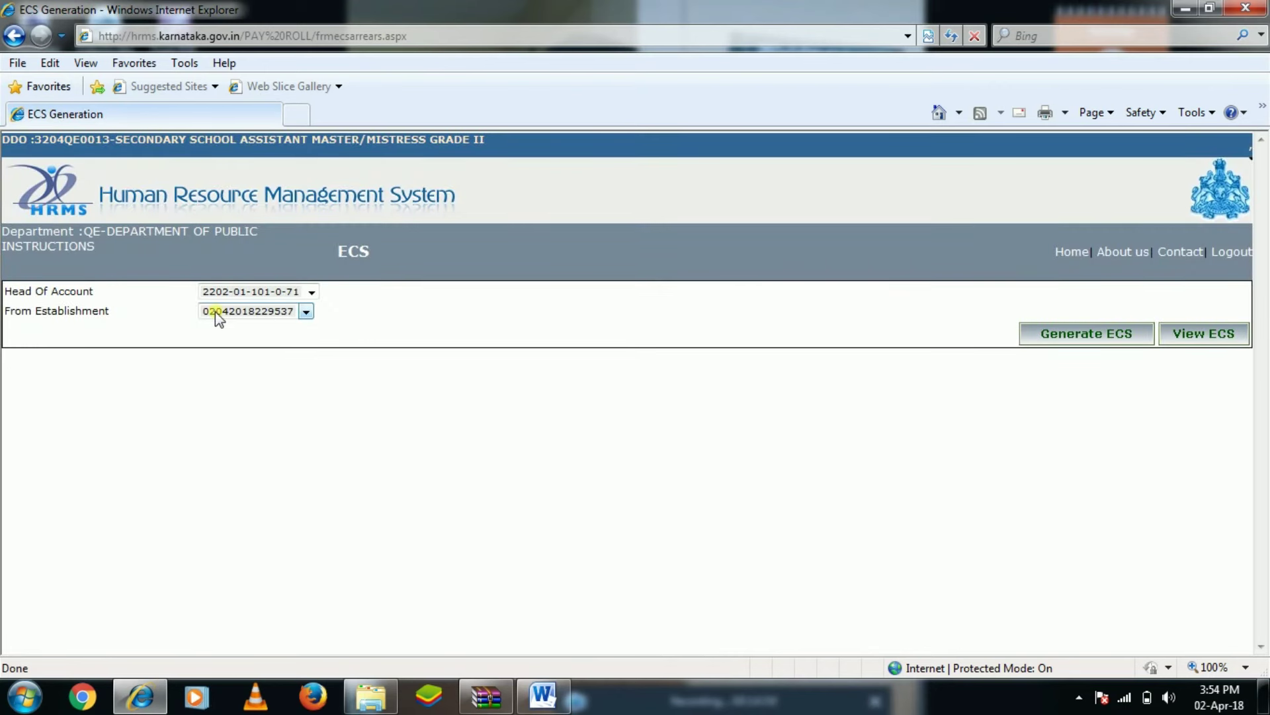
left_click(312, 291)
left_click(291, 340)
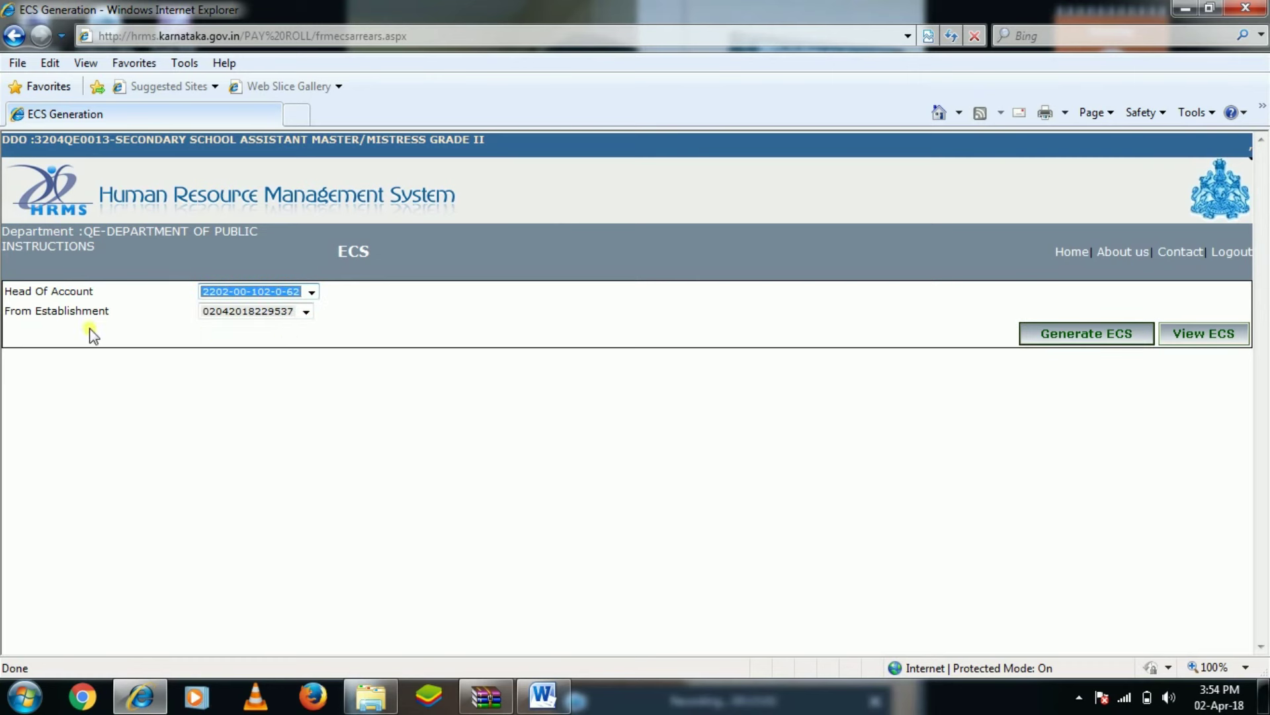
left_click(229, 316)
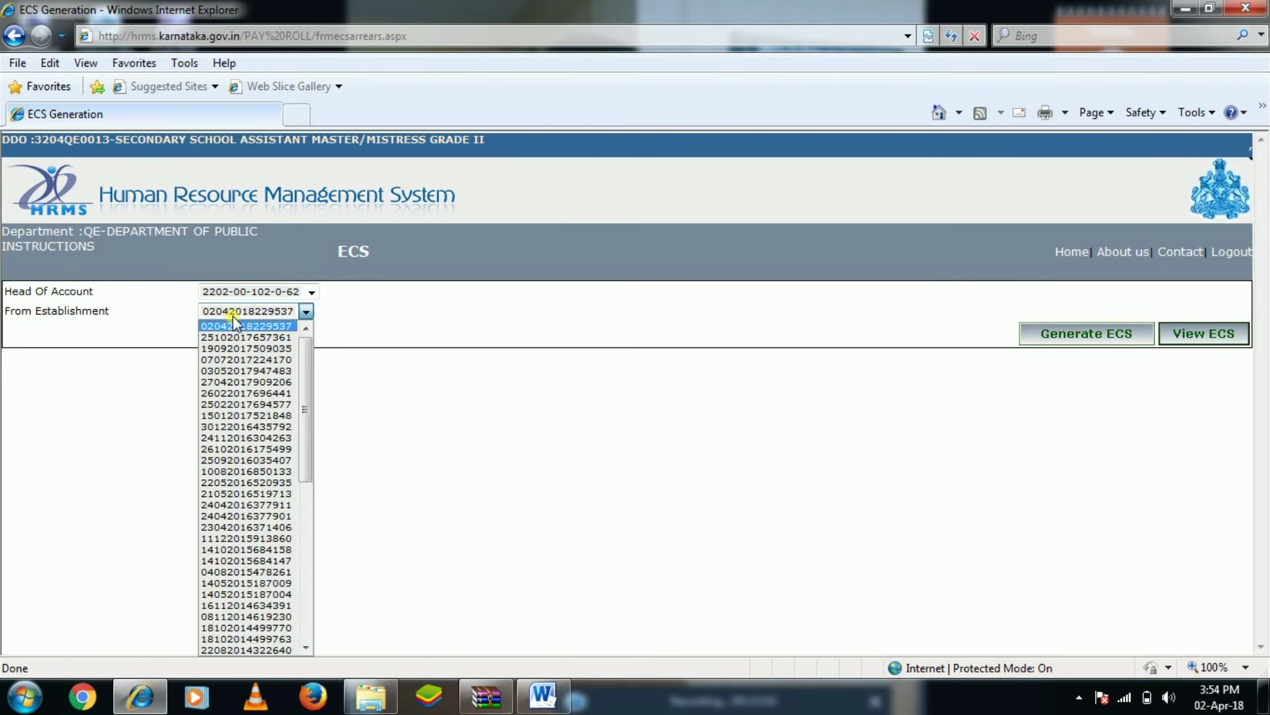
left_click(228, 326)
left_click(559, 336)
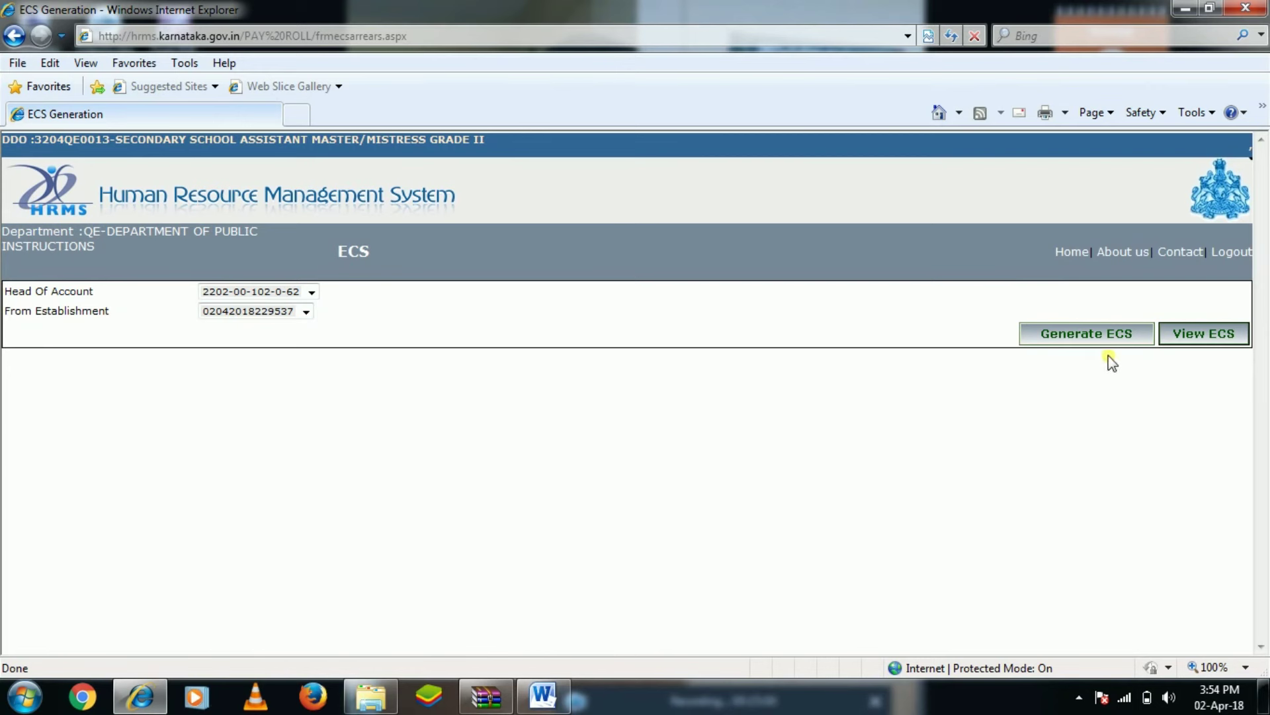
Regenerate the ECS for this bill, dismiss the success message, and request the ECS file.
left_click(1082, 337)
left_click(728, 408)
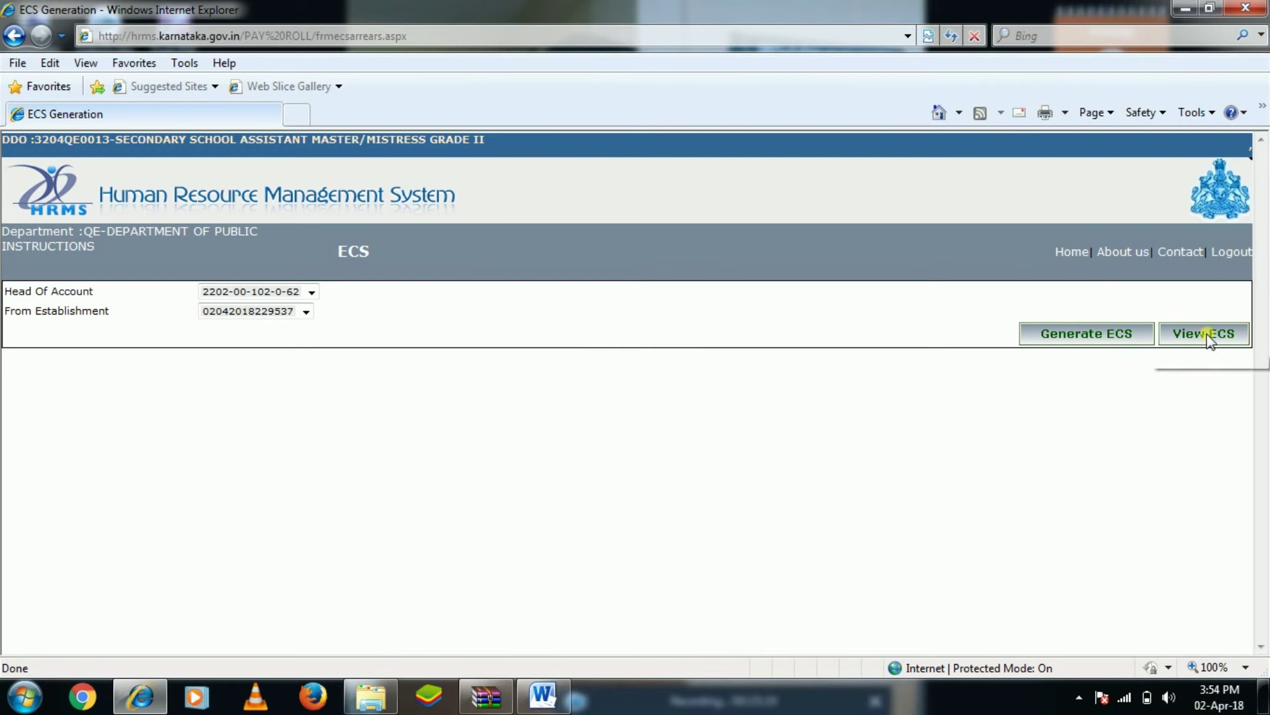
left_click(1205, 334)
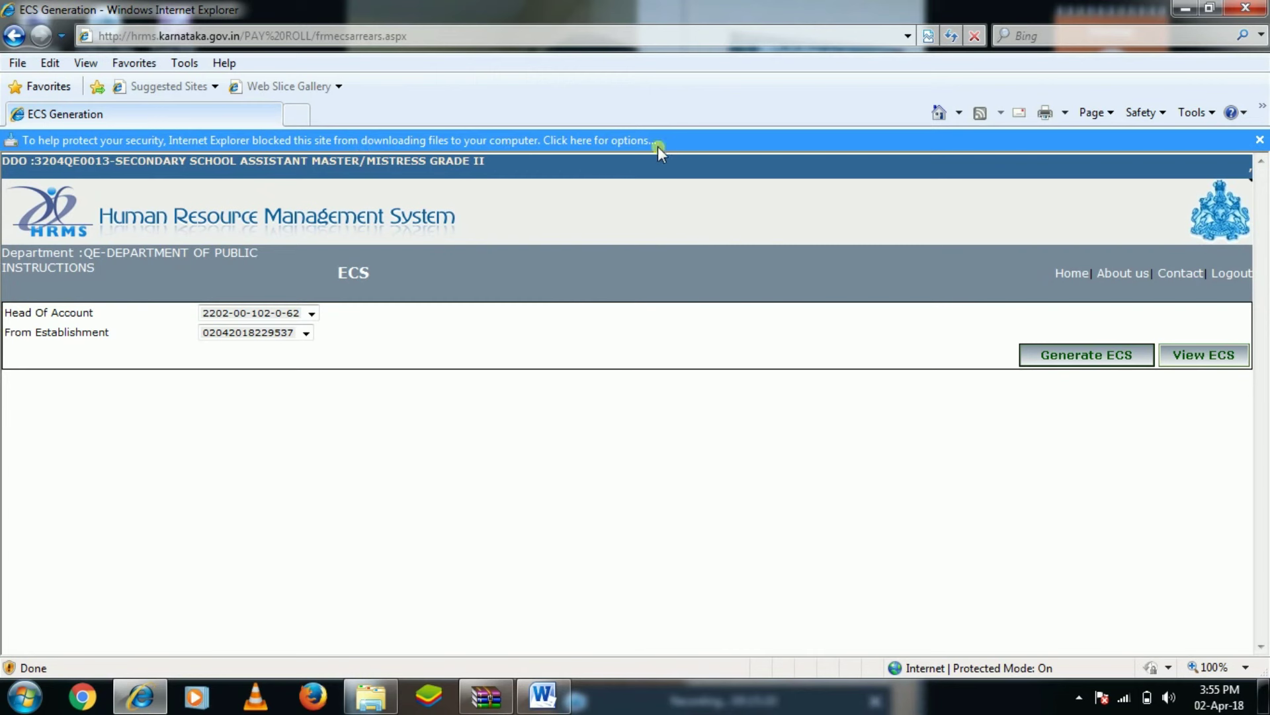
Allow the blocked ECS download and save the paybill text file under the bill's token number.
left_click(696, 138)
left_click(780, 153)
left_click(1205, 333)
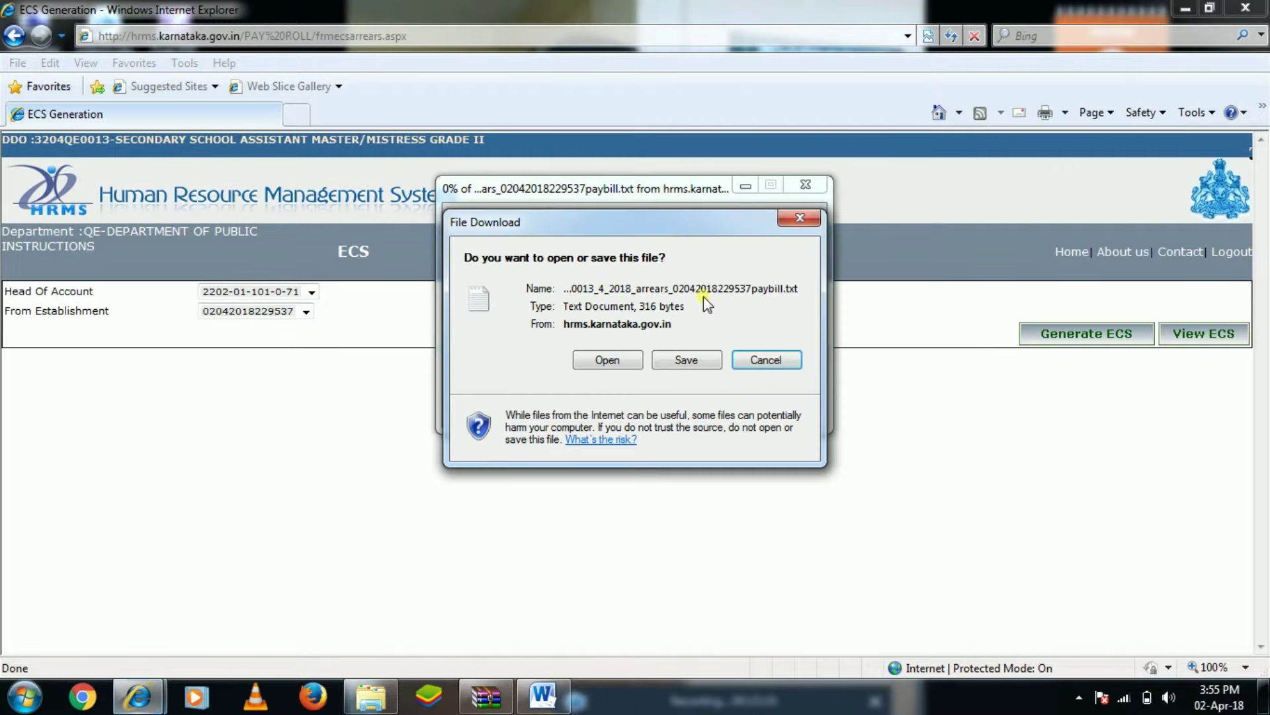
left_click(691, 360)
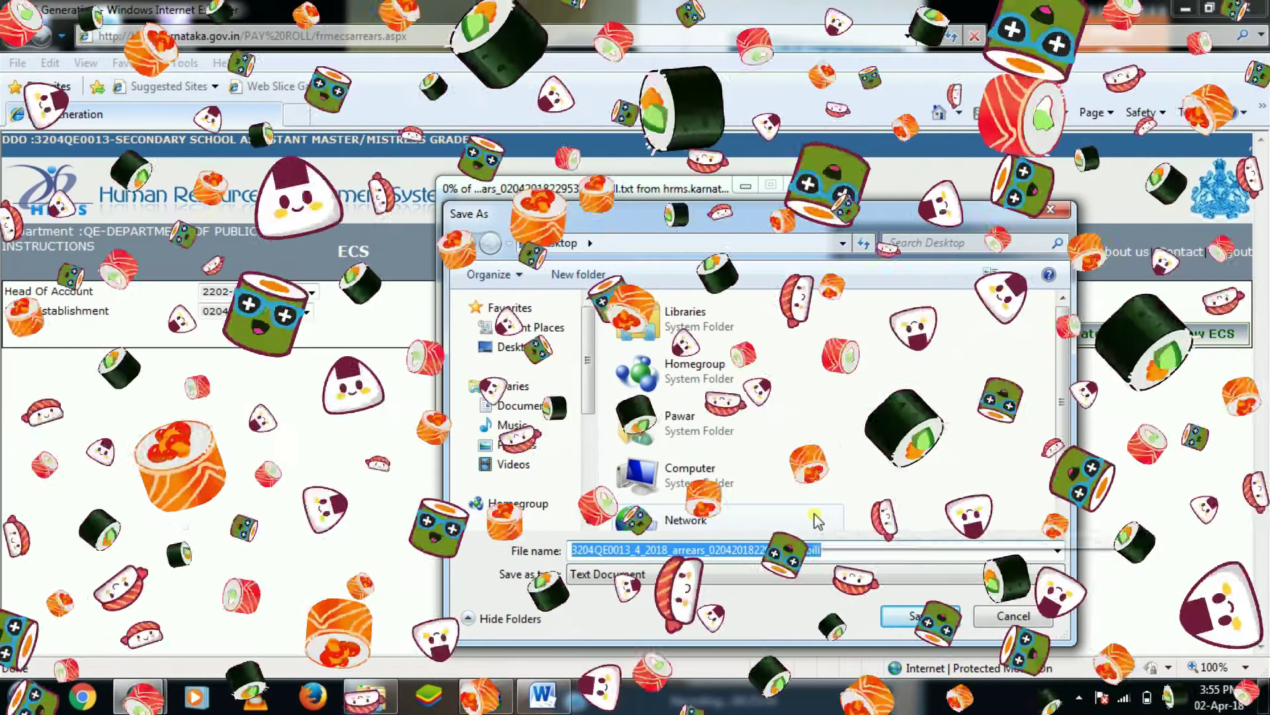
type("OD02165233")
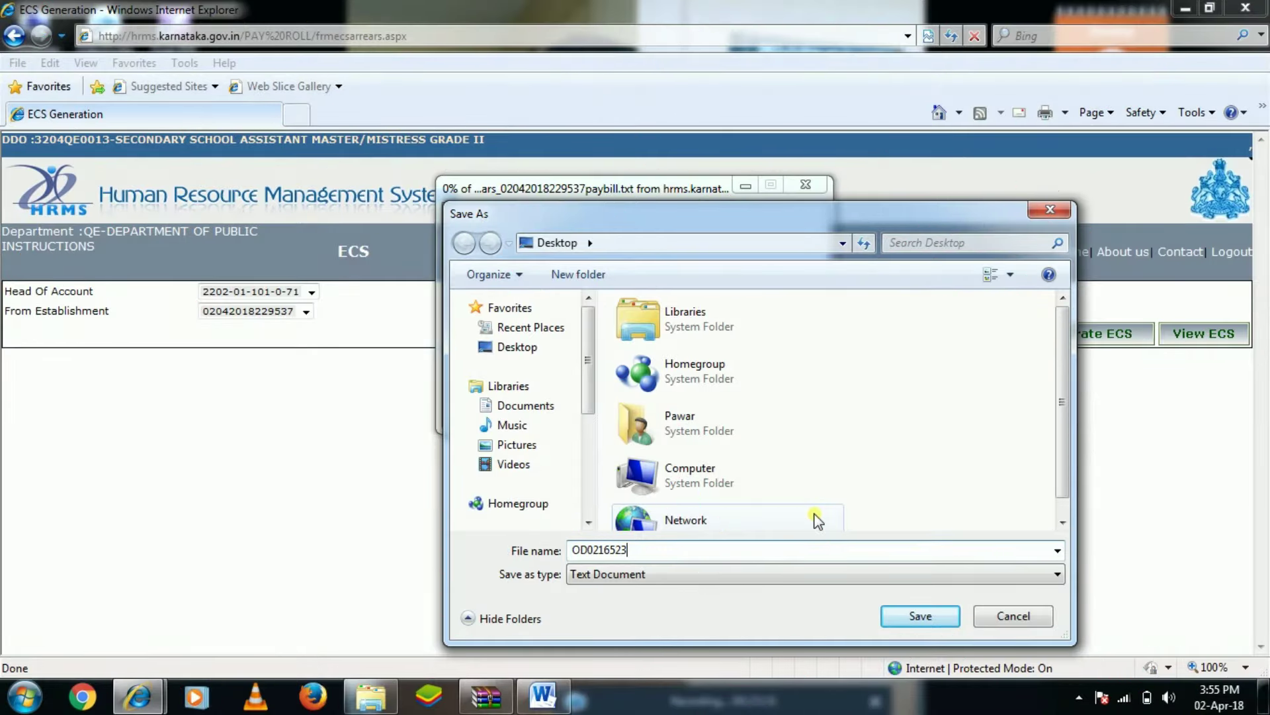